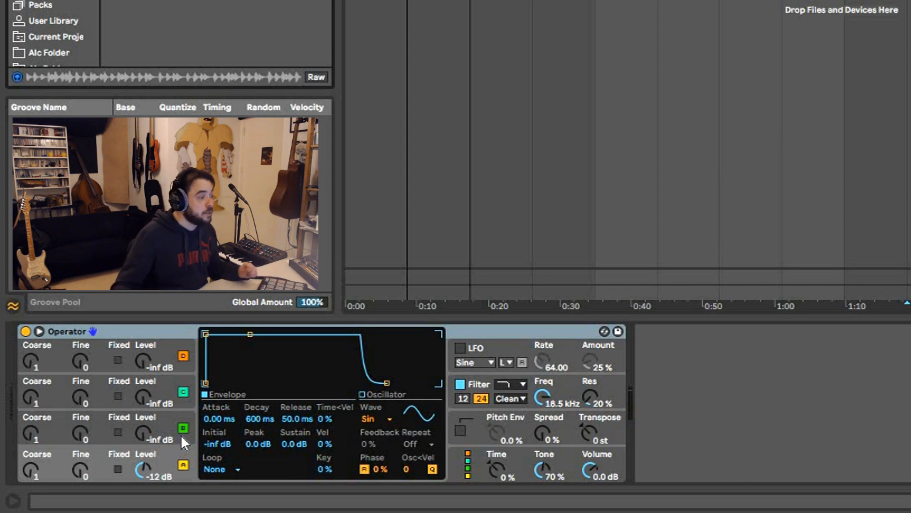
Set oscillator B's level to -21 dB and its coarse tuning to 7
left_click_drag(147, 437, 147, 420)
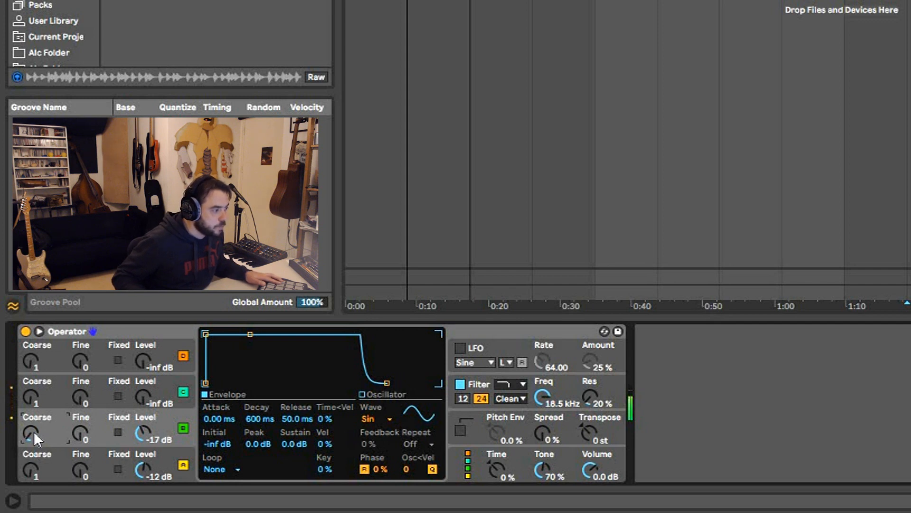
left_click_drag(141, 428, 141, 439)
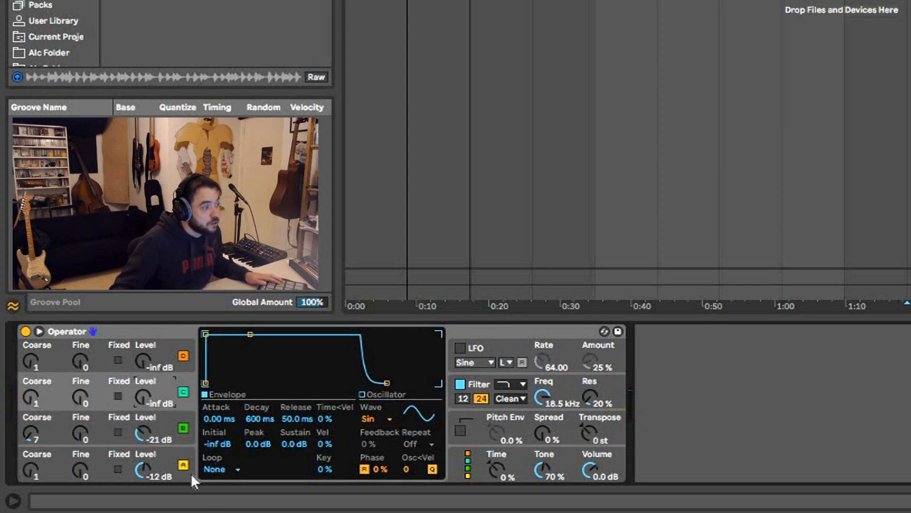
Set oscillator C to coarse 14 at -17 dB, with an envelope decay of 135 ms and a sustain of -23 dB
left_click_drag(145, 395, 144, 393)
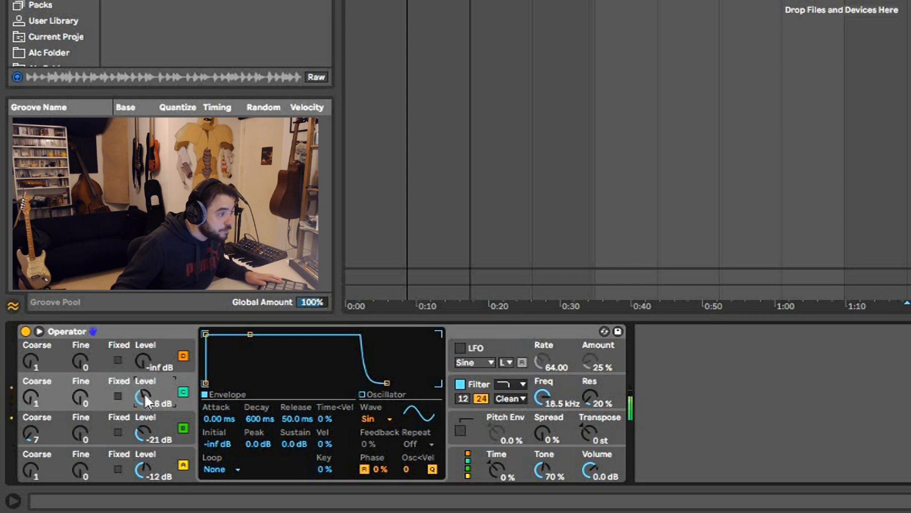
mouse_move(31, 398)
left_mouse_down()
mouse_move(30, 390)
mouse_move(36, 400)
left_mouse_up()
left_click_drag(250, 358, 240, 363)
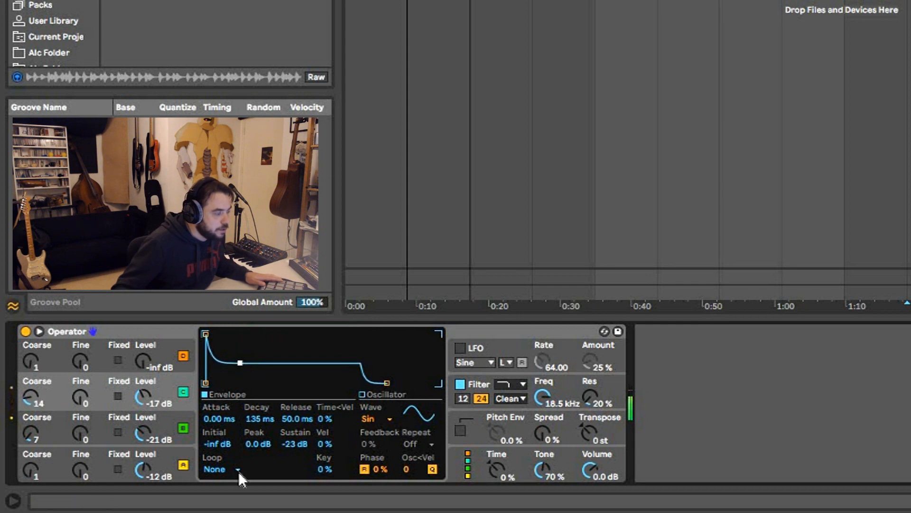
Shape oscillator A's envelope with 17.7 ms attack, 4.87 s decay, -inf dB sustain and about 311 ms release
left_click(168, 461)
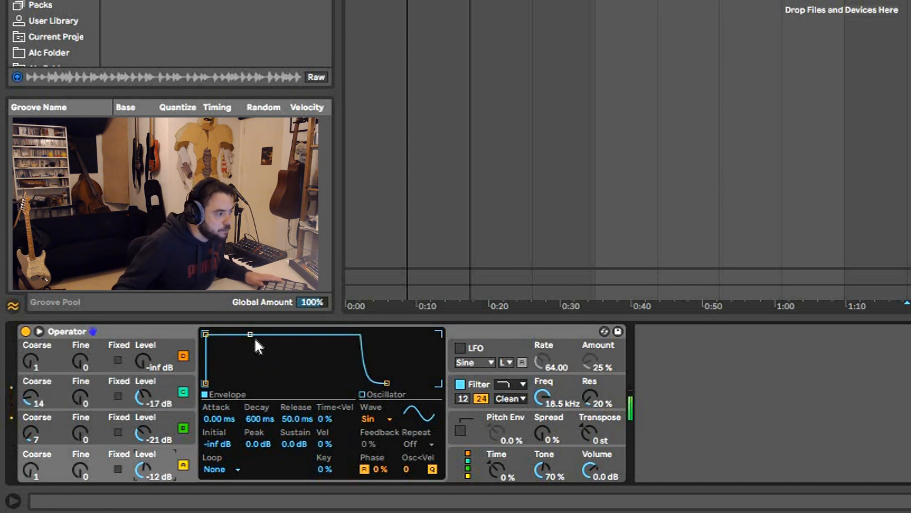
left_click(185, 436)
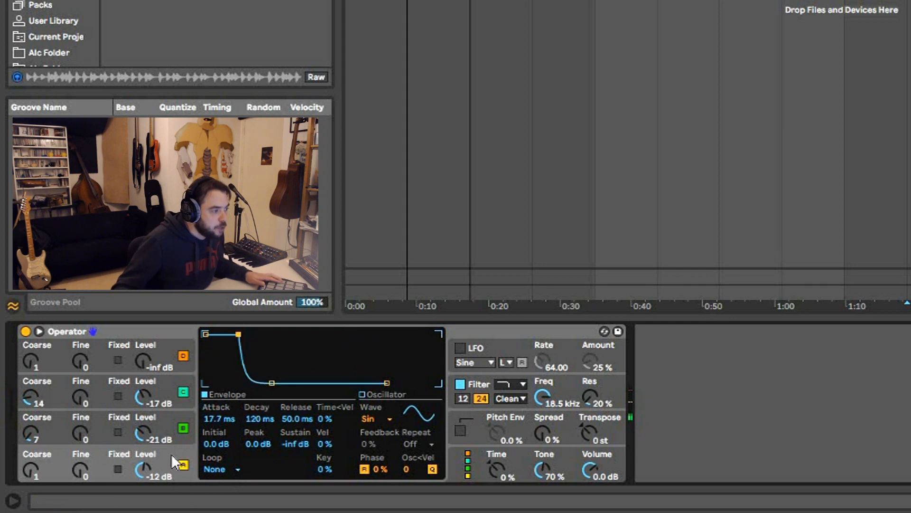
left_click_drag(271, 381, 303, 383)
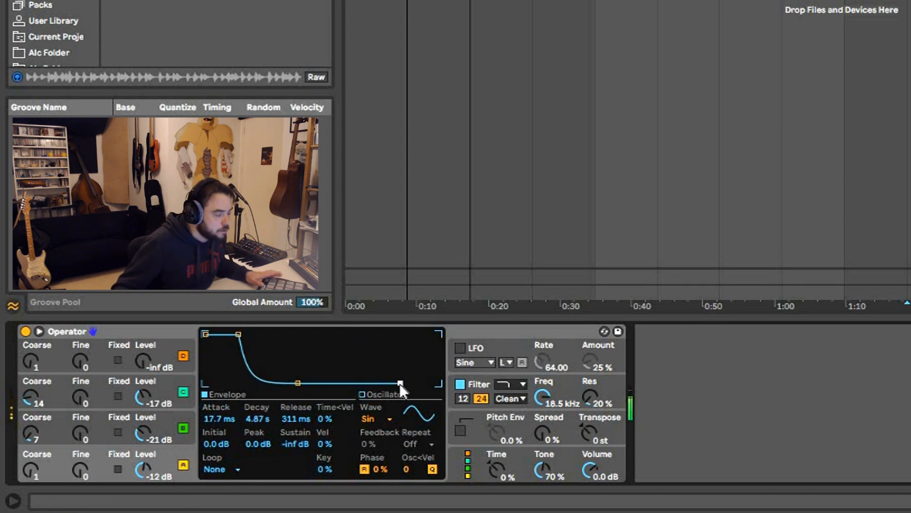
left_click_drag(400, 383, 400, 383)
Set oscillator B's level to -17 dB and its fine tuning to 3, and oscillator C's level to -18 dB
left_click(149, 424)
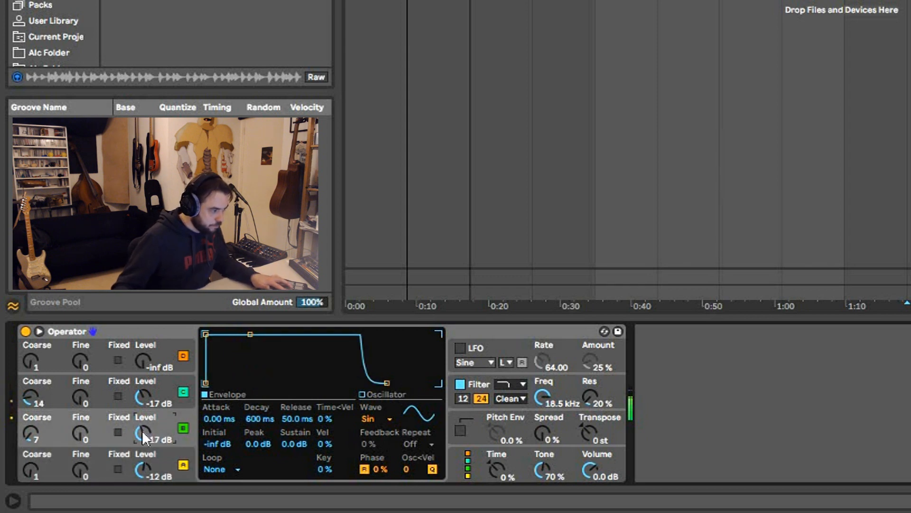
mouse_move(142, 397)
left_mouse_down()
mouse_move(142, 387)
mouse_move(142, 398)
left_mouse_up()
left_click(77, 436)
left_click_drag(77, 435, 77, 432)
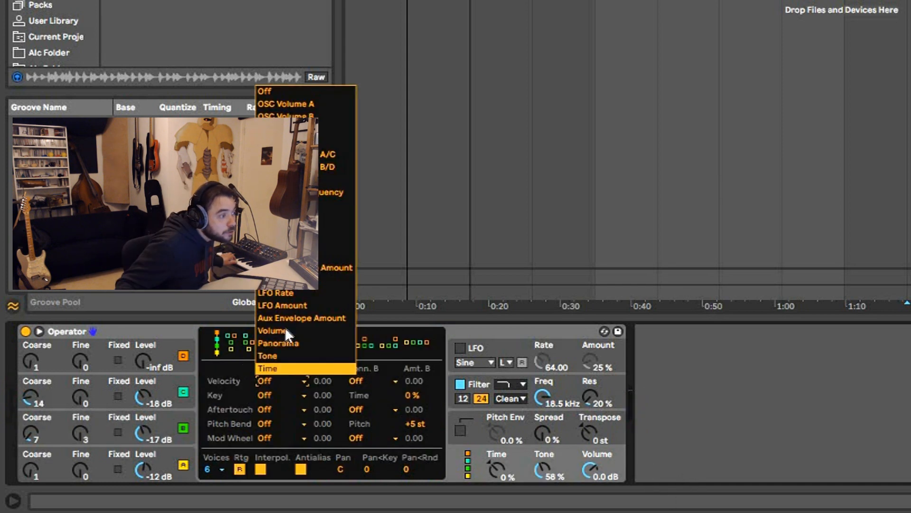
Route velocity to Volume with a modulation amount of 98.44
left_click(284, 331)
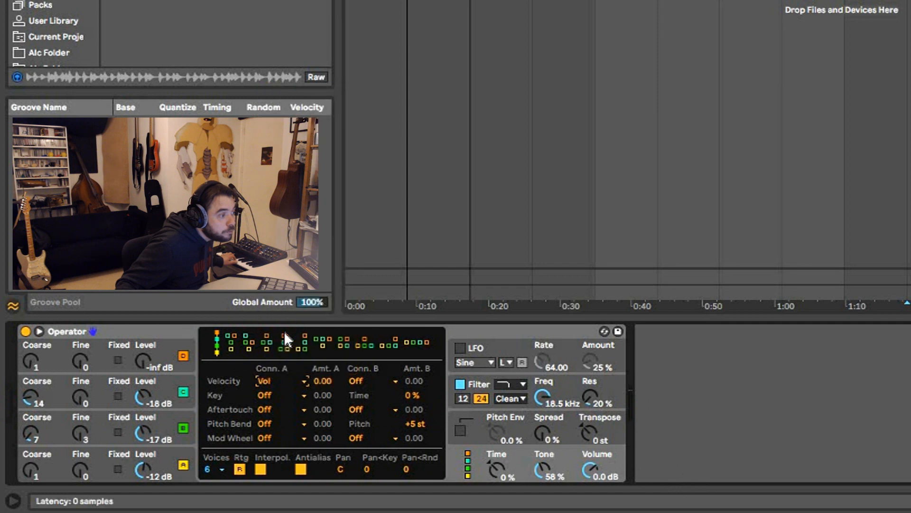
left_click(332, 378)
left_click_drag(332, 379, 331, 332)
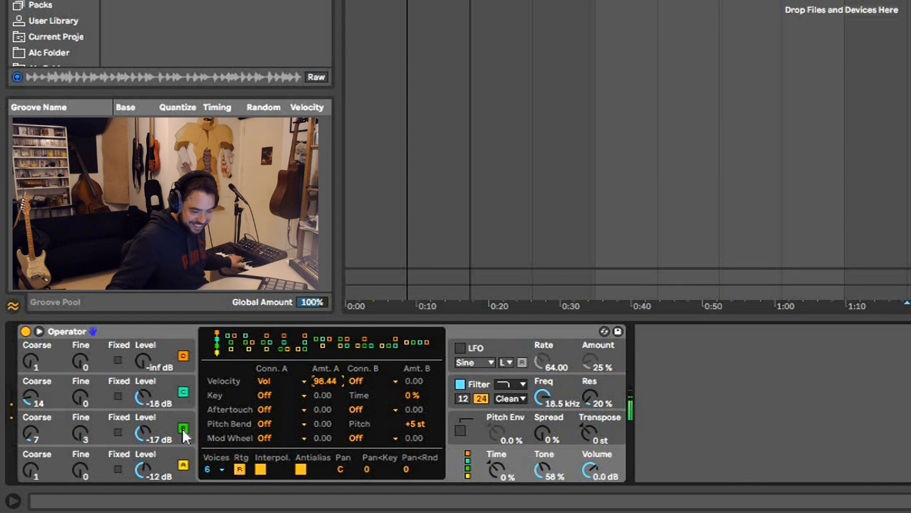
Switch the filter circuit to PRD with 21.4 dB of filter drive, and lower Operator's volume to -18 dB
left_click(510, 398)
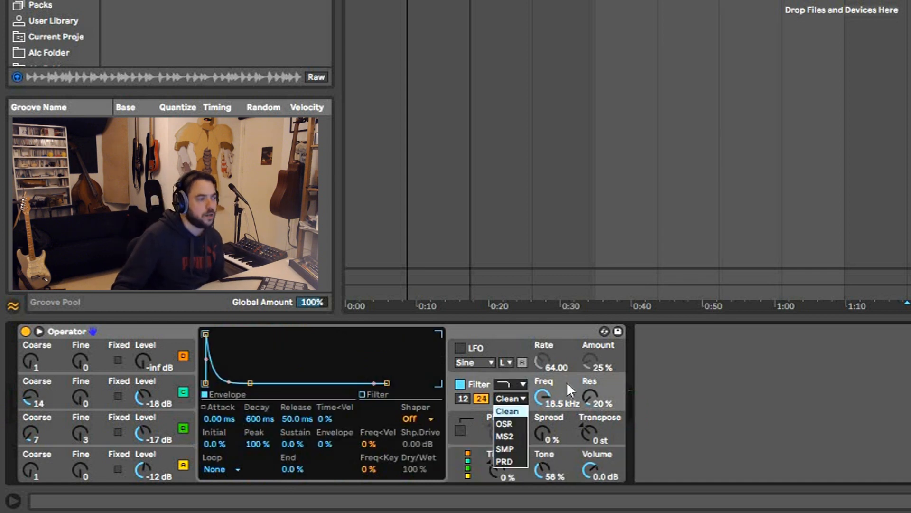
left_click(504, 461)
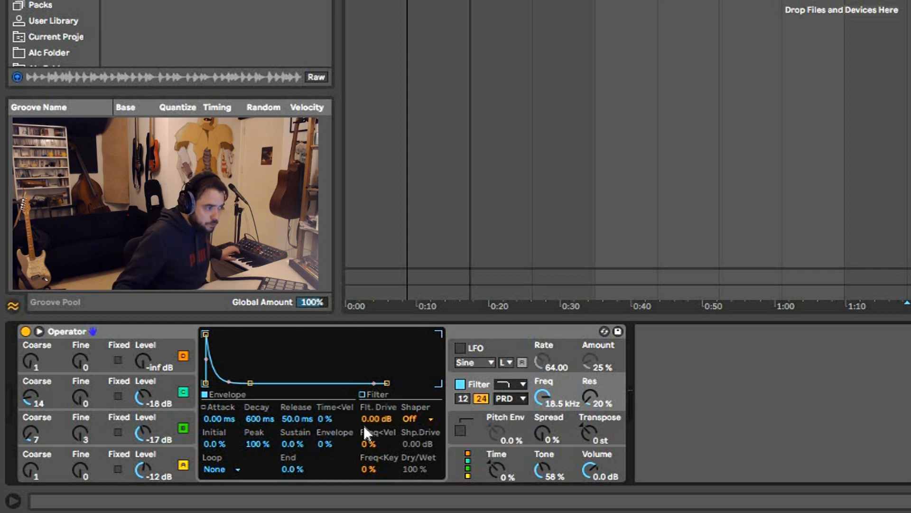
left_click_drag(372, 420, 373, 376)
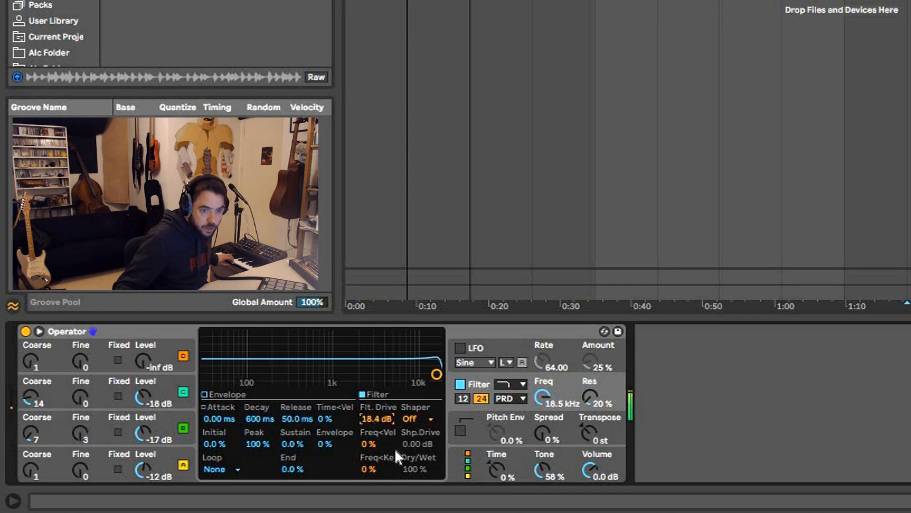
left_click_drag(590, 469, 589, 494)
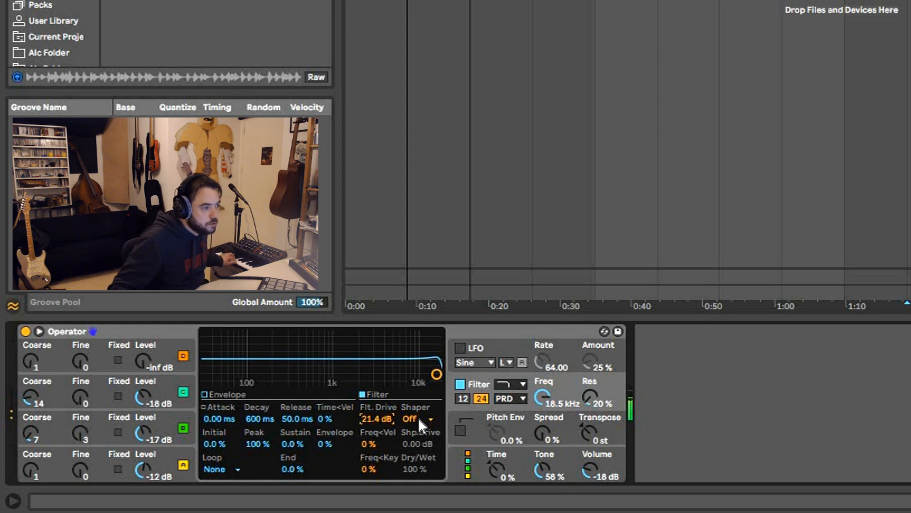
Try the Soft shaper, switch it to Sine, and reduce the filter drive to 14.1 dB
left_click(418, 418)
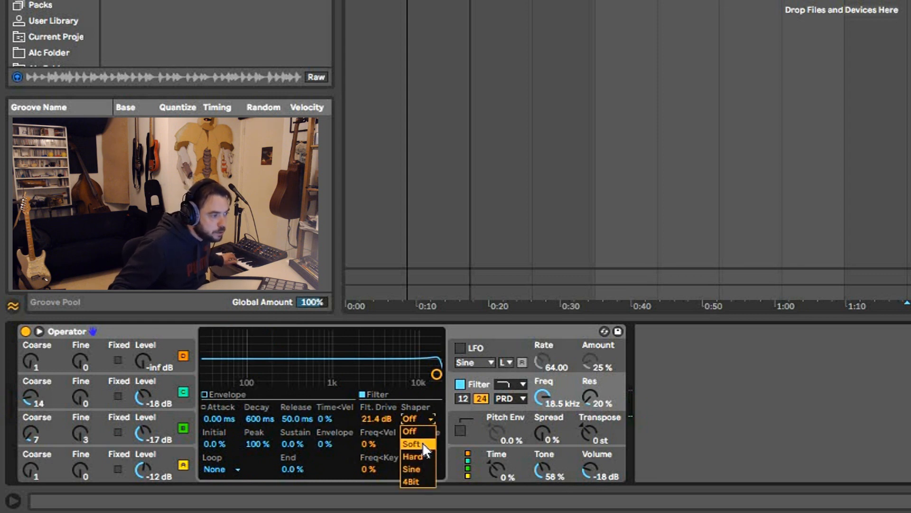
left_click(422, 443)
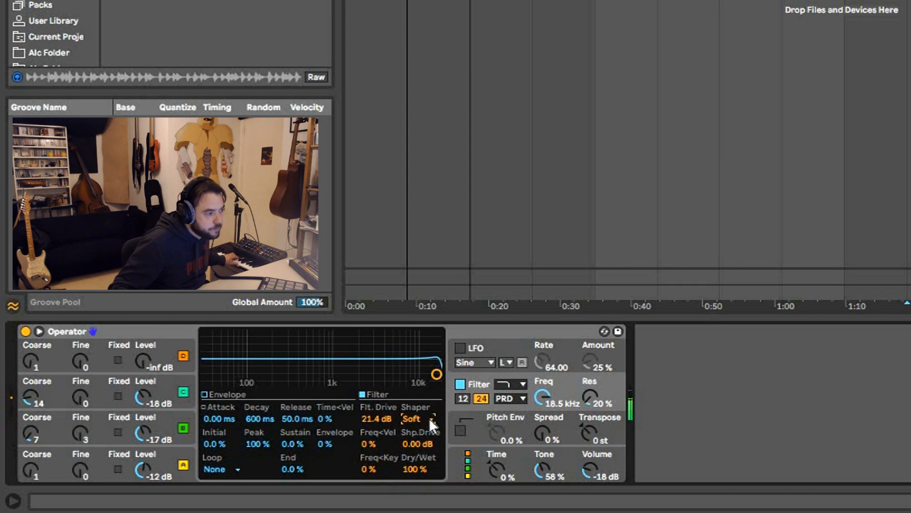
left_click_drag(377, 419, 377, 443)
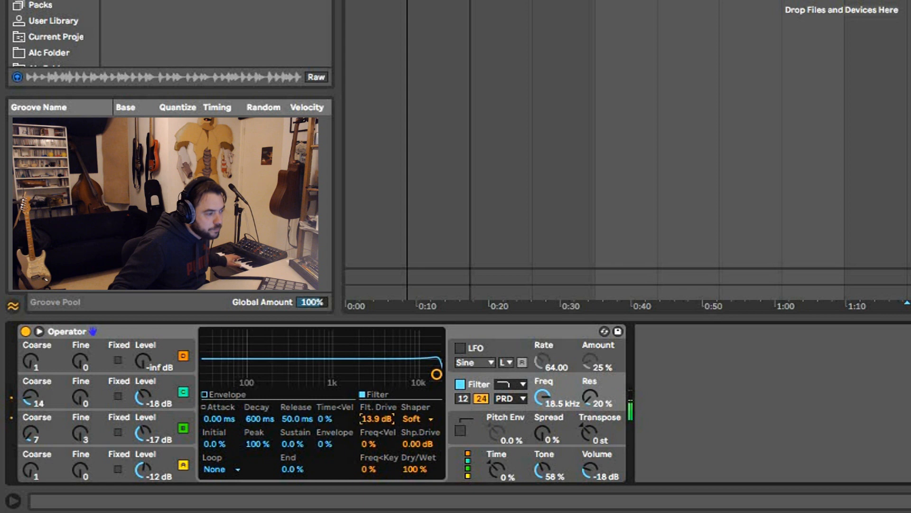
left_click_drag(377, 419, 377, 423)
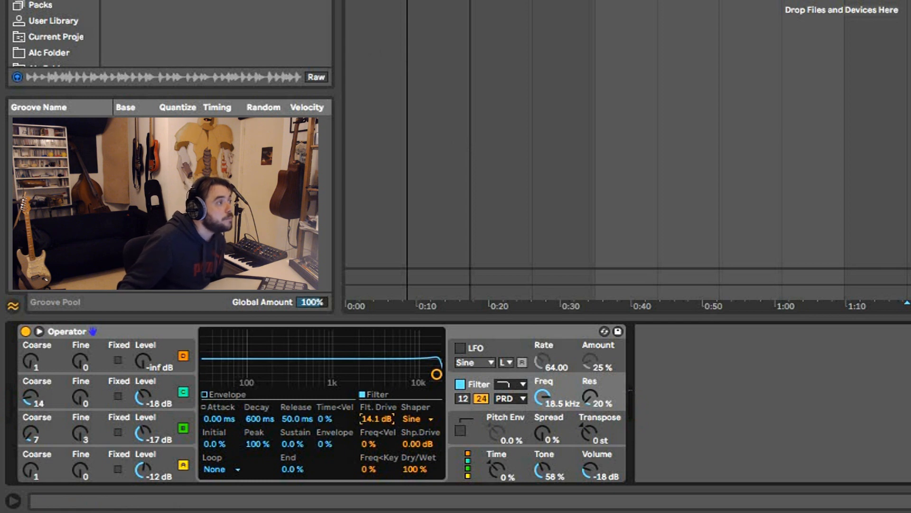
Add a Chorus after Operator and set its modulation amount to 1.56 ms and rate to 0.26 Hz
left_click(53, 0)
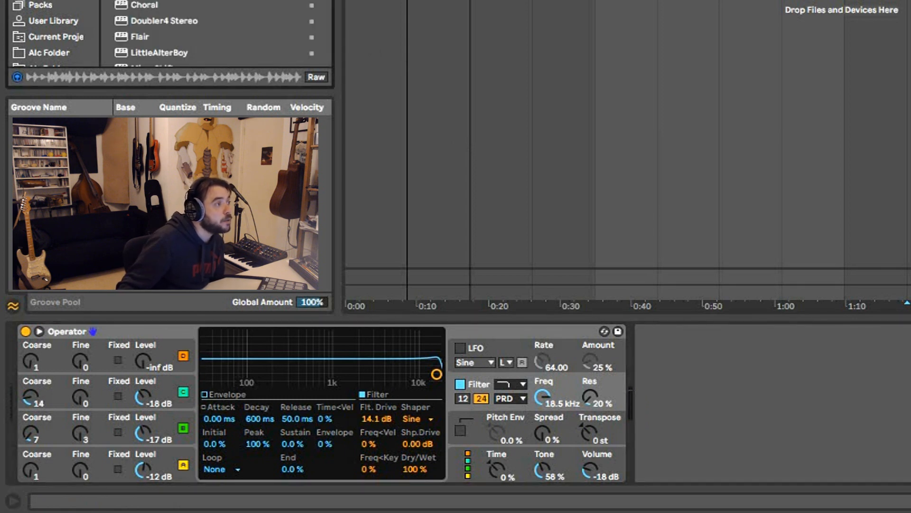
double_click(145, 1)
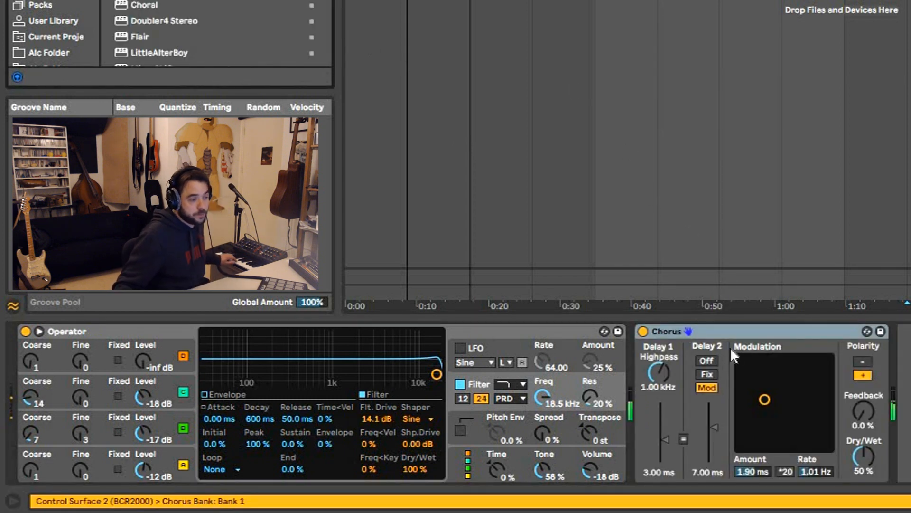
mouse_move(758, 399)
left_mouse_down()
mouse_move(770, 397)
mouse_move(751, 413)
mouse_move(749, 404)
left_mouse_up()
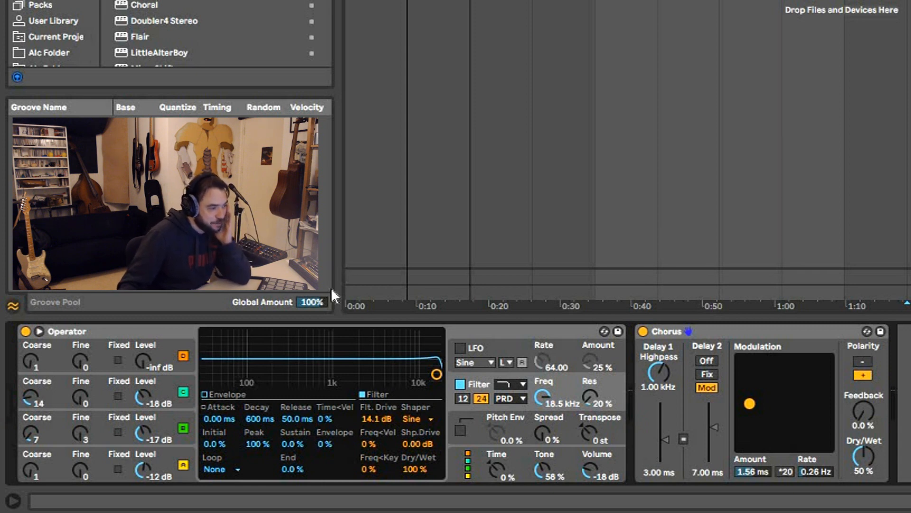
Bypass the Chorus and enable Operator's LFO with a rate of 95.75 and an amount of 36%
left_click(479, 329)
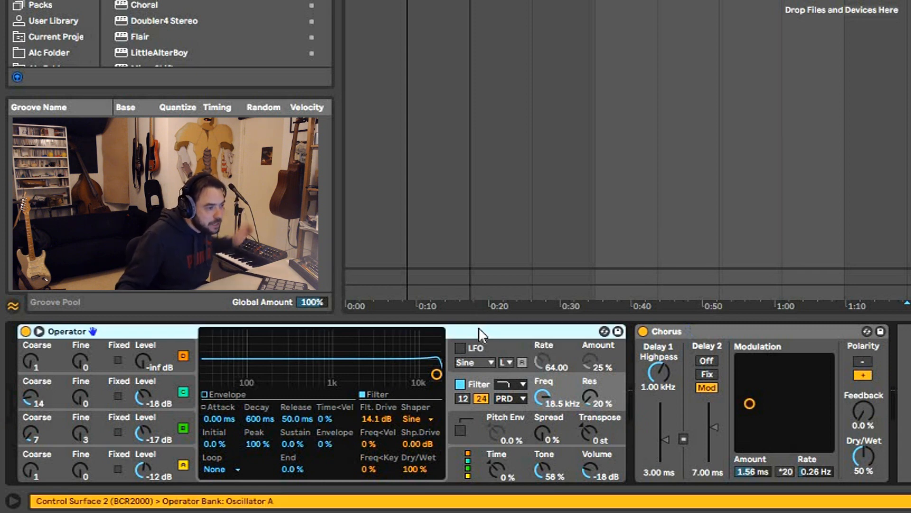
left_click(645, 331)
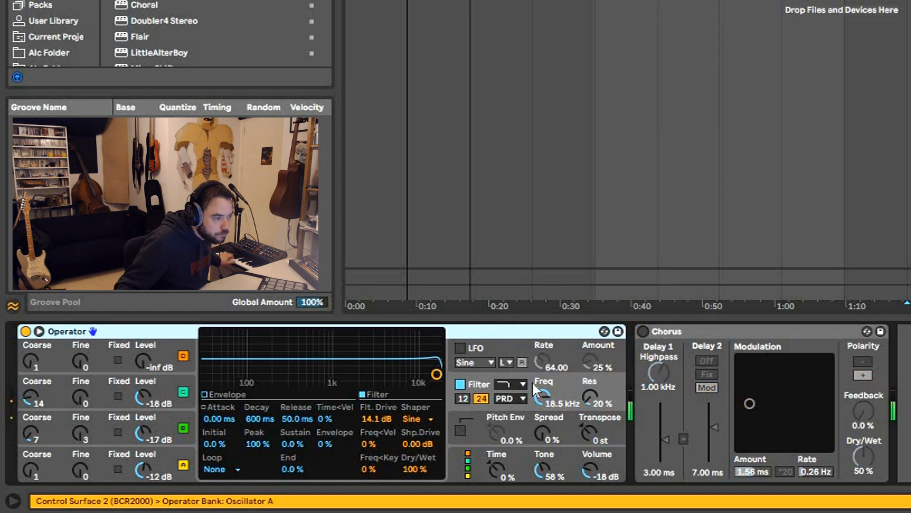
left_click(571, 350)
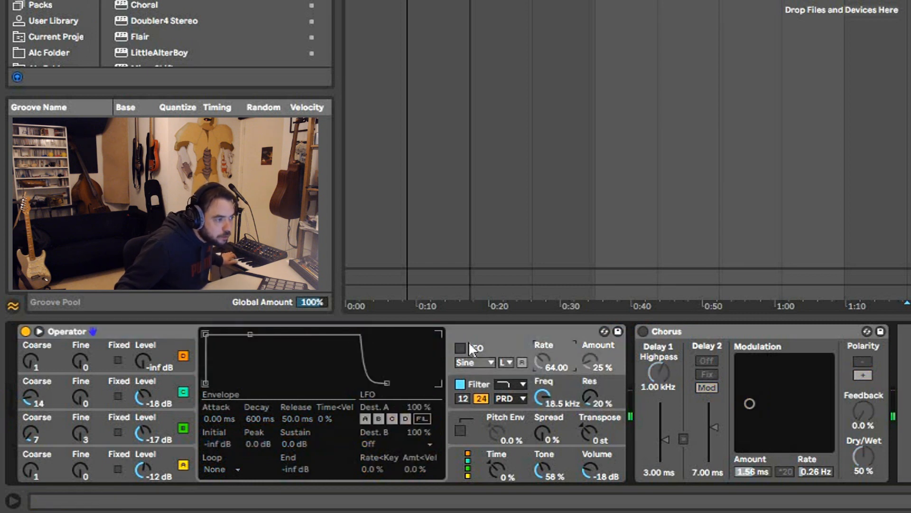
left_click(460, 348)
left_click_drag(546, 361, 546, 346)
mouse_move(599, 355)
left_mouse_down()
mouse_move(599, 375)
mouse_move(588, 361)
left_mouse_up()
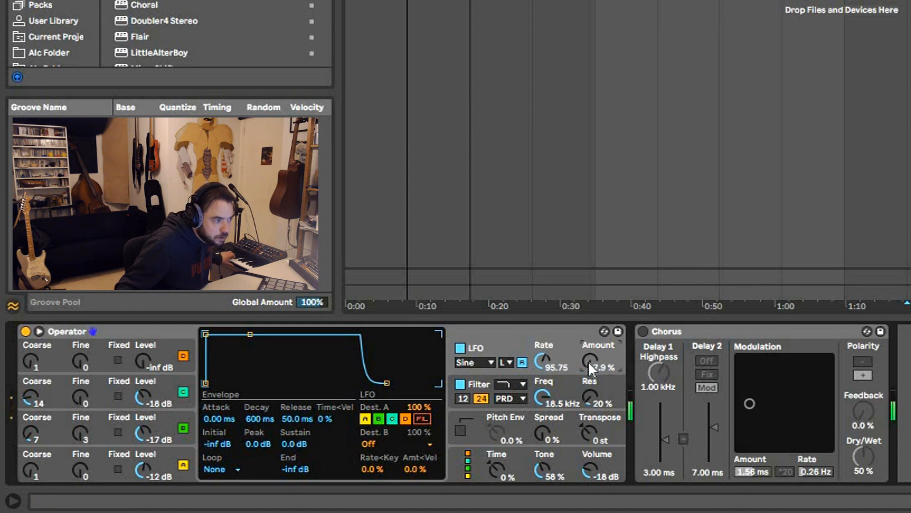
left_click_drag(583, 360, 583, 349)
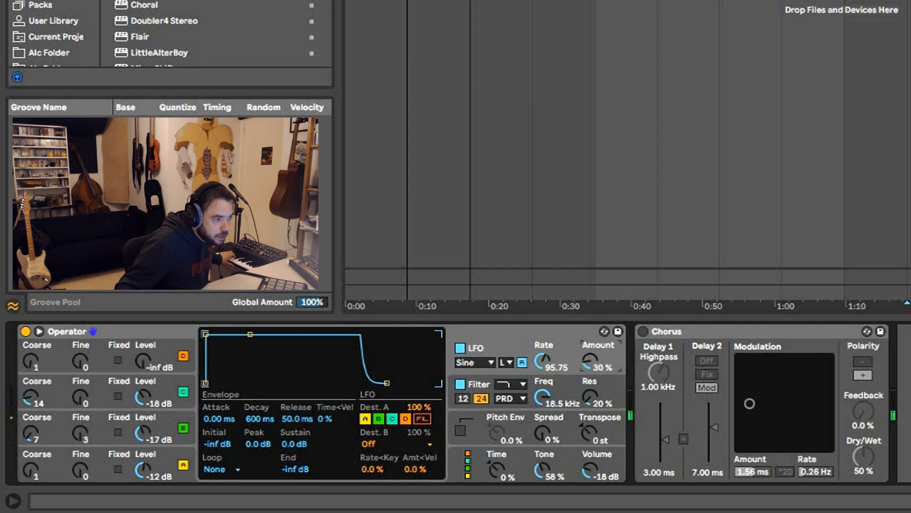
Give the LFO envelope a 2.73 s attack and reduce the LFO amount to 9.5%
left_click_drag(204, 335, 270, 334)
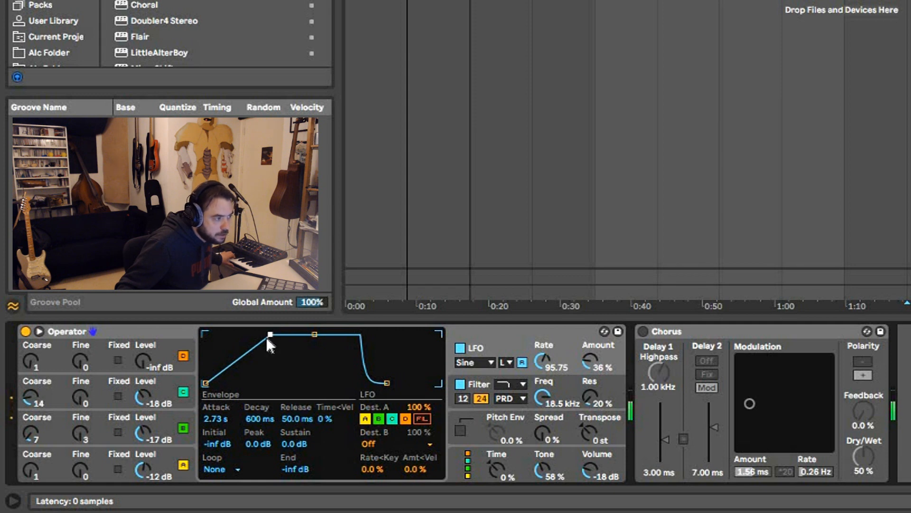
left_click_drag(588, 362, 588, 392)
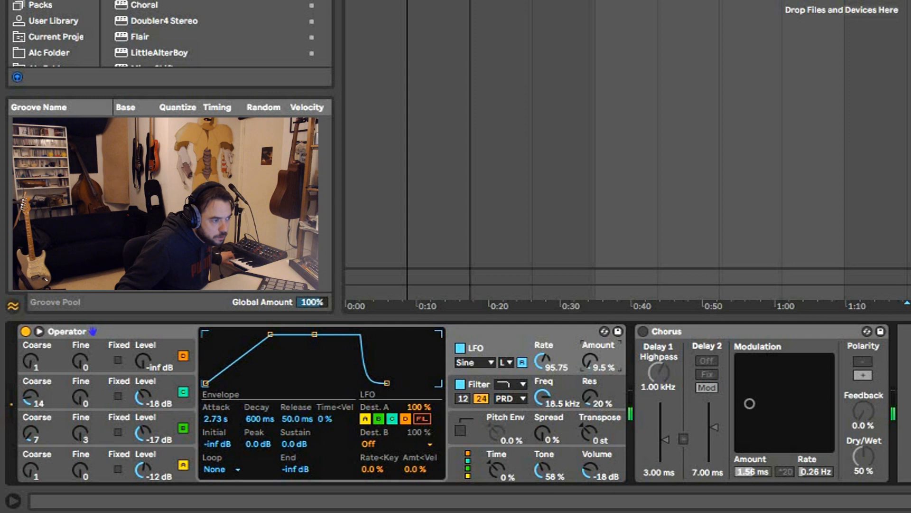
left_click_drag(588, 391, 588, 391)
Route key tracking to Tone with an amount of -87.50 and set Pan<Key to 49
left_click(526, 456)
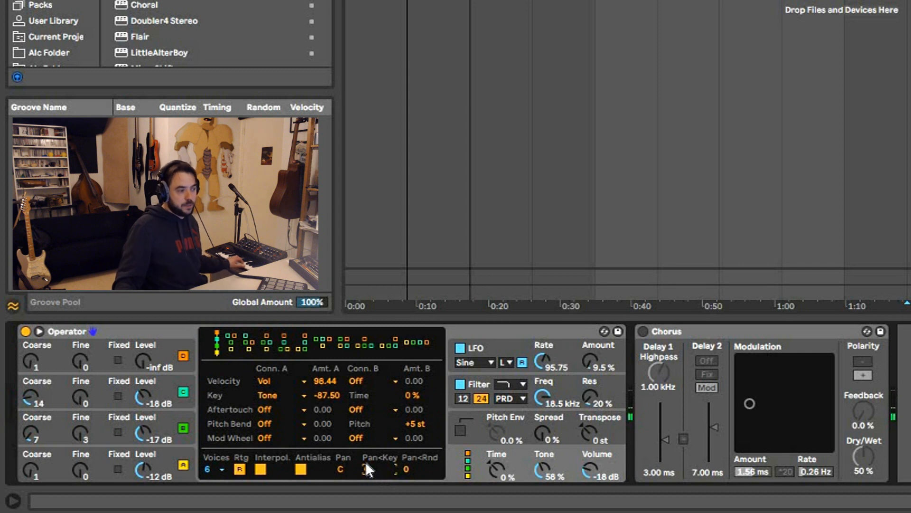
left_click_drag(364, 471, 363, 451)
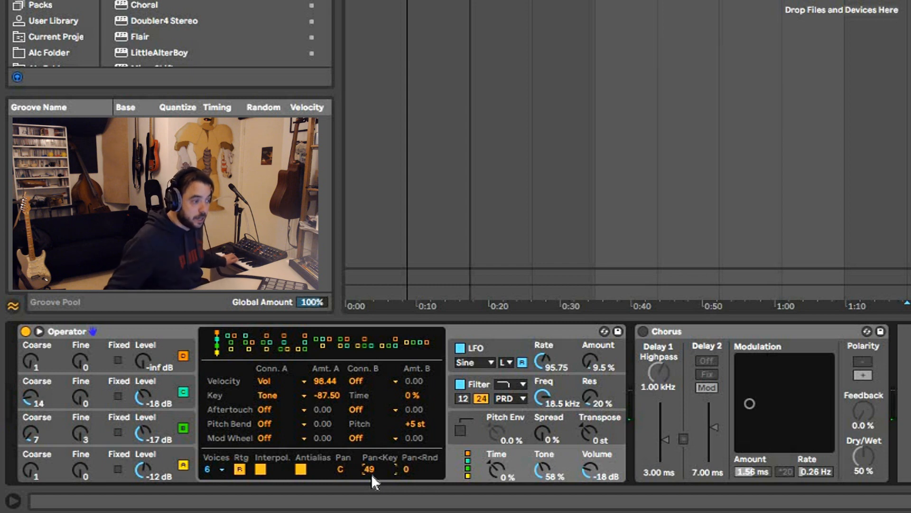
Re-enable the Chorus and add a Reverb after it from the delay and reverb collection
left_click(643, 331)
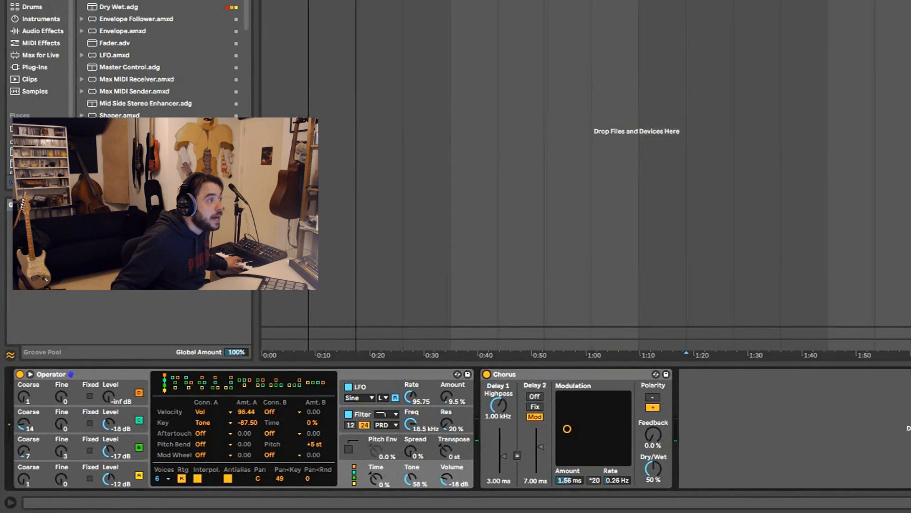
left_click(34, 98)
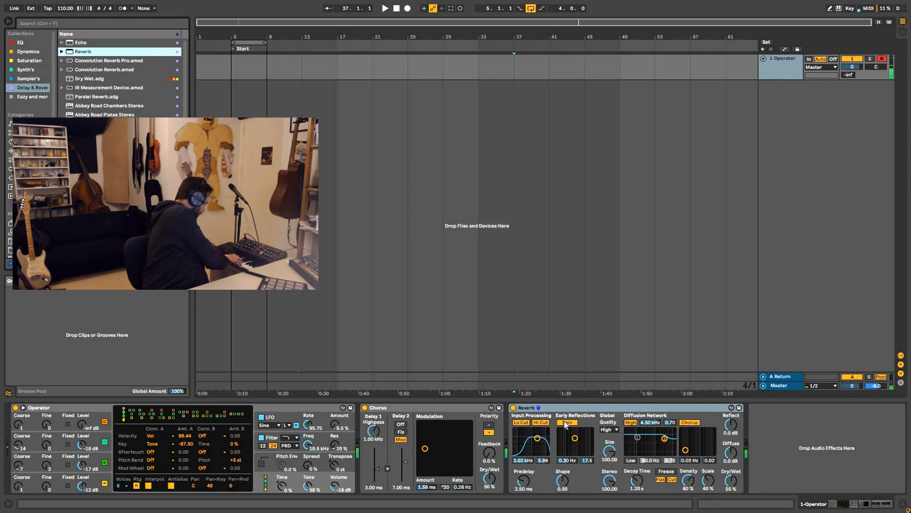
Rename the Operator track as Piano
double_click(781, 72)
type("P")
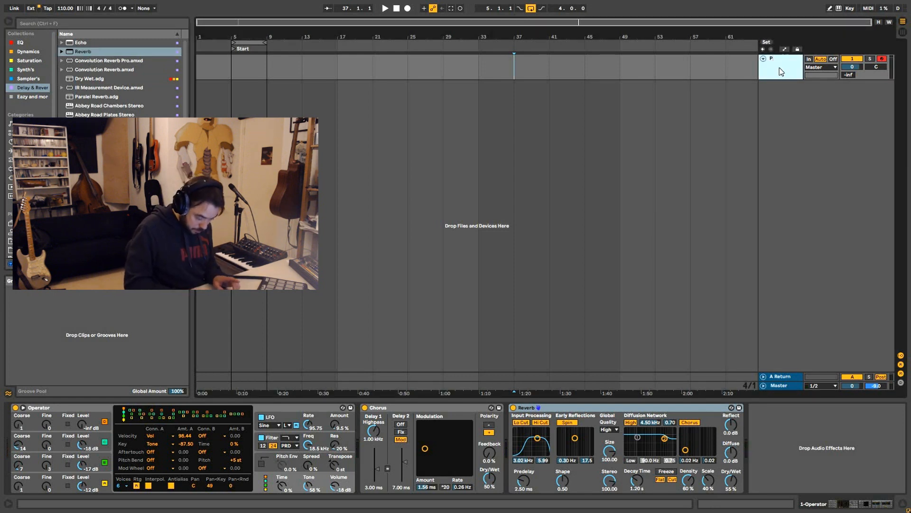
type("iano")
key("Return")
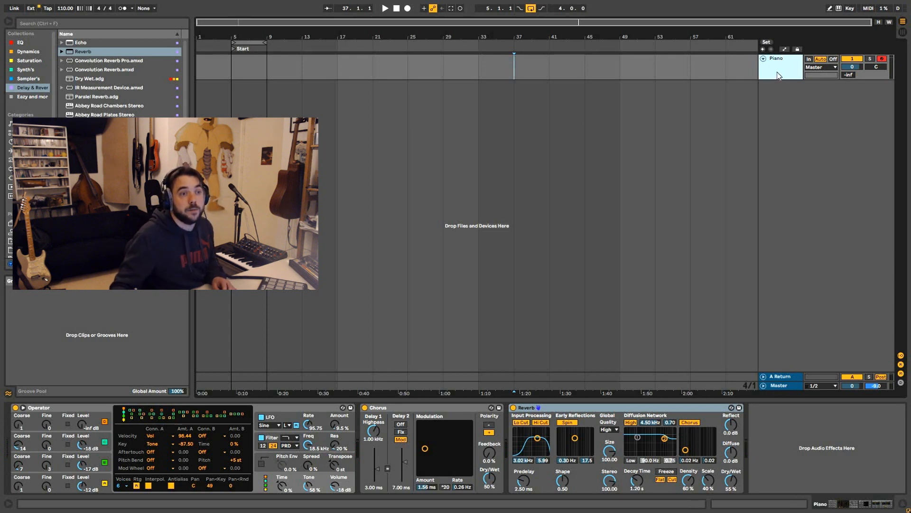
Change the Piano track's color to light orange
right_click(778, 75)
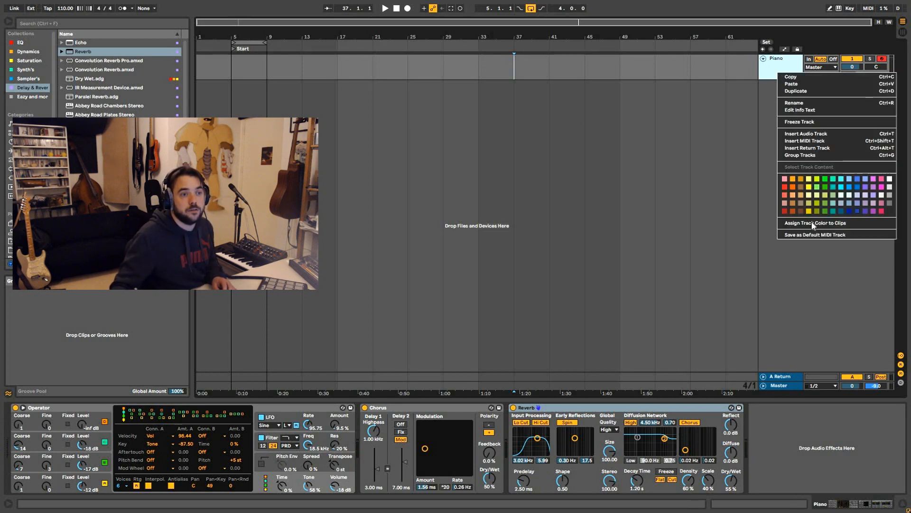
left_click(794, 180)
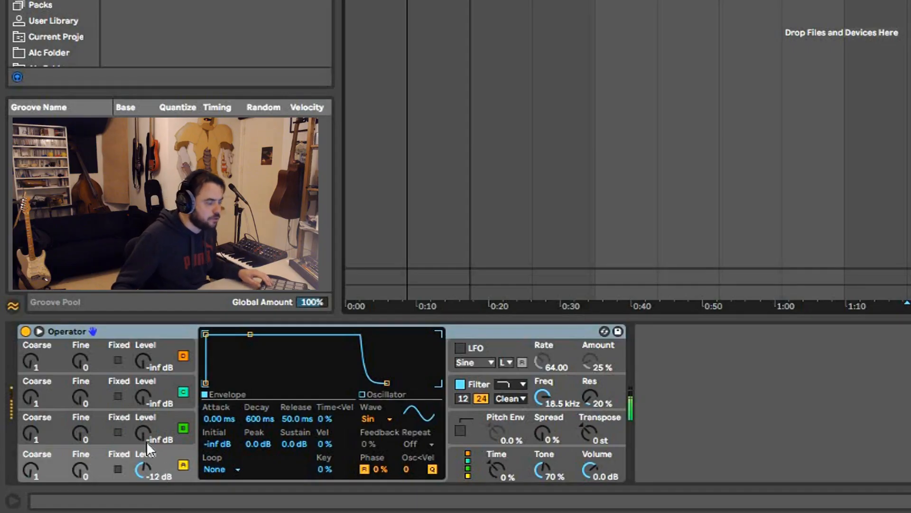
Set oscillator B to a Saw 64 wave with Coarse 0.5, Fine 143 and level -16 dB, and lower oscillator A to -14 dB
left_click_drag(150, 467, 130, 430)
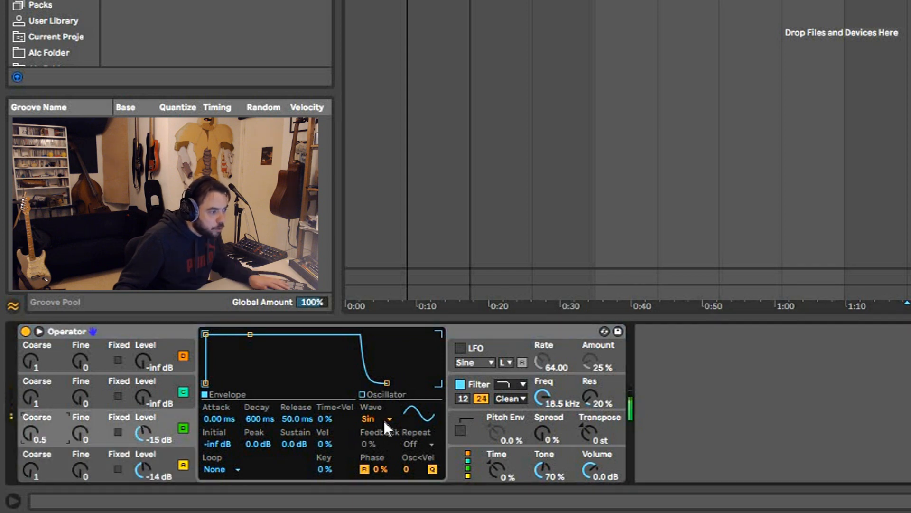
left_click(383, 420)
left_click(505, 175)
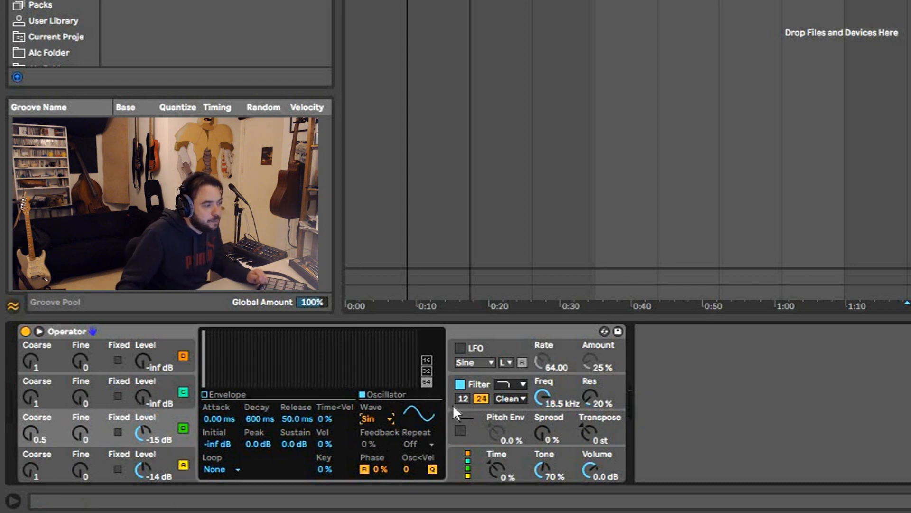
left_click(385, 418)
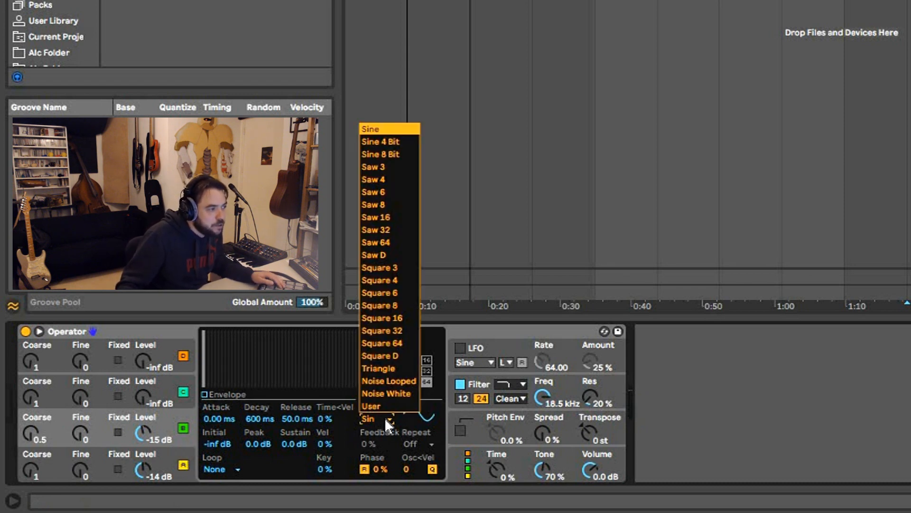
left_click(392, 243)
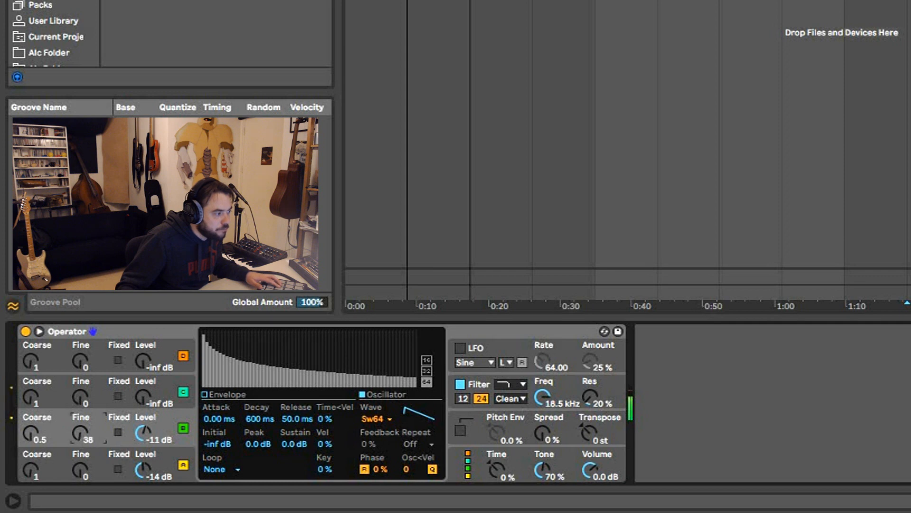
left_click_drag(80, 433, 80, 424)
left_click_drag(142, 432, 142, 439)
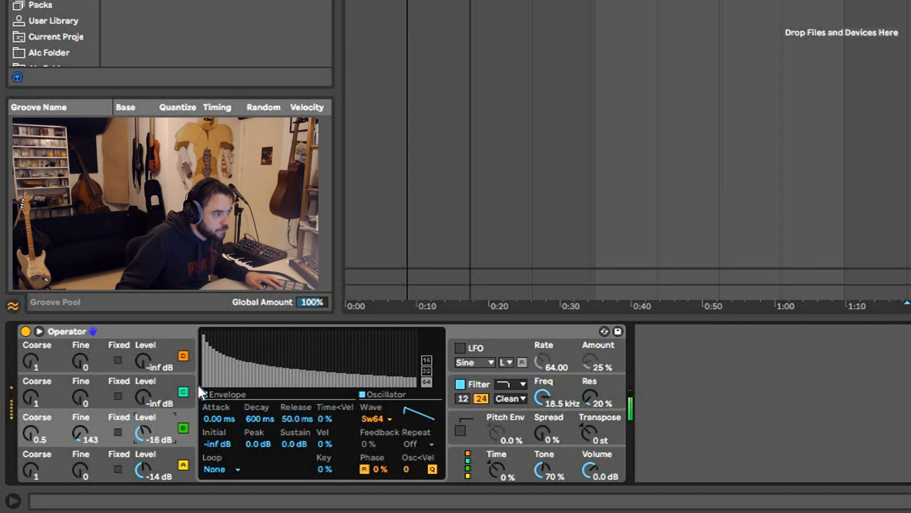
Draw all of oscillator B's harmonics at full level, and cut three separate bands of them to -inf dB, the last ending at harmonic 64
mouse_move(216, 348)
left_mouse_down()
mouse_move(207, 316)
mouse_move(417, 322)
left_mouse_up()
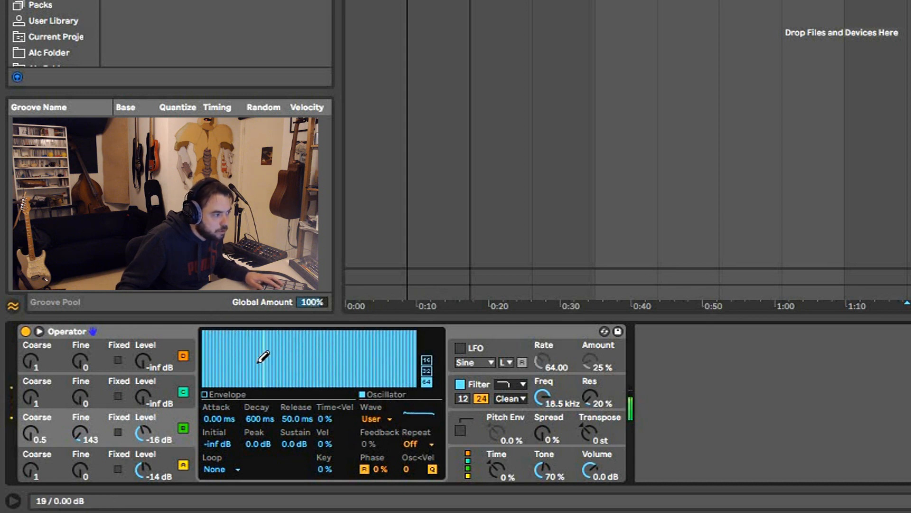
mouse_move(258, 374)
left_mouse_down()
mouse_move(274, 377)
mouse_move(253, 392)
left_mouse_up()
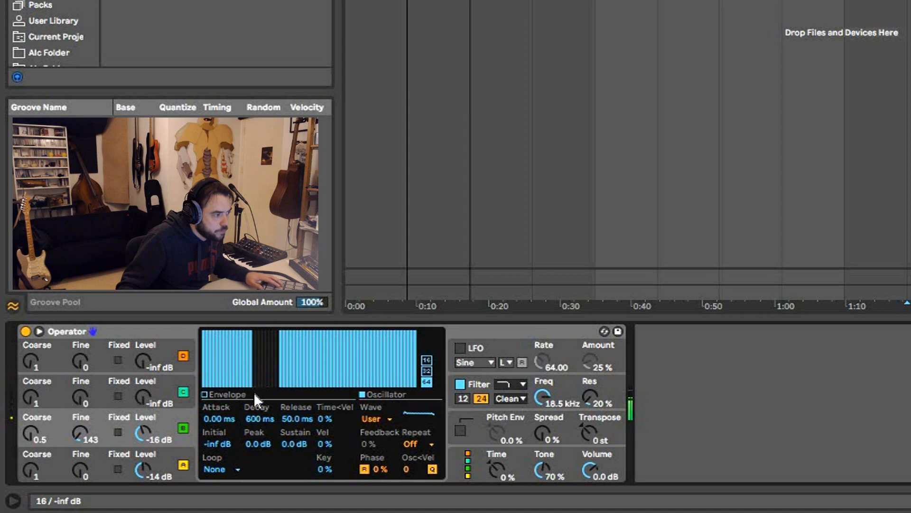
mouse_move(350, 380)
left_mouse_down()
mouse_move(361, 385)
mouse_move(342, 383)
mouse_move(418, 385)
left_mouse_up()
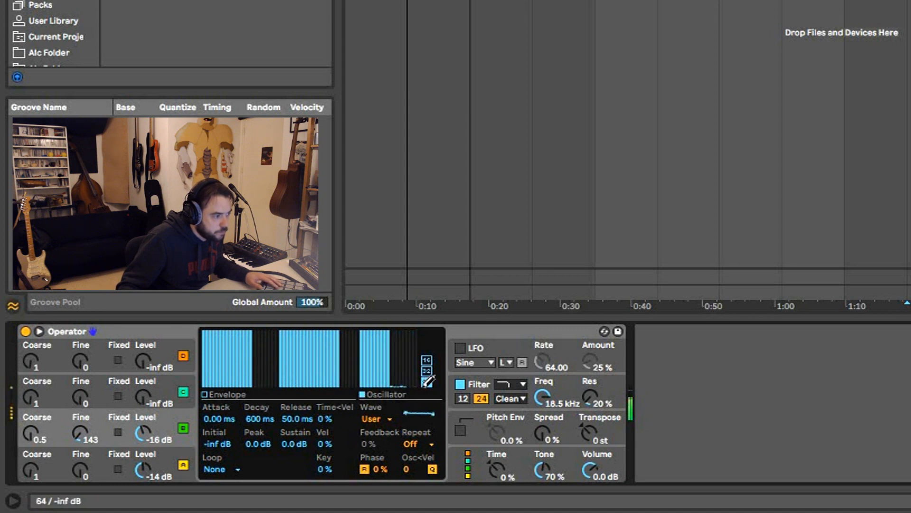
Retune oscillator B to Coarse 2 and Fine 153, with its level at -18 dB
left_click(36, 436)
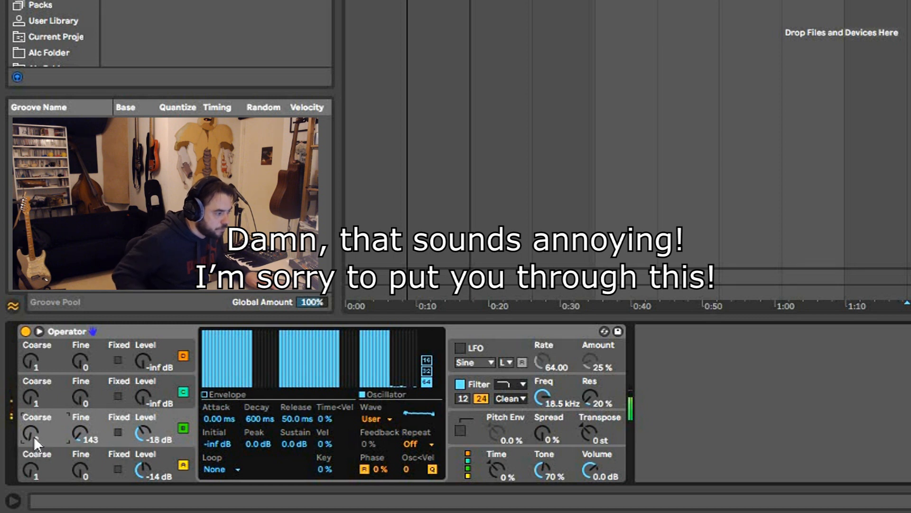
left_click_drag(79, 434, 80, 456)
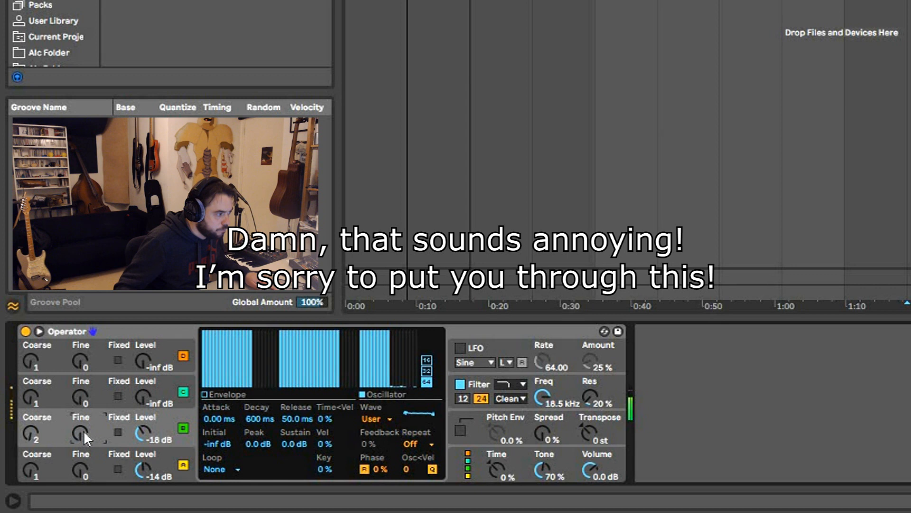
left_click_drag(83, 431, 84, 398)
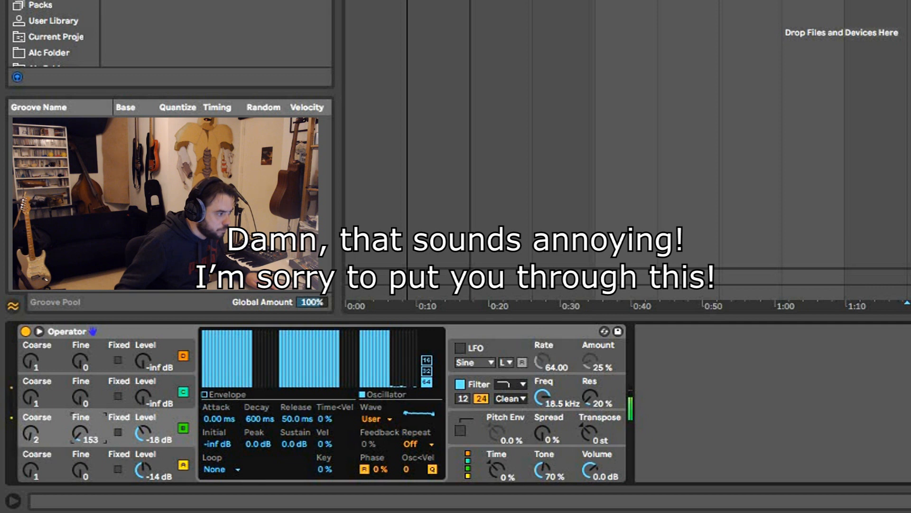
Set oscillator B to Coarse 1, Fine 235 and -0.3 dB, oscillator C to Coarse 3 and -48 dB, and the Volume to -9.2 dB
left_click_drag(31, 432, 30, 434)
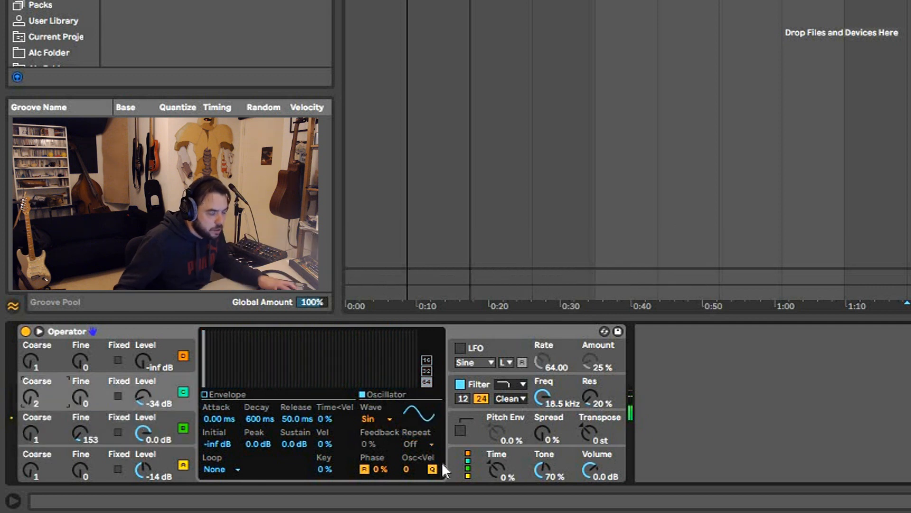
left_click_drag(595, 476, 595, 486)
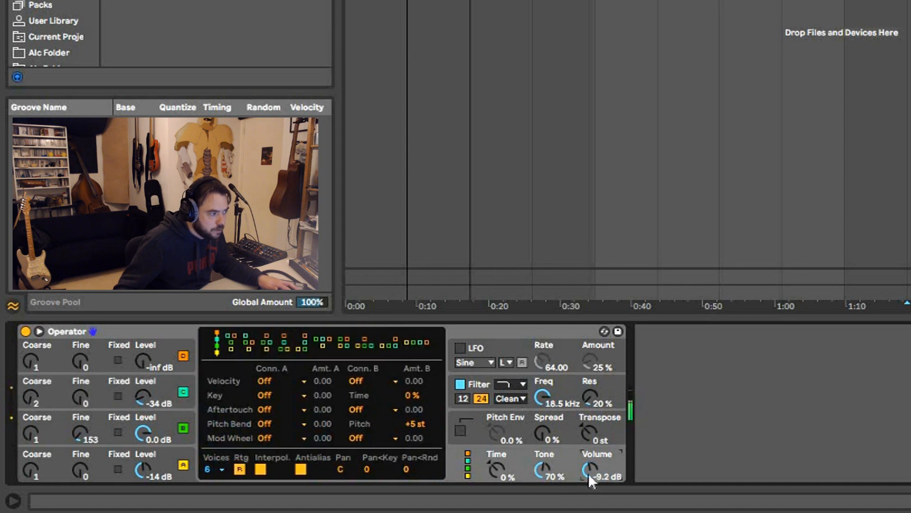
left_click_drag(30, 399, 30, 396)
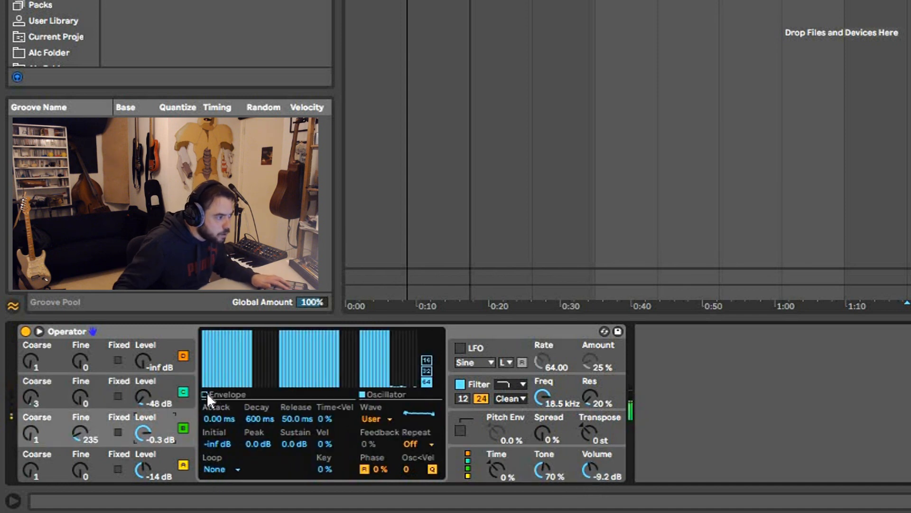
Lengthen oscillator B's envelope attack and enable the LFO with Rate 97.77 and Amount 4.0%
left_click(206, 393)
left_click_drag(206, 334, 261, 335)
left_click(463, 347)
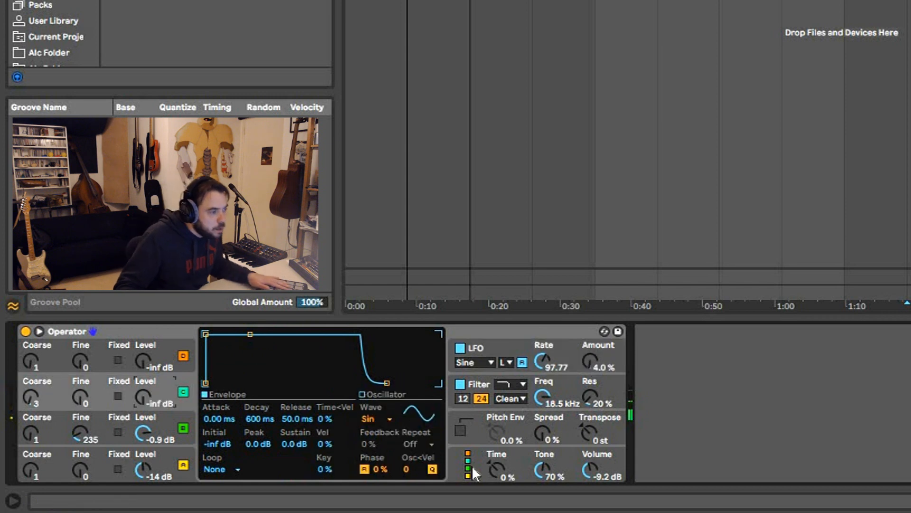
Choose the two-by-two oscillator algorithm and set oscillator C to a Saw 64 wave with Coarse 0.5, level -21 dB and a 129 ms attack
left_click(474, 469)
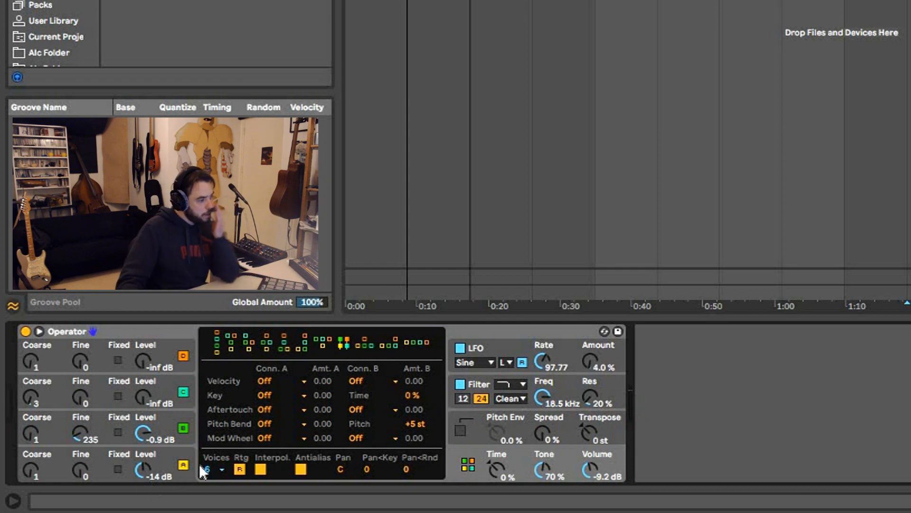
left_click(387, 420)
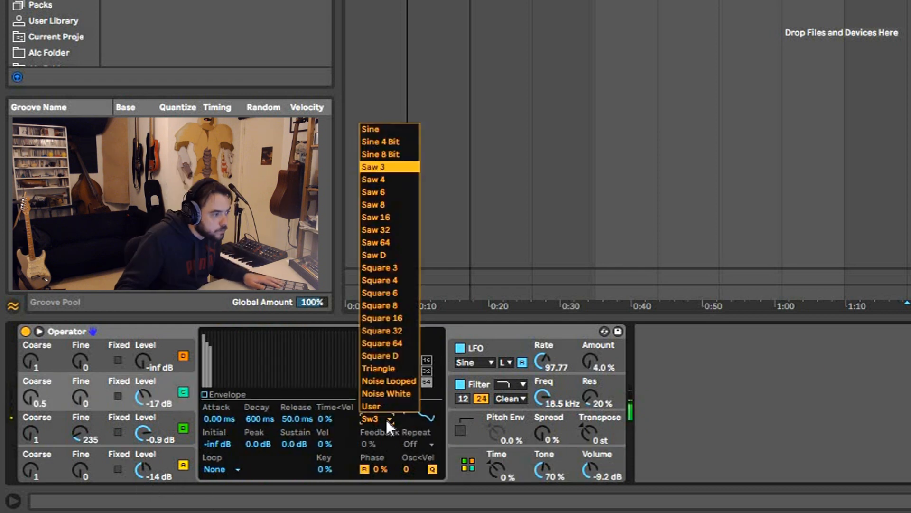
left_click(388, 243)
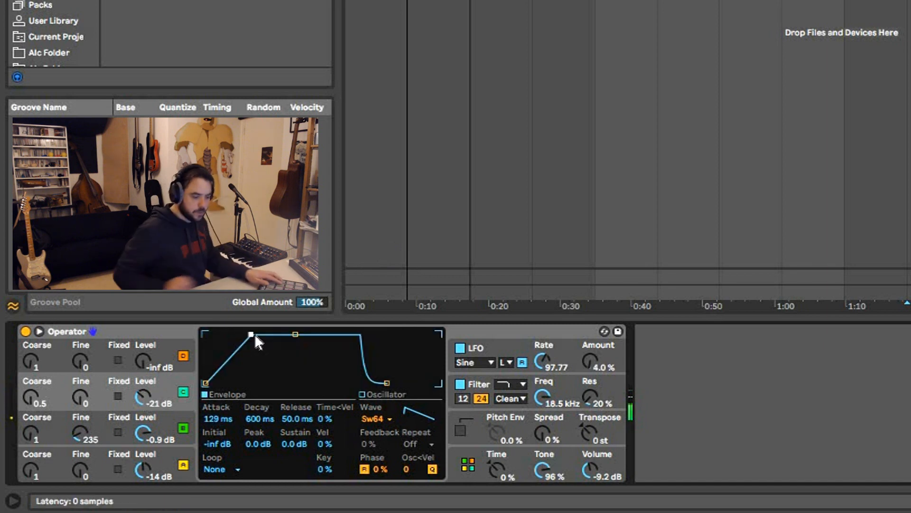
Switch the filter circuit to PRD with 7.88 dB of filter drive and lower the Volume to -21 dB
left_click(550, 397)
left_click(517, 398)
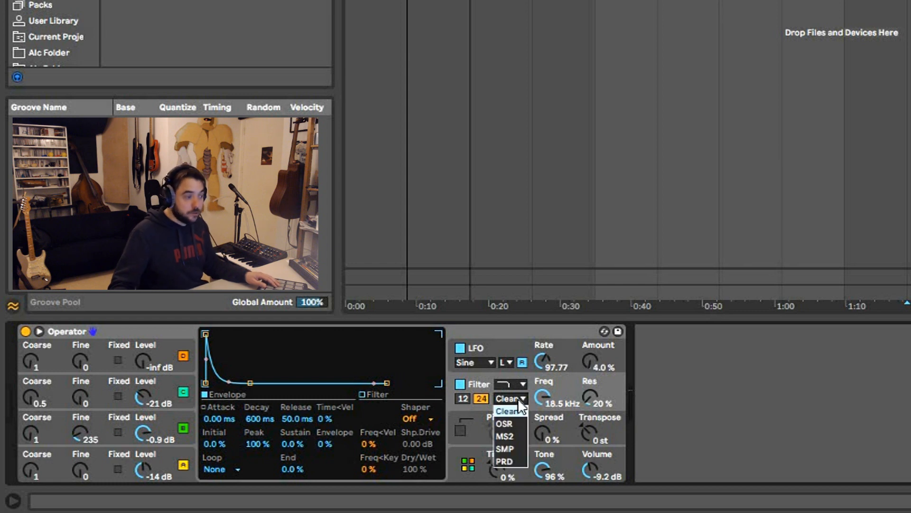
left_click(504, 461)
left_click_drag(375, 419, 375, 395)
left_click_drag(591, 471, 590, 491)
left_click(557, 389)
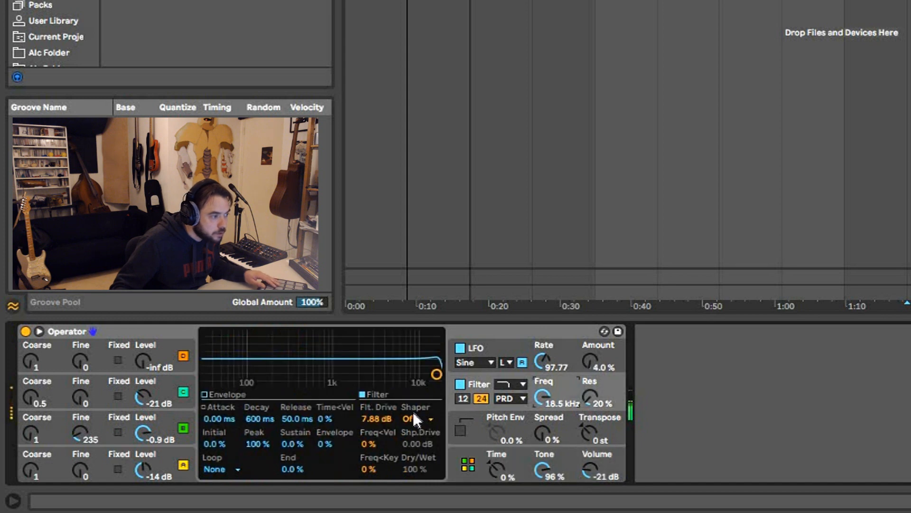
Set the filter shaper to Hard, the circuit to MS2 with 20.3 dB drive, the frequency to 4.01 kHz and the resonance to 61%
left_click(417, 415)
left_click(426, 457)
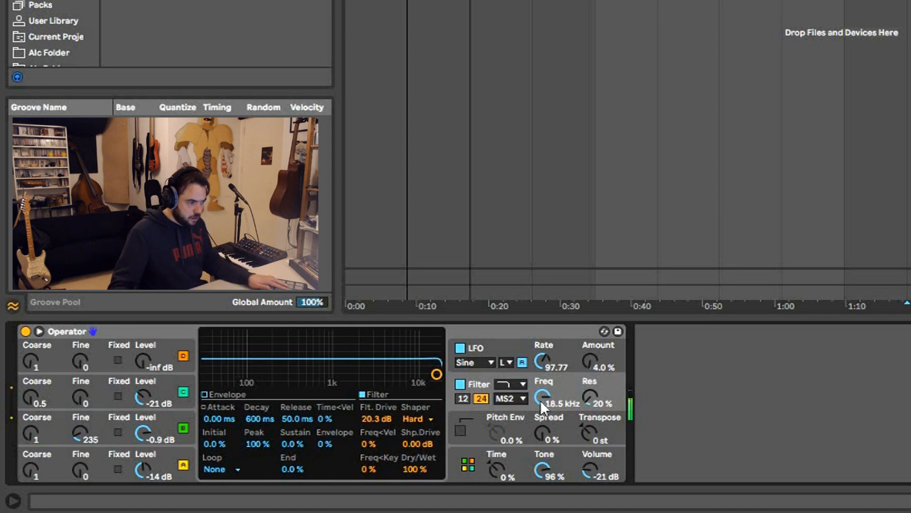
left_click_drag(541, 400, 541, 437)
left_click_drag(593, 400, 593, 361)
left_click_drag(545, 394, 544, 387)
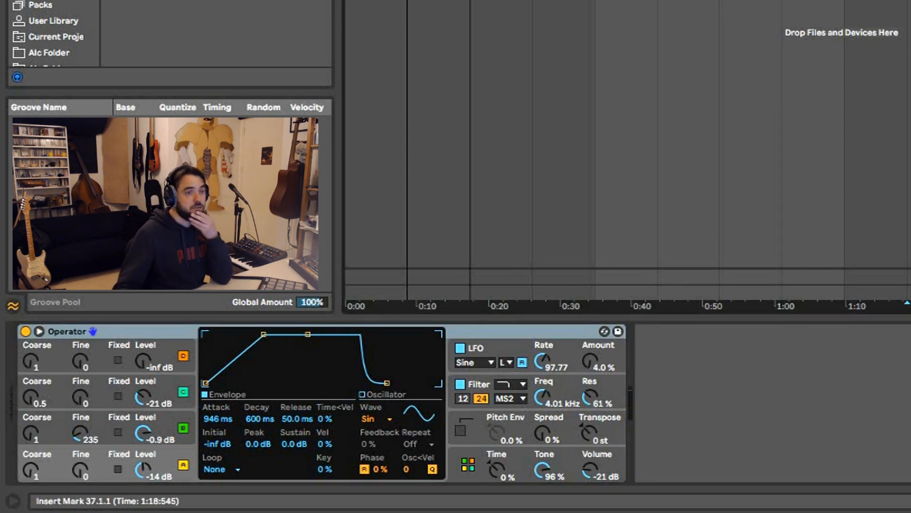
left_click_drag(214, 1, 569, 1)
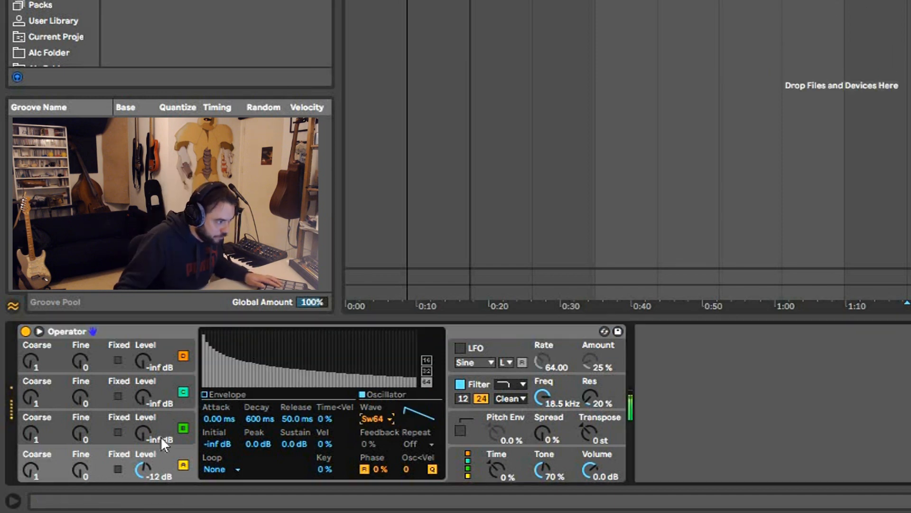
In the fresh Operator, set oscillator B to Coarse 2, Fine 335 and level -16 dB
left_click_drag(151, 433, 149, 421)
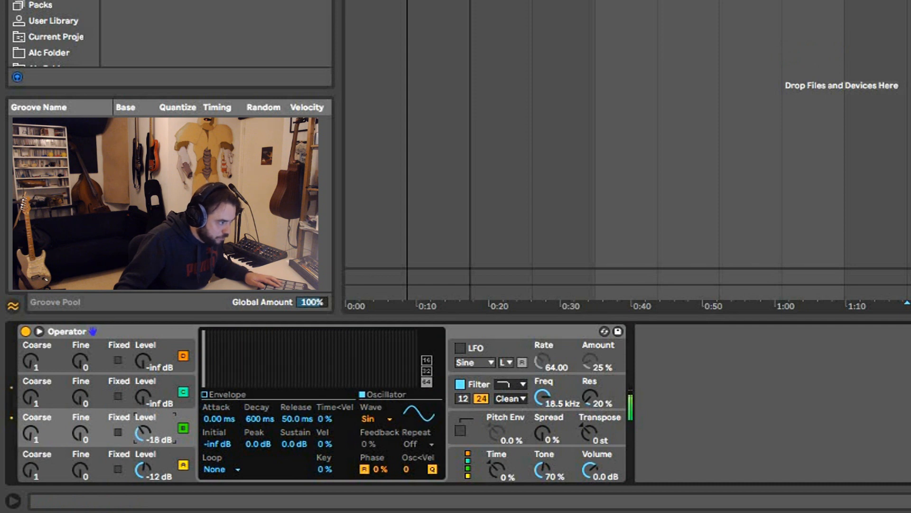
left_click_drag(27, 438, 27, 433)
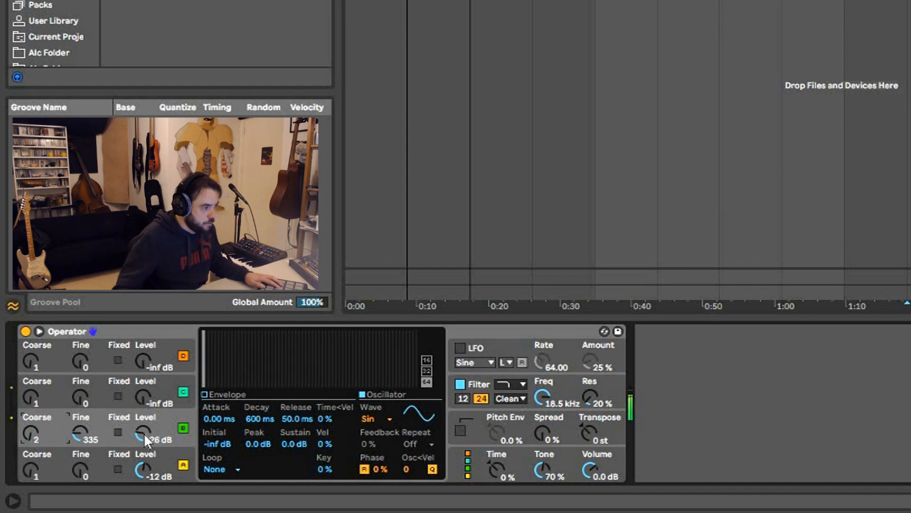
left_click_drag(140, 434, 140, 430)
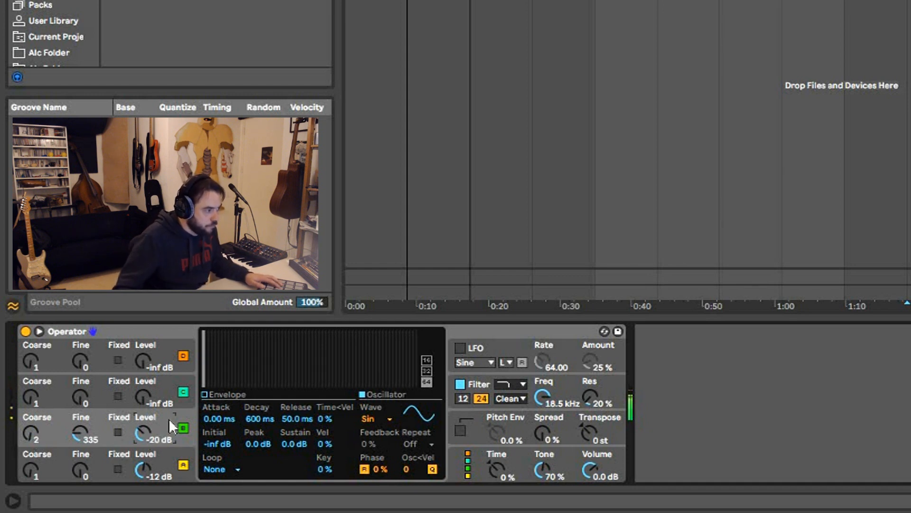
left_click_drag(141, 429, 140, 429)
Set oscillator B's envelope attack to 220 ms
left_click(209, 392)
mouse_move(217, 418)
left_mouse_down()
mouse_move(217, 396)
mouse_move(217, 406)
left_mouse_up()
left_click_drag(258, 334, 253, 334)
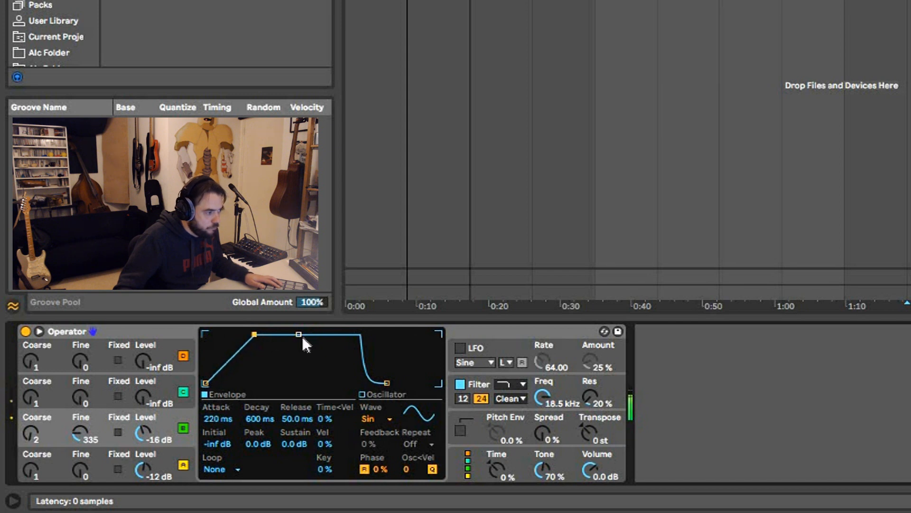
Choose the algorithm in which oscillators B, C and D side by side all modulate oscillator A
left_click(143, 397)
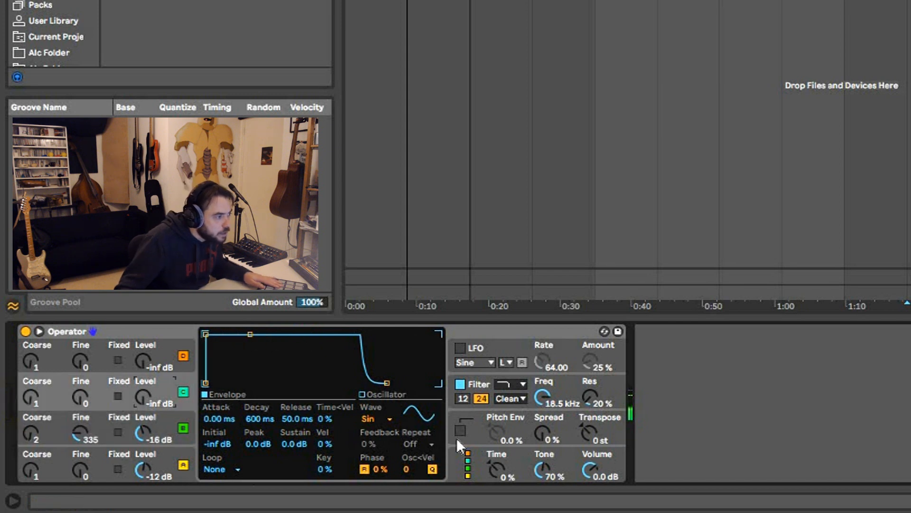
left_click(464, 473)
left_click(322, 346)
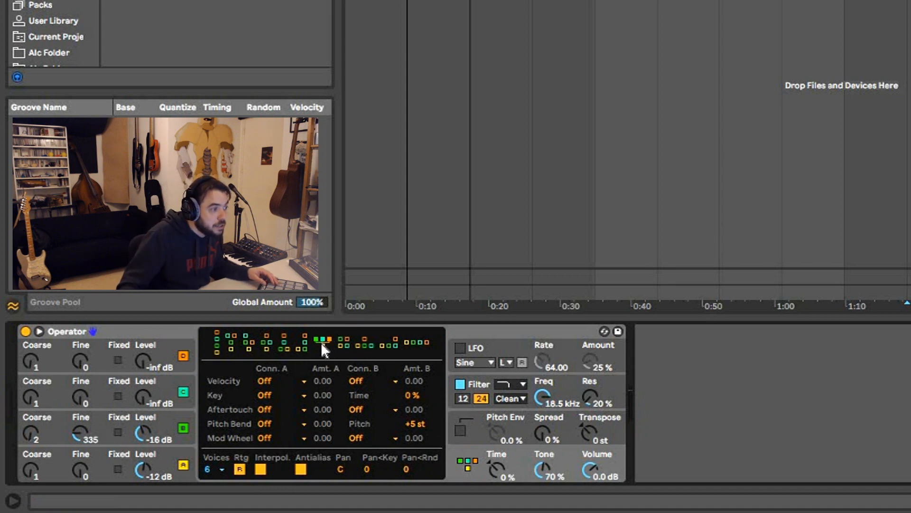
Set oscillator C to Coarse 3, Fine 88 and level -12 dB, with a 26.0 s decay and -69 dB sustain
left_click(166, 403)
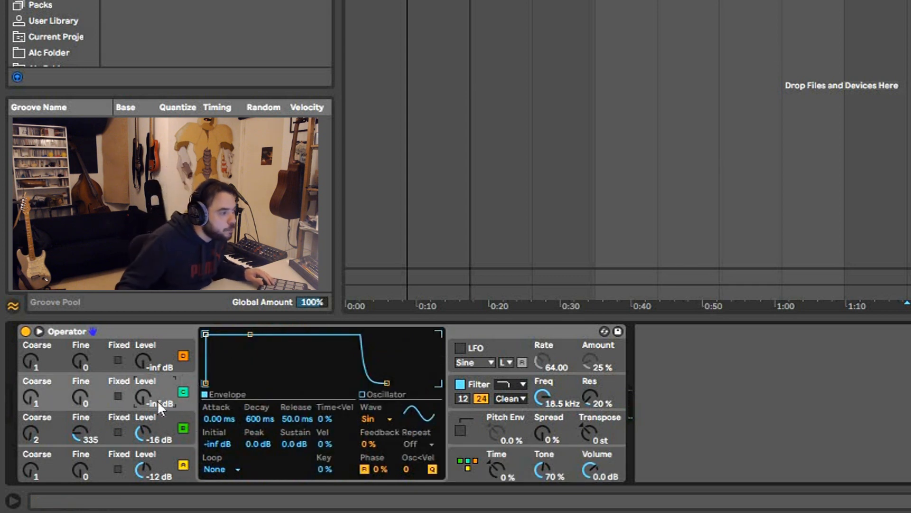
left_click_drag(160, 379, 160, 361)
left_click_drag(140, 397, 140, 394)
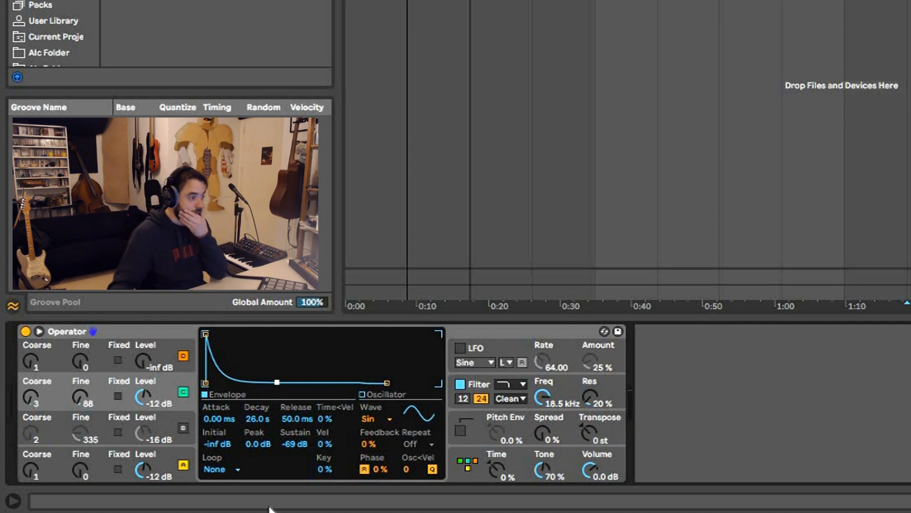
Re-enable oscillator B with Coarse 3, Fine 383 and level 0.0 dB, and select the Operator device
left_click(181, 427)
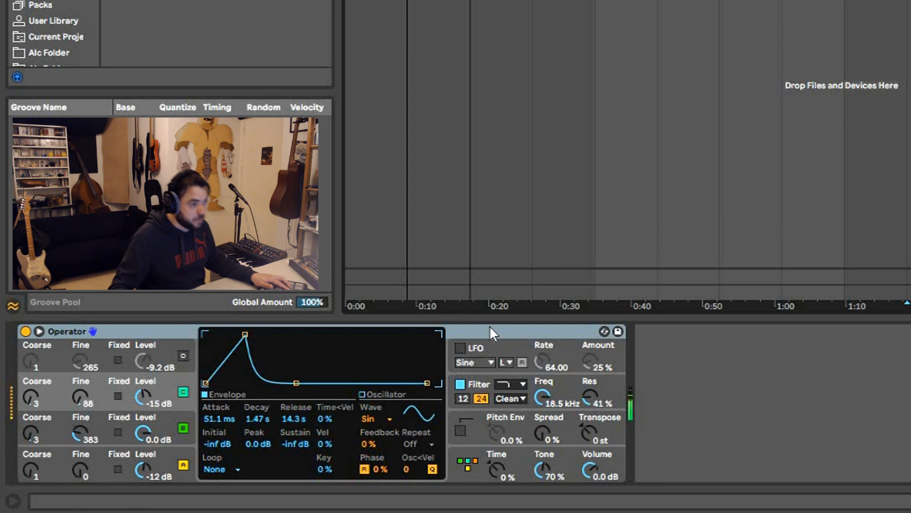
left_click(491, 332)
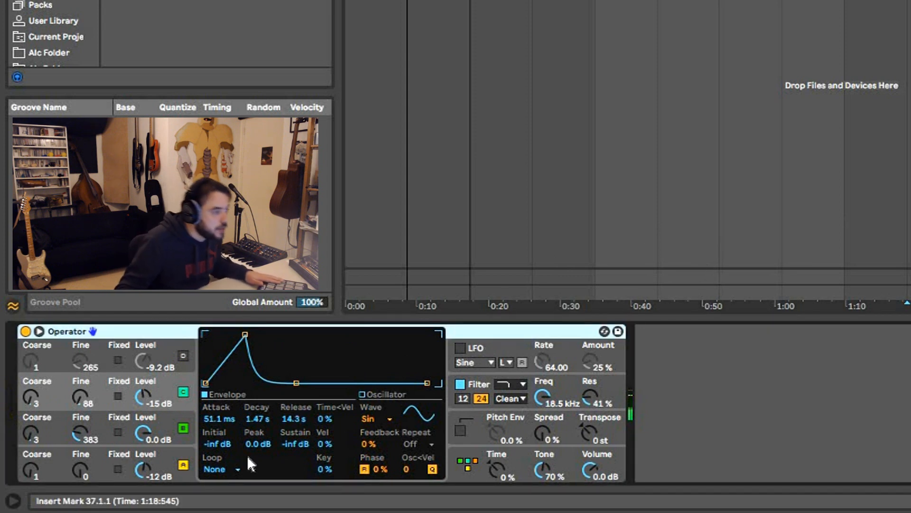
Set the displayed oscillator envelope's loop mode to Sync with a repeat rate of 1/8
left_click(232, 467)
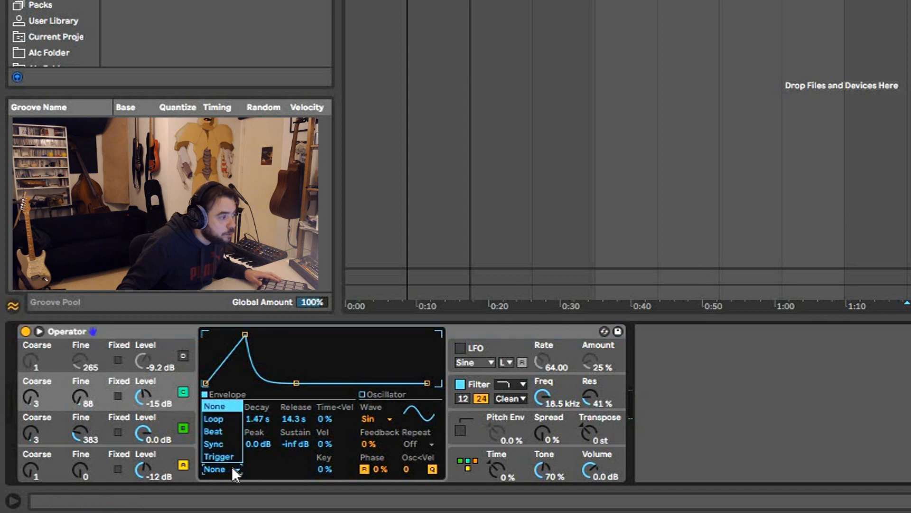
left_click(227, 431)
left_click(227, 442)
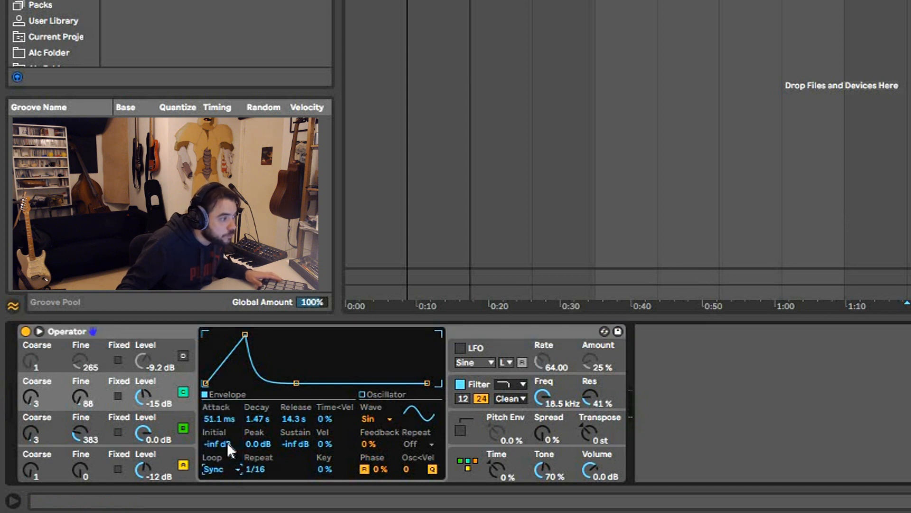
left_click_drag(270, 467, 269, 461)
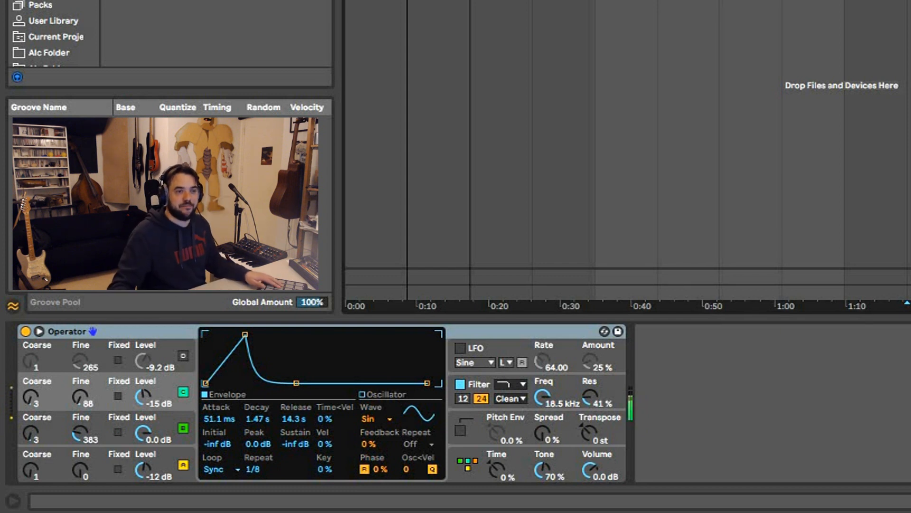
Create a new MIDI track holding a Drum Rack with Operator on pad C1, and set Operator's Transpose to -30 st
key("ctrl+shift+t")
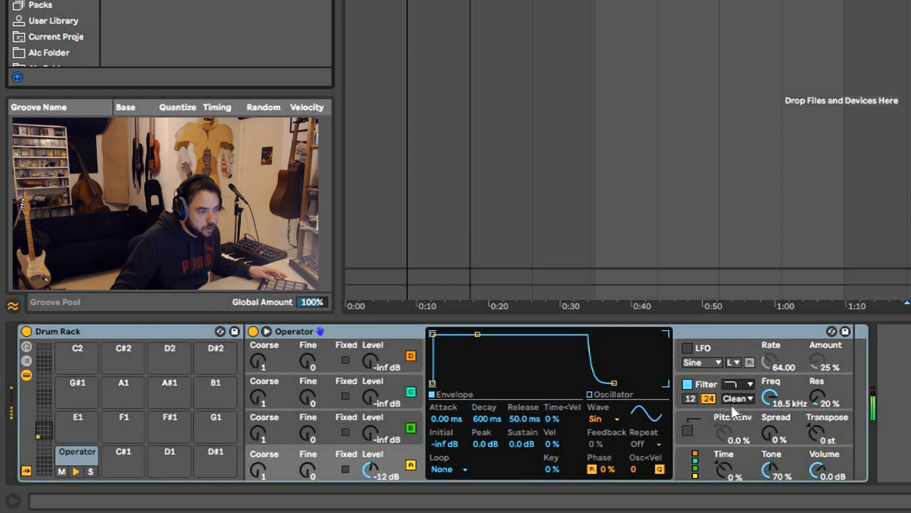
left_click_drag(817, 434, 818, 472)
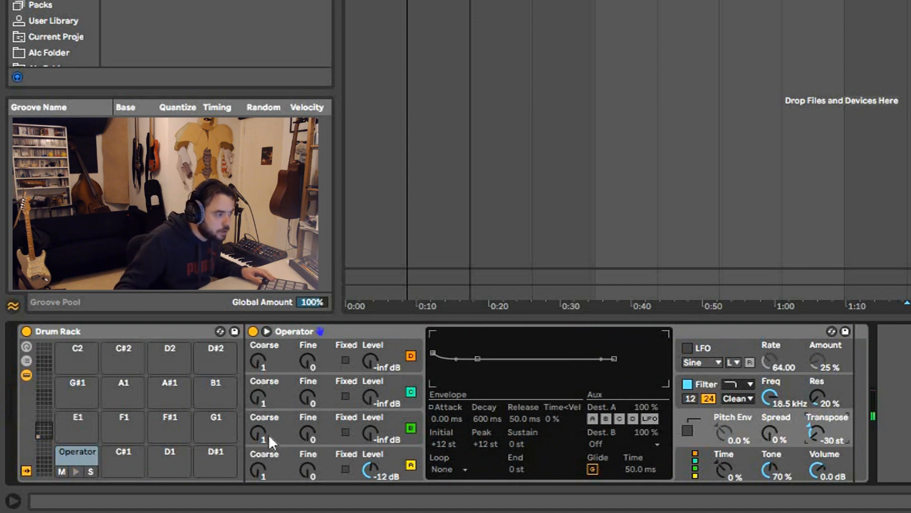
Set oscillator B to Coarse 2 with a level of -21 dB
left_click_drag(371, 433, 371, 405)
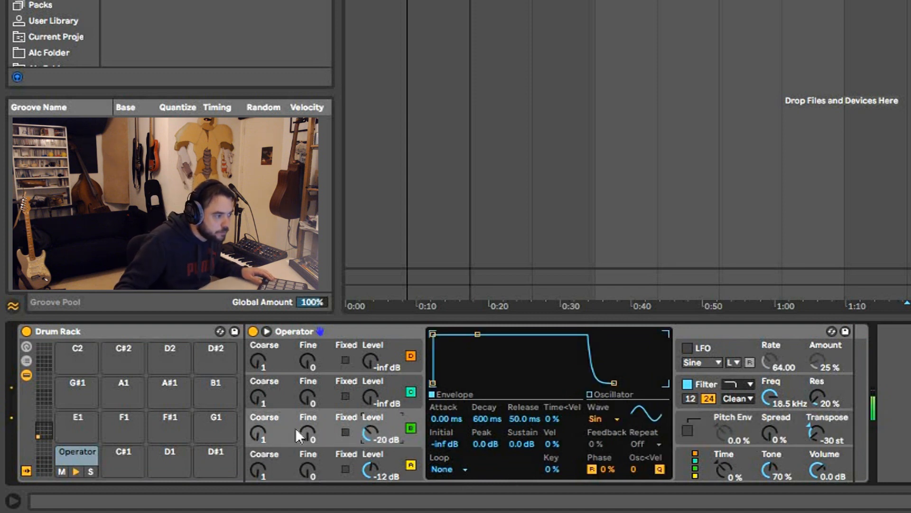
left_click_drag(259, 433, 258, 438)
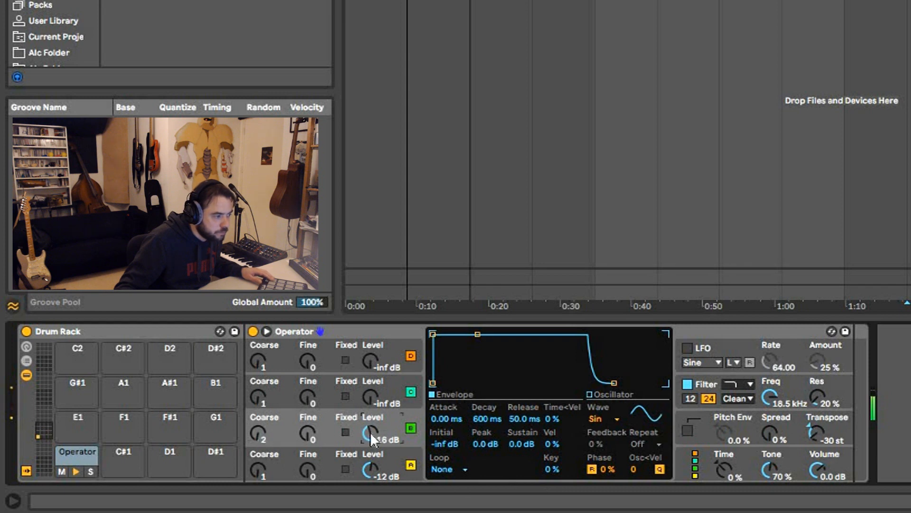
left_click(262, 434)
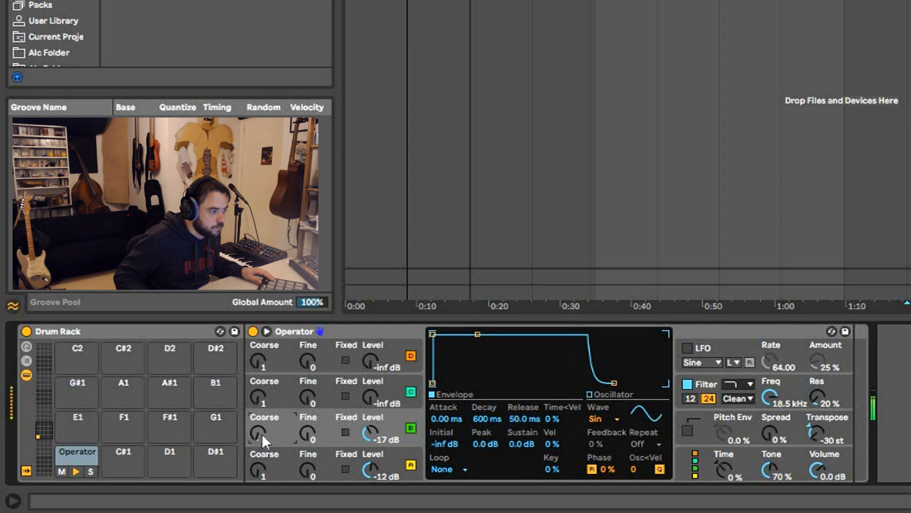
left_click_drag(262, 434, 262, 429)
left_click_drag(374, 432, 374, 446)
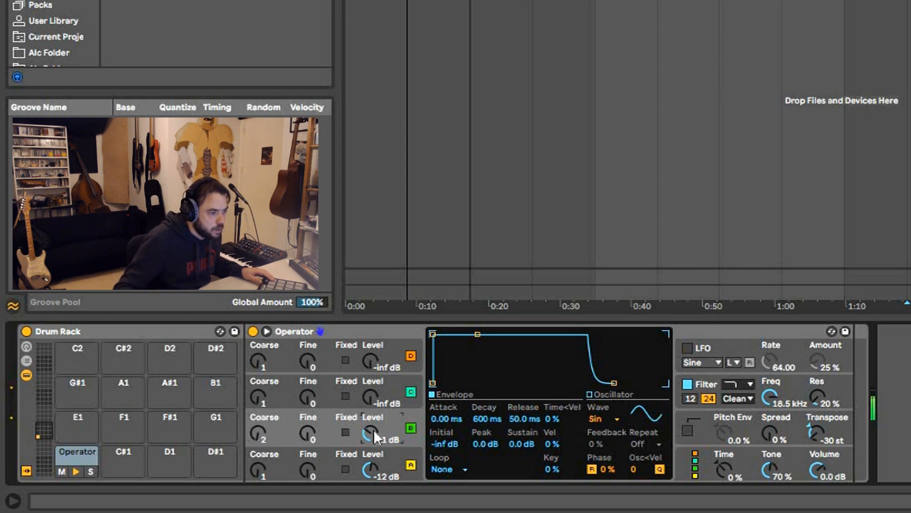
Enable the pitch envelope at 68% with a +44 st peak, and lower oscillator B's level to -40 dB
left_click(687, 430)
mouse_move(725, 435)
left_mouse_down()
mouse_move(726, 413)
mouse_move(726, 434)
left_mouse_up()
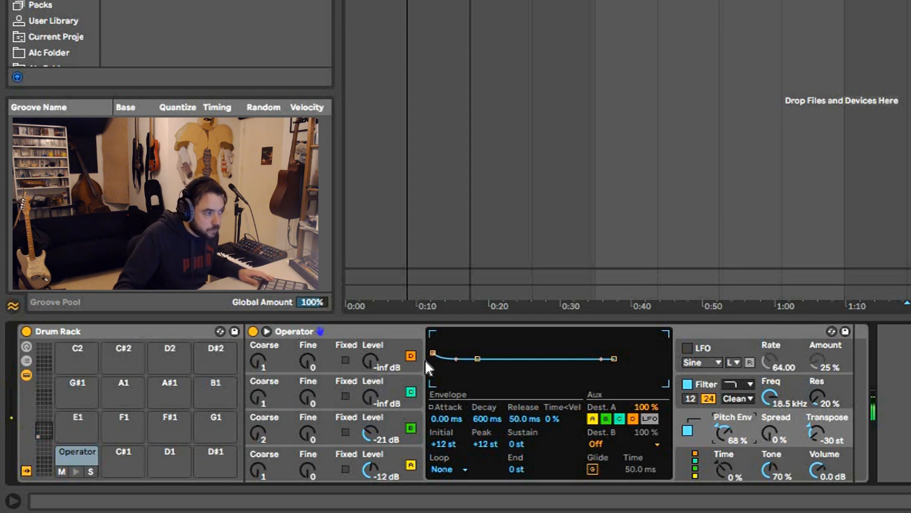
left_click_drag(434, 354, 433, 336)
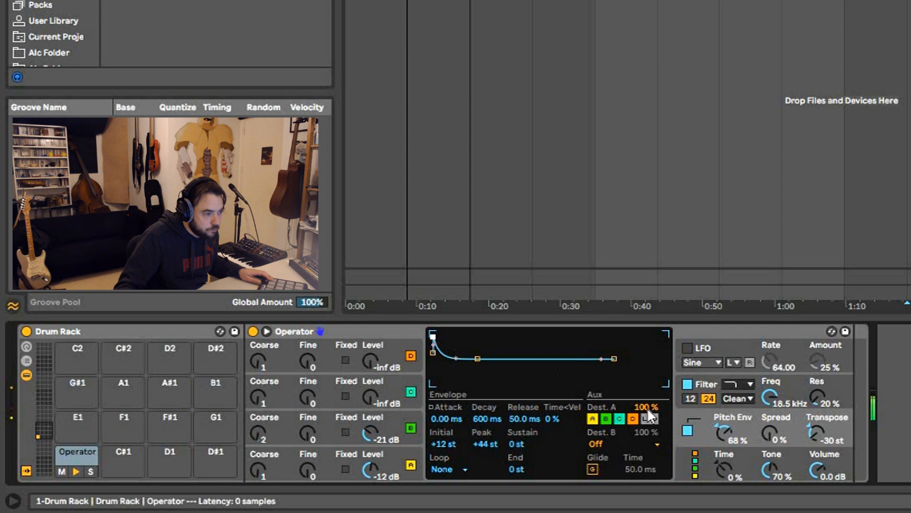
left_click_drag(374, 426, 374, 429)
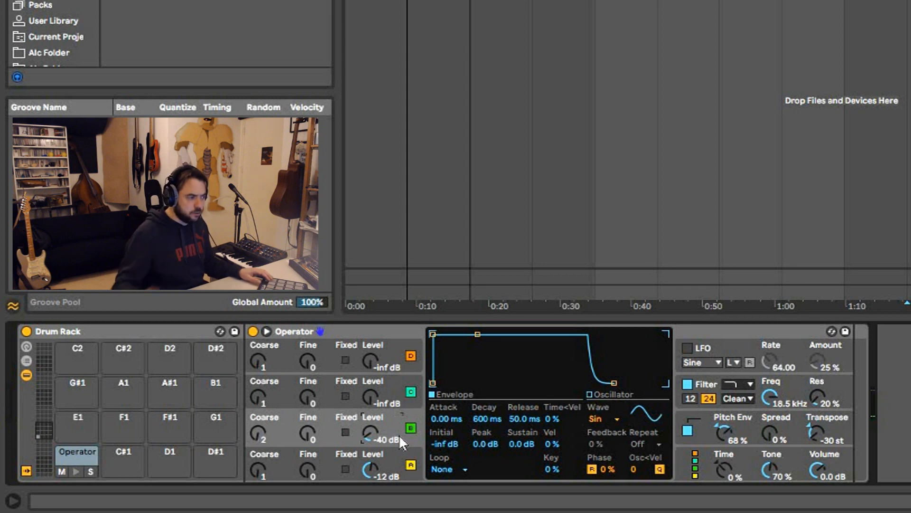
left_click(748, 433)
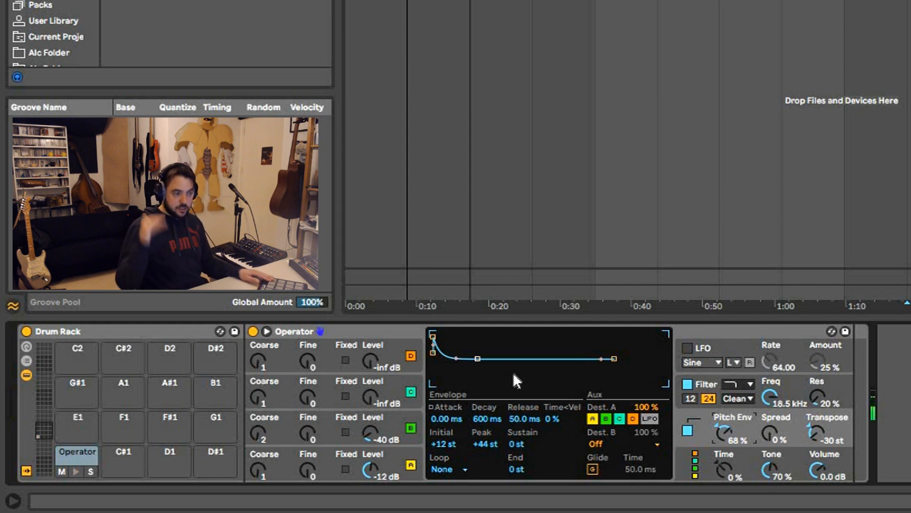
Shape oscillator A's envelope with a decay of about 1.16 s and a sustain of -inf dB
left_click(401, 460)
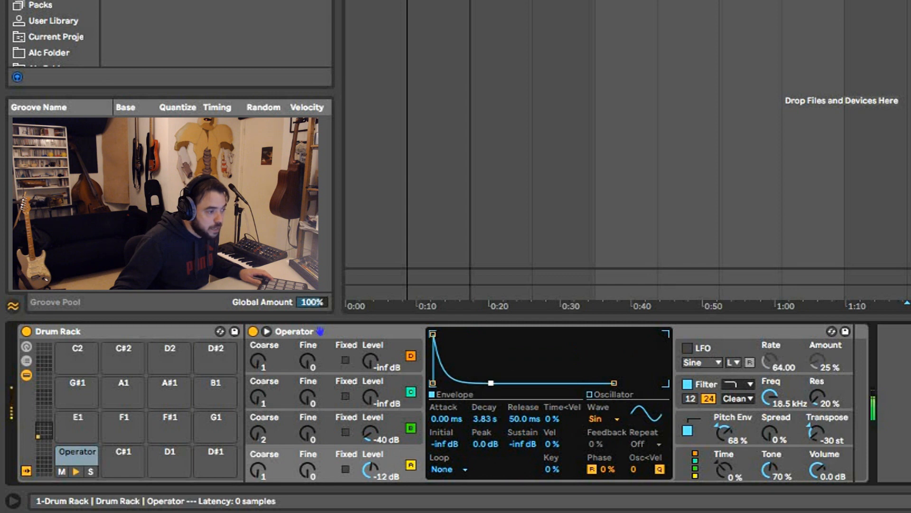
left_click_drag(490, 383, 484, 381)
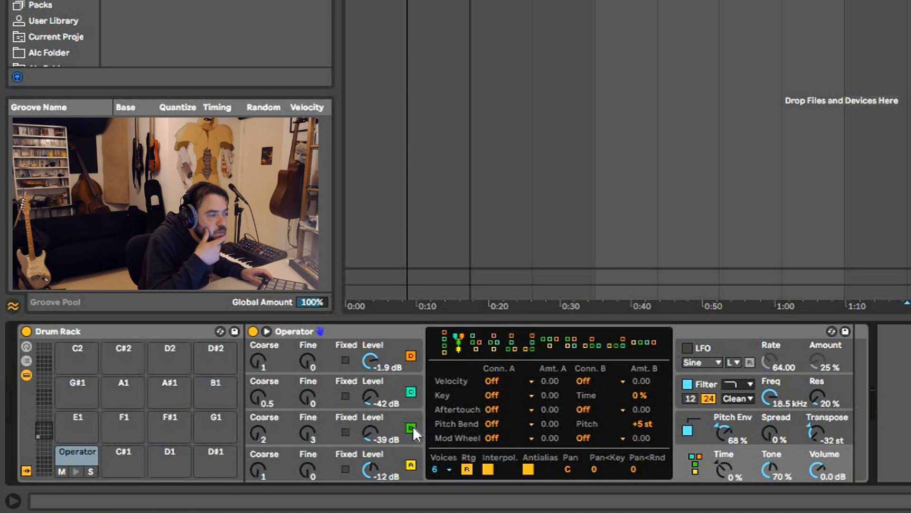
Choose the algorithm in which B modulates A and D modulates C, and lower oscillator C's level to -70 dB
left_click(574, 344)
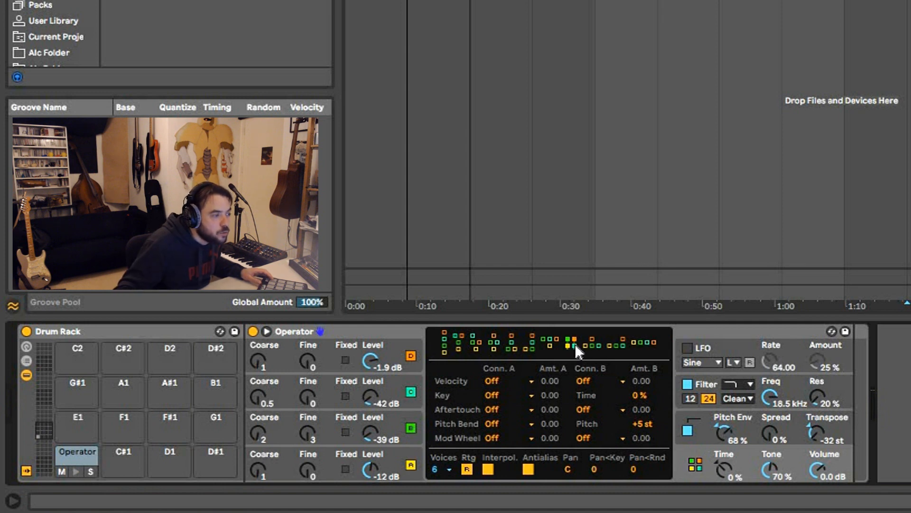
left_click_drag(370, 399, 387, 412)
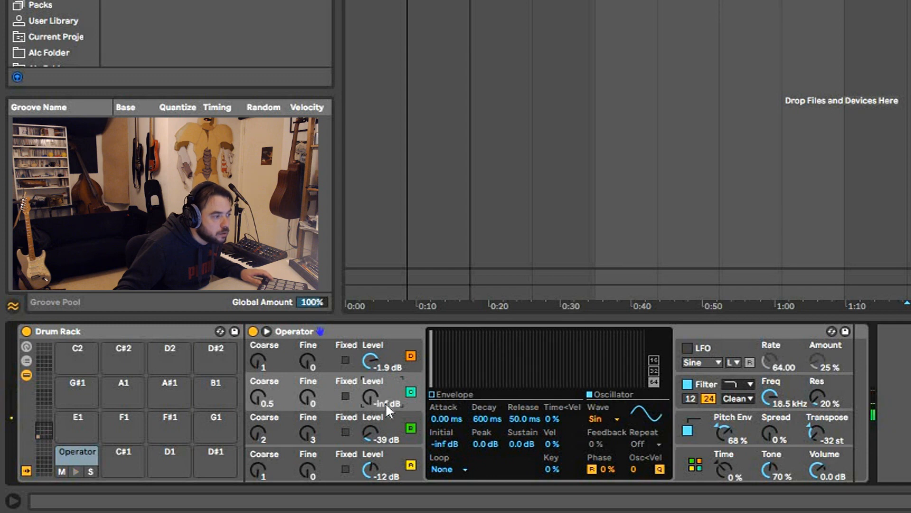
Lower oscillator D's level to -70 dB and disable it, keeping oscillator C enabled
left_click(411, 391)
left_click_drag(373, 353, 372, 373)
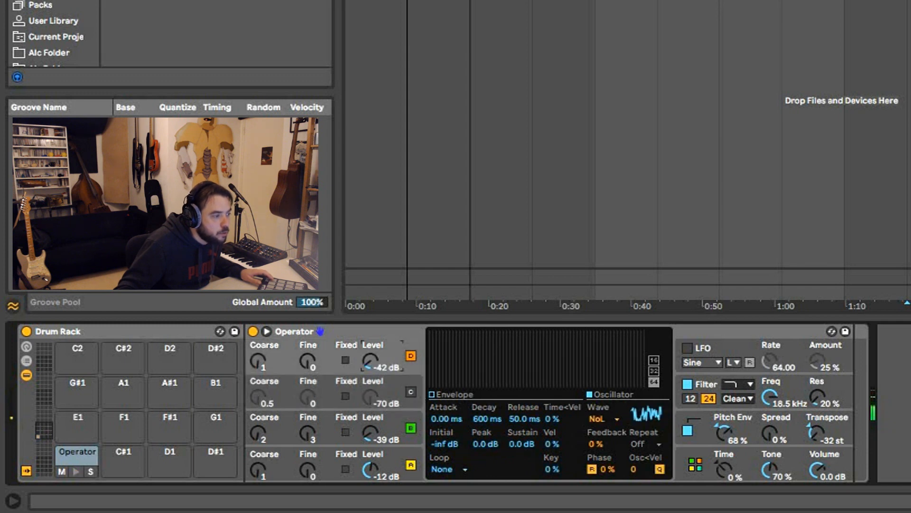
left_click(380, 391)
left_click(410, 356)
left_click(400, 394)
left_click(410, 391)
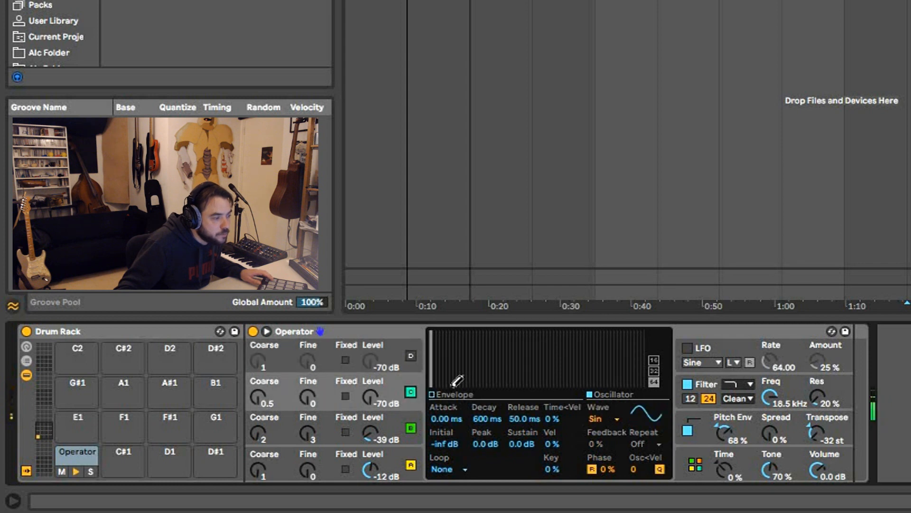
Give oscillator C the Noise Looped wave at a level of -20 dB and Coarse 23
left_click(617, 419)
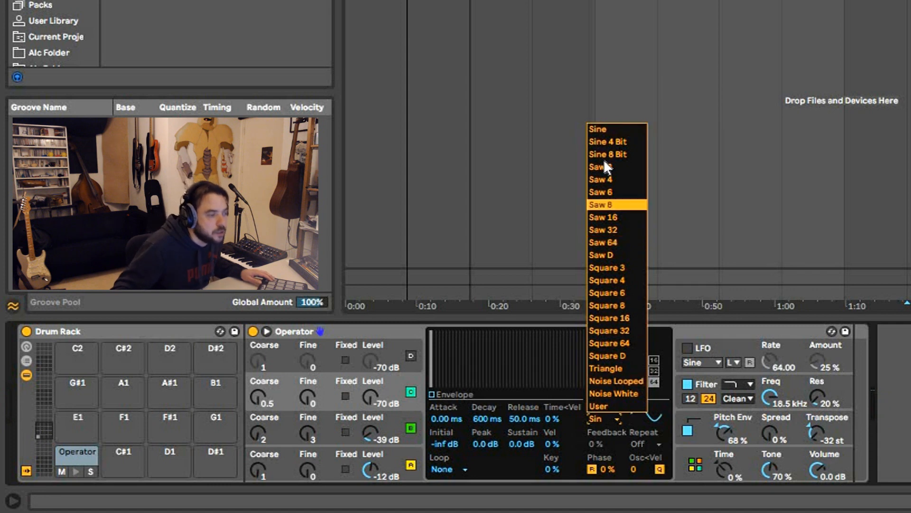
left_click(397, 383)
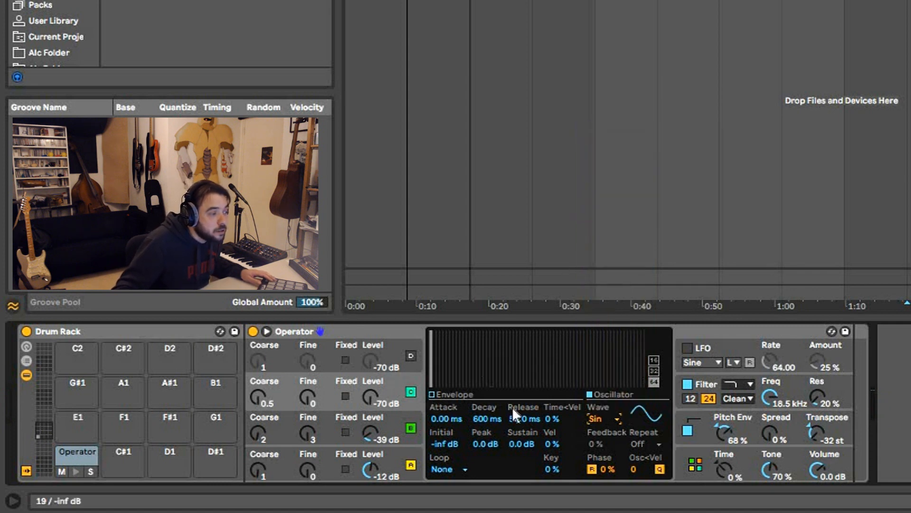
left_click(616, 415)
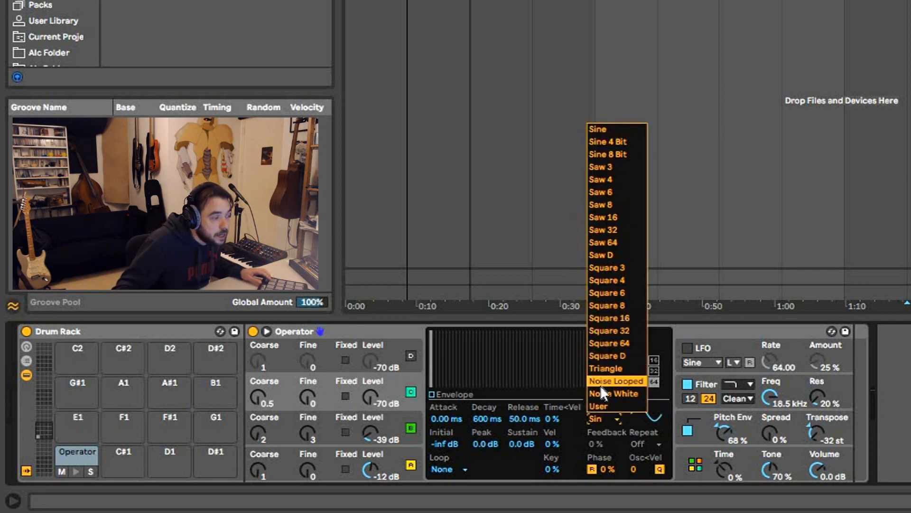
left_click(625, 382)
left_click_drag(370, 396, 371, 377)
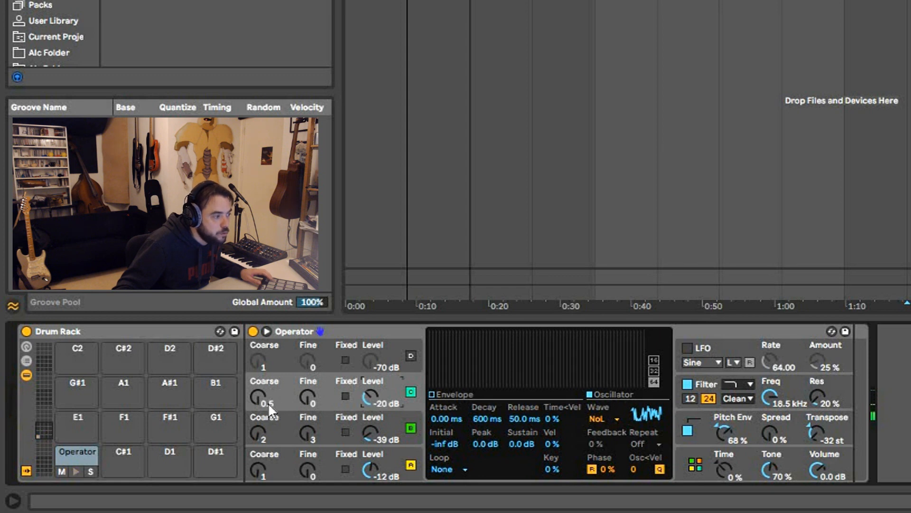
left_click_drag(258, 396, 257, 373)
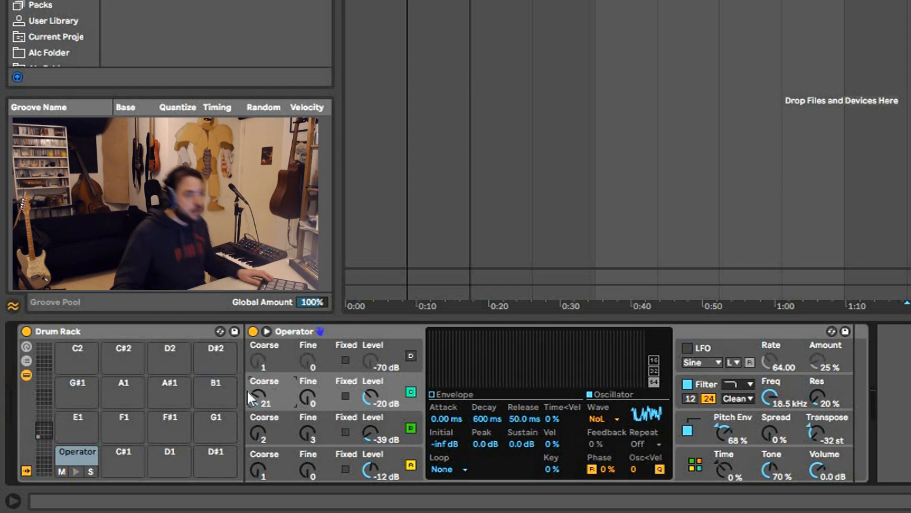
left_click_drag(261, 402, 261, 395)
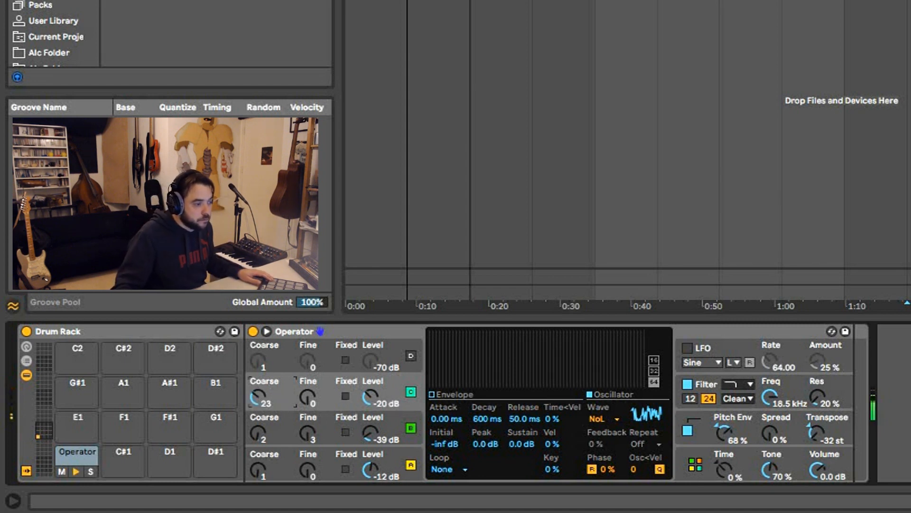
Set oscillator C's envelope to a 28.5 ms decay with -inf dB sustain, and raise its Coarse to 30
left_click(432, 394)
left_click_drag(472, 335, 453, 383)
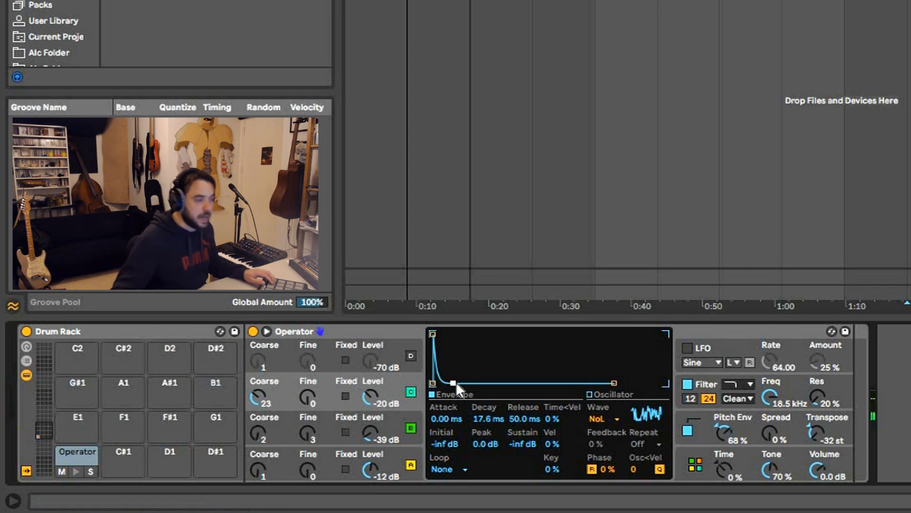
mouse_move(605, 471)
left_mouse_down()
mouse_move(605, 444)
mouse_move(605, 471)
left_mouse_up()
left_click_drag(269, 400, 270, 388)
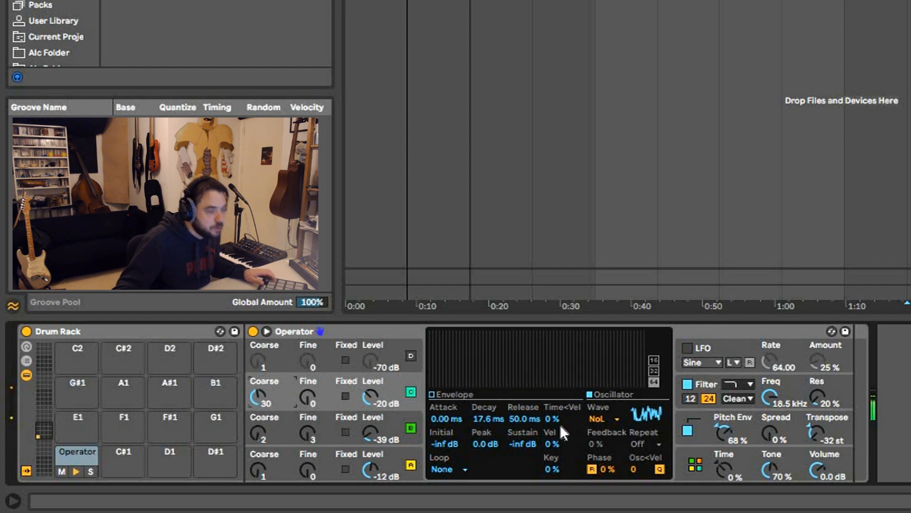
mouse_move(605, 471)
left_mouse_down()
mouse_move(605, 460)
mouse_move(605, 471)
left_mouse_up()
left_click(432, 394)
left_click_drag(451, 383, 455, 382)
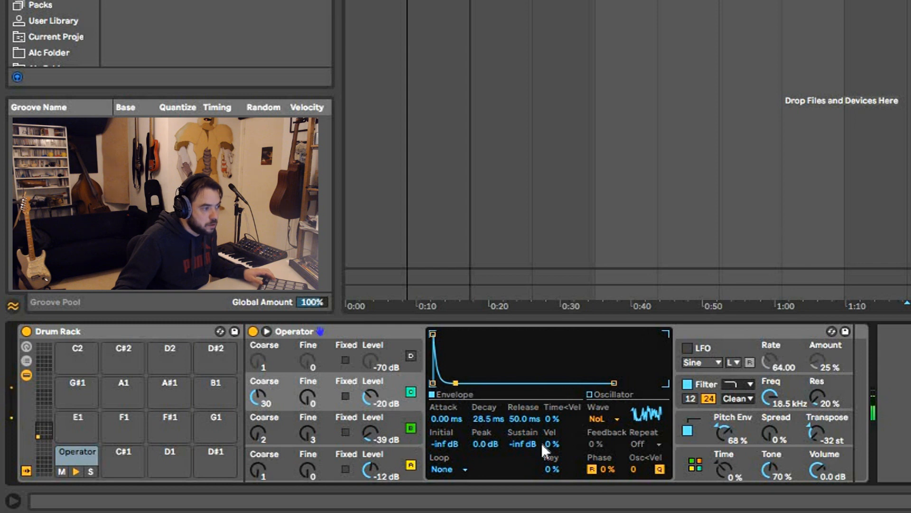
Switch the filter circuit to PRD with 10.1 dB of drive, and lower Operator's volume to -11 dB
left_click(798, 379)
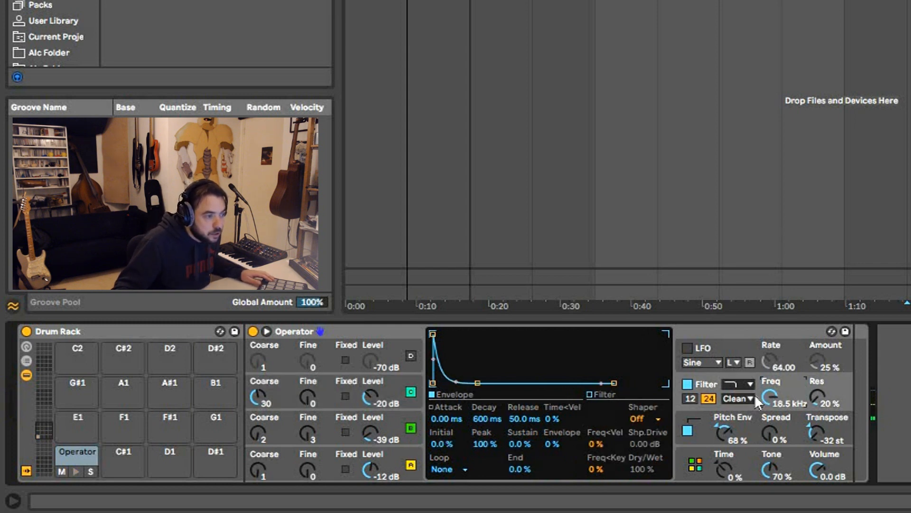
left_click(738, 399)
left_click(735, 462)
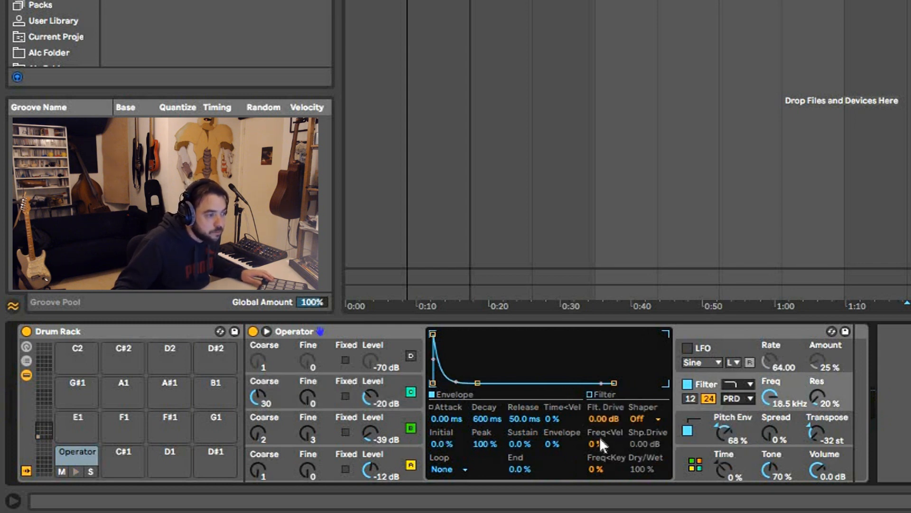
left_click_drag(603, 421, 603, 403)
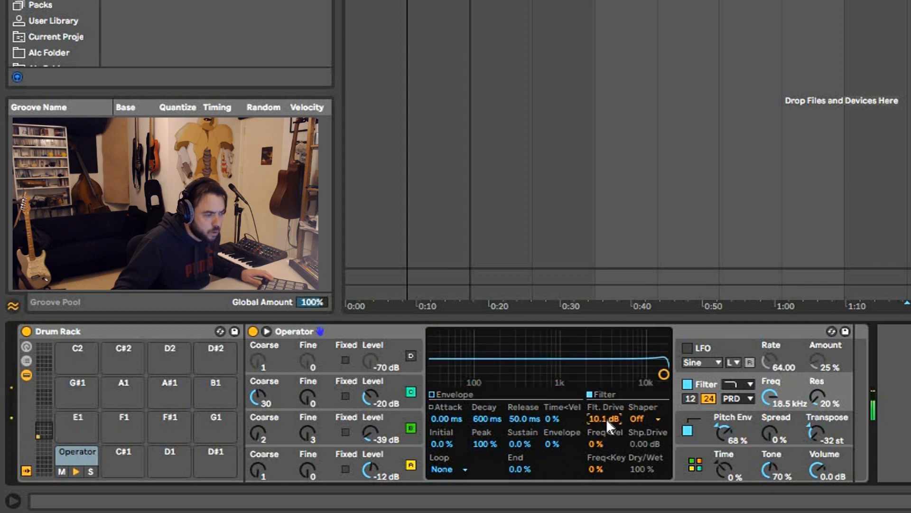
left_click_drag(818, 473, 817, 485)
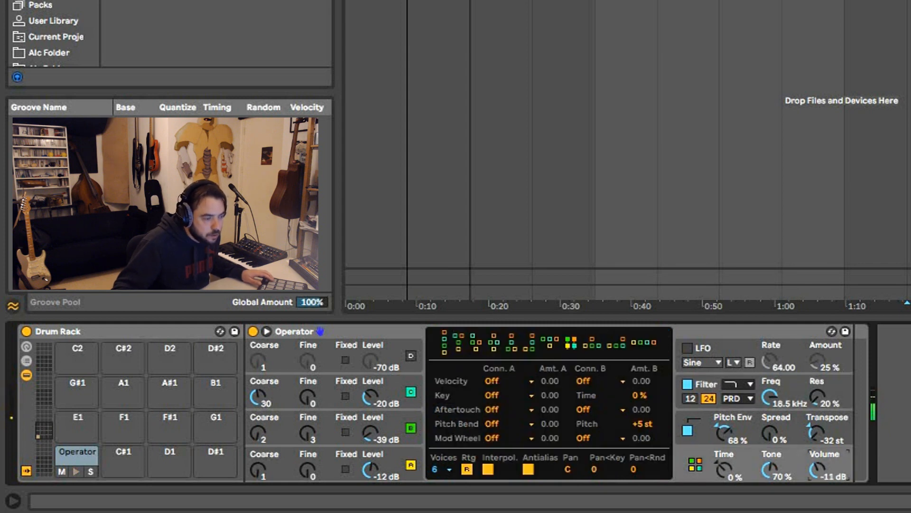
Rename the C1 pad in the Drum Rack as Kick
left_click(329, 462)
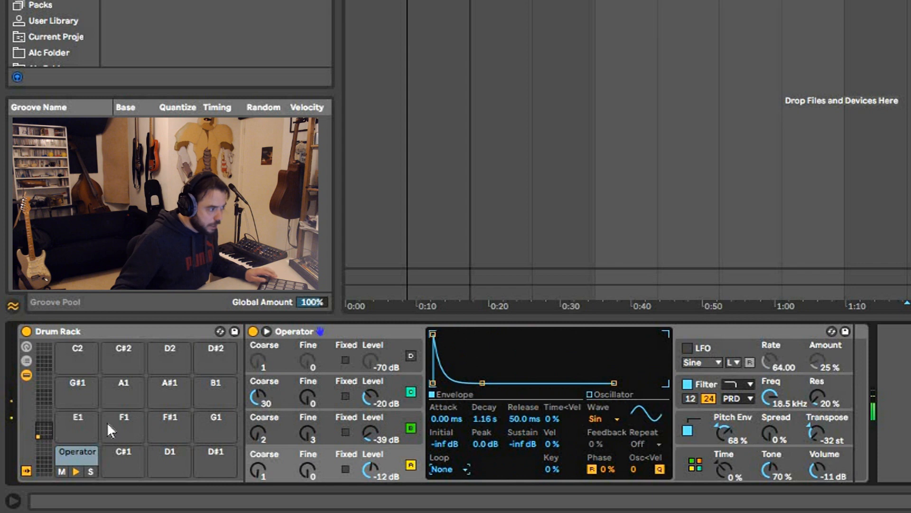
left_click(90, 450)
key("ctrl+r")
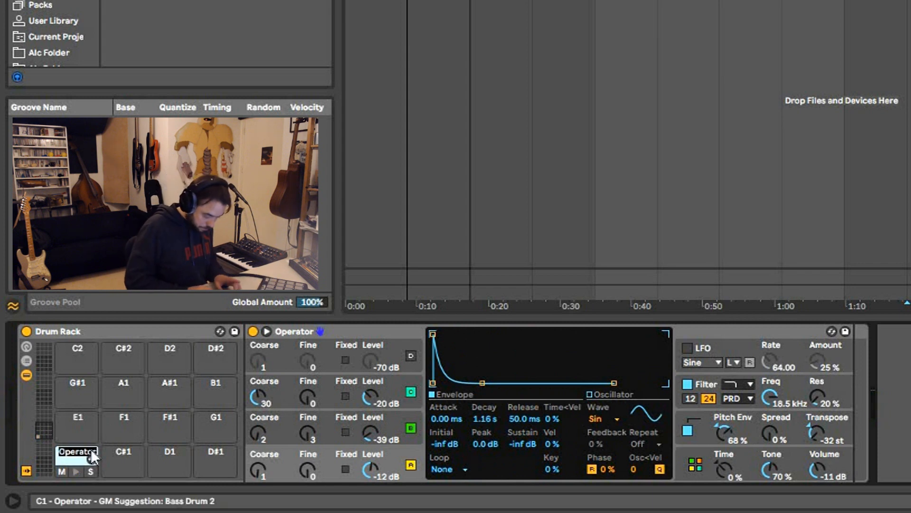
type("Kick")
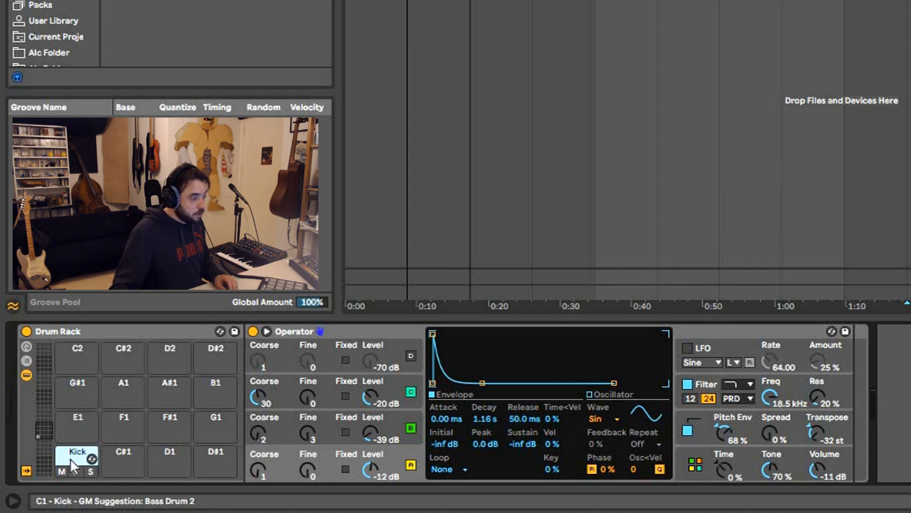
Copy the Kick pad to the C#1 pad and rename the copy Snare
left_click_drag(70, 458, 119, 458)
key("ctrl+r")
type("Snare")
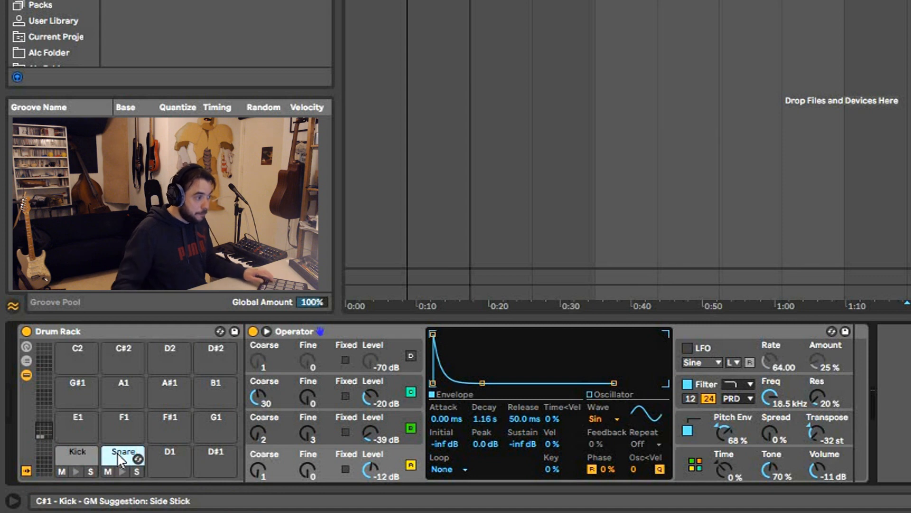
Transpose the snare to -19 st, and give oscillator C a 566 ms decay and Coarse 33
left_click_drag(818, 432, 818, 422)
left_click(372, 394)
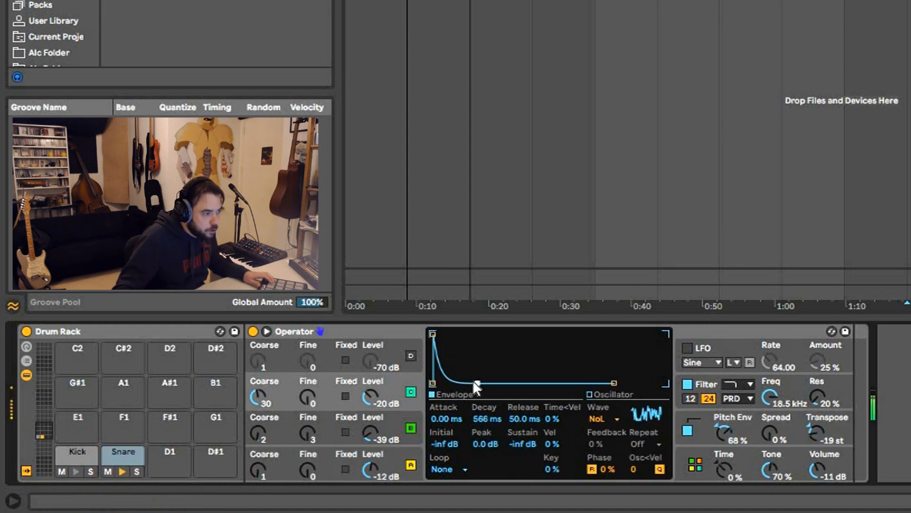
left_click_drag(258, 396, 258, 394)
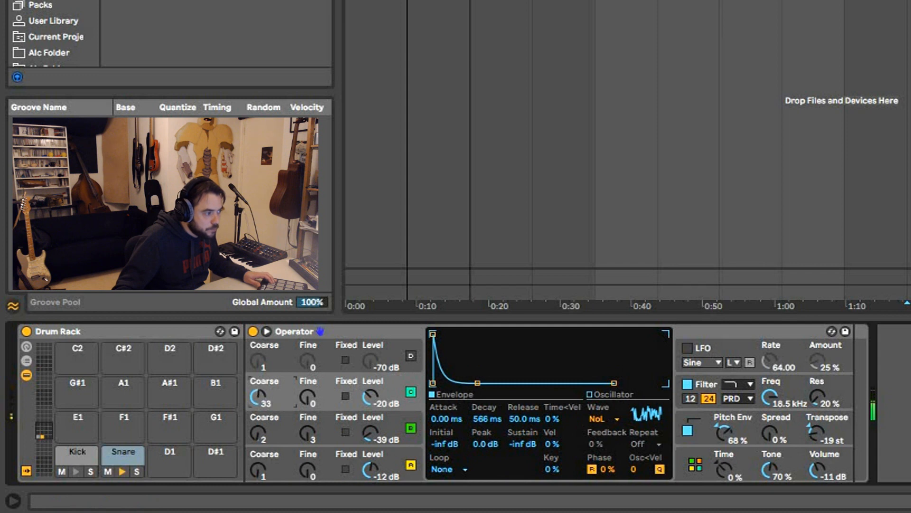
Set the snare's oscillator A decay to 311 ms, oscillator B level to -44 dB, pitch envelope amount to 43% and transpose to -10 st
left_click(386, 463)
left_click_drag(483, 383, 476, 383)
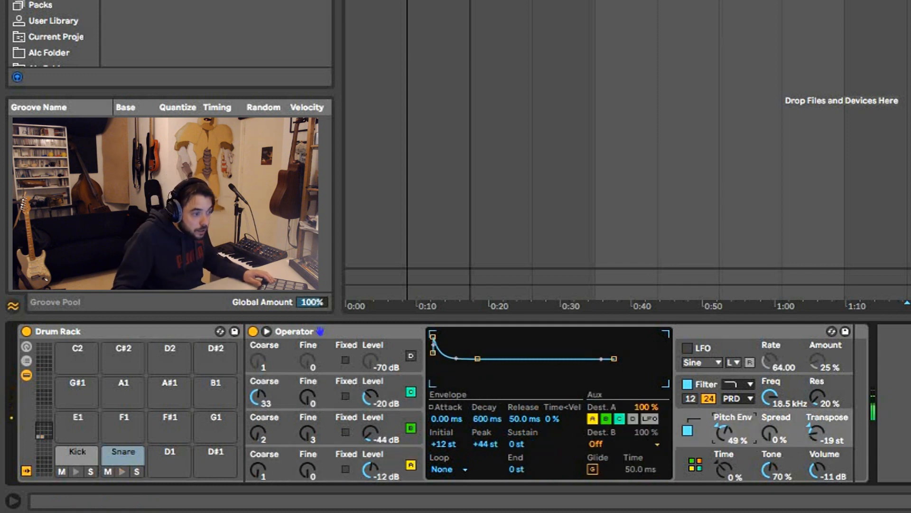
left_click_drag(722, 432, 722, 435)
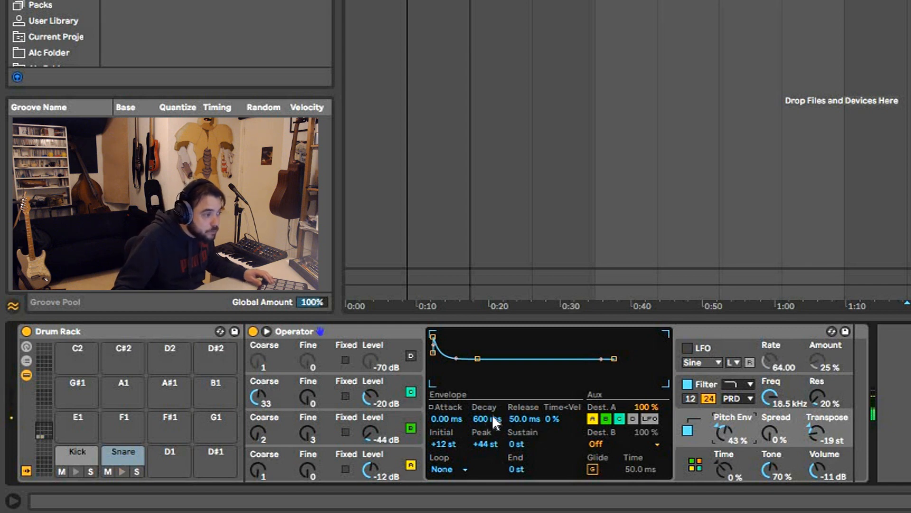
left_click_drag(487, 418, 491, 426)
left_click_drag(815, 433, 814, 421)
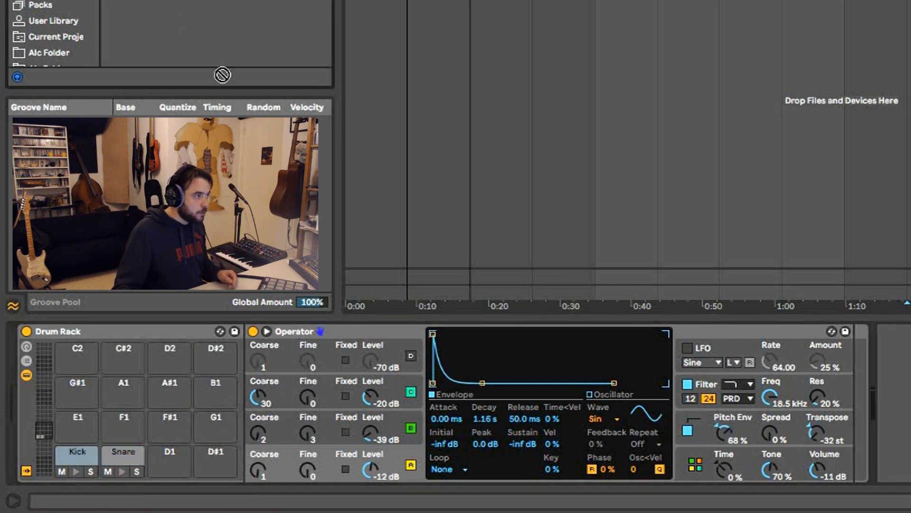
Load Operator onto the D1 pad, with Noise White and a 106 ms decay on oscillator A, and volume at -13 dB
left_click_drag(175, 462, 175, 463)
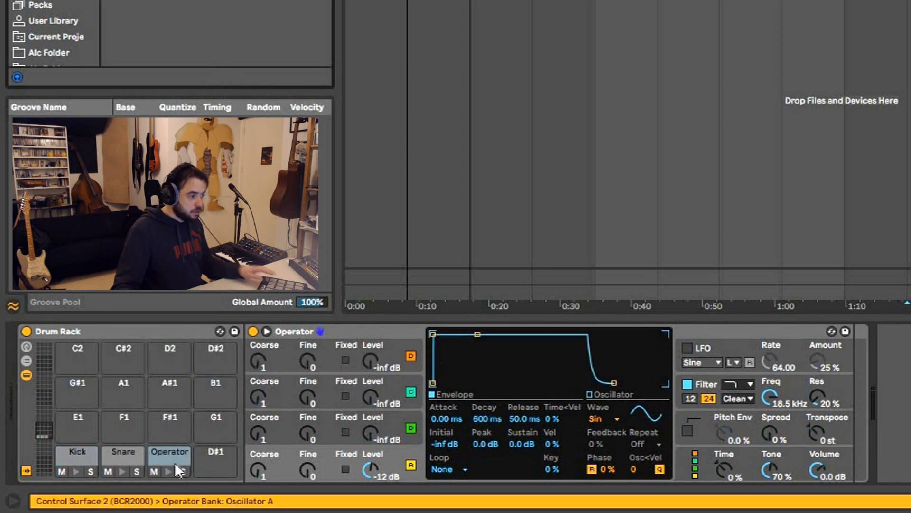
left_click(390, 467)
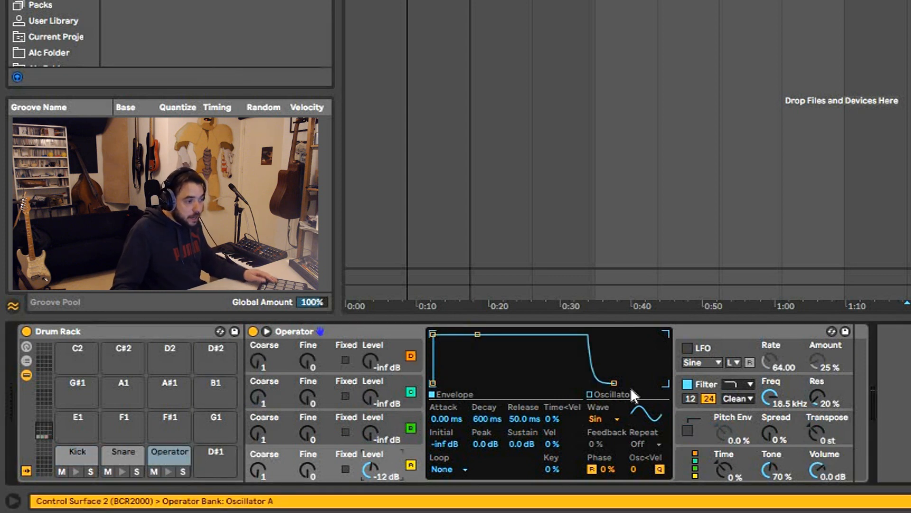
left_click(611, 419)
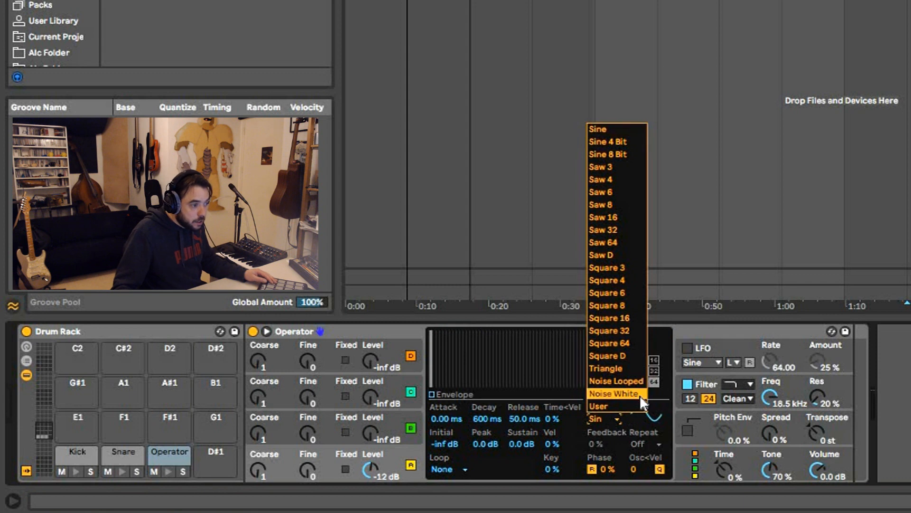
left_click(640, 395)
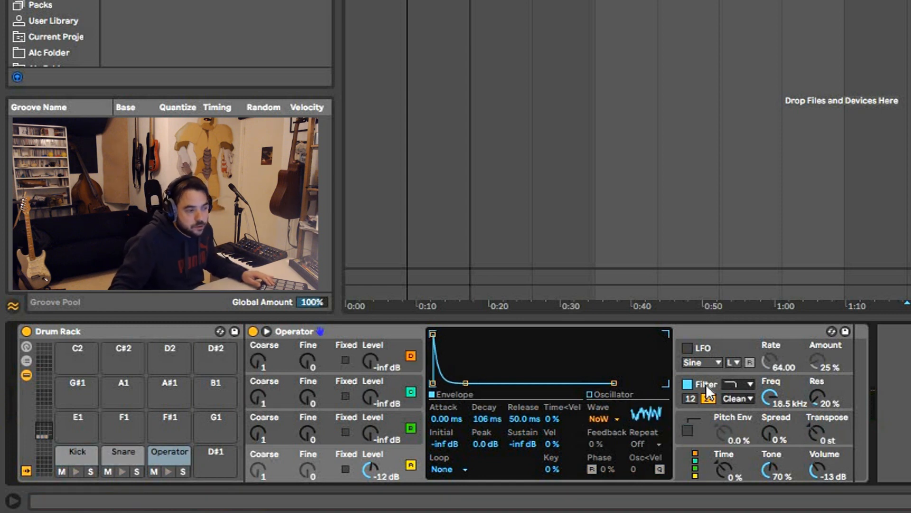
Change oscillator A's wave to Noise Looped and raise its Coarse to 25
left_click(616, 421)
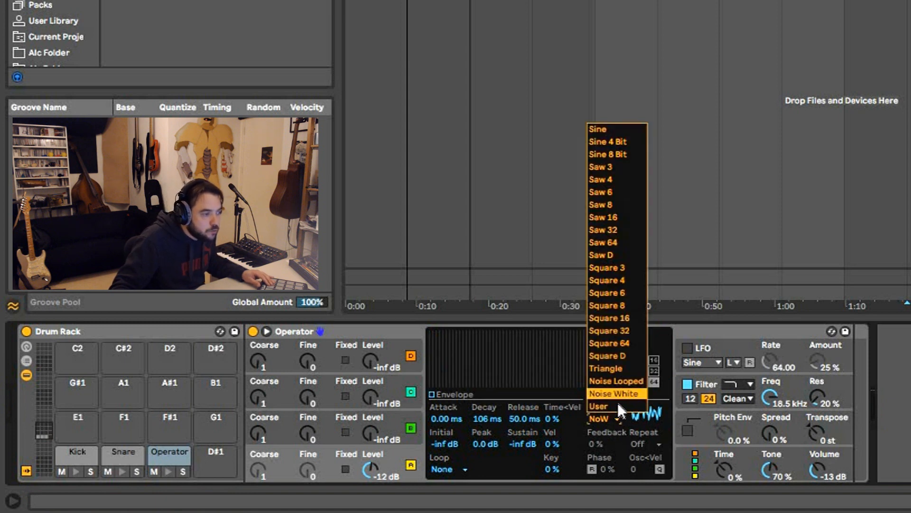
left_click(631, 380)
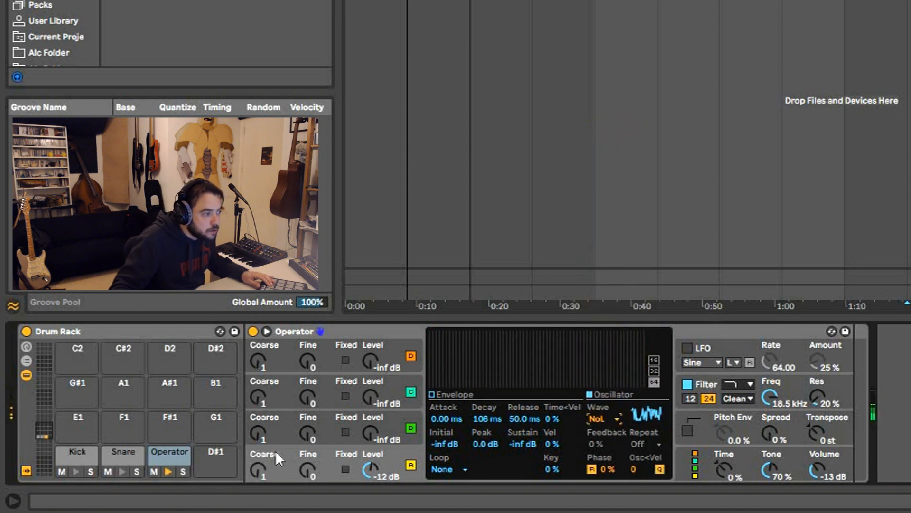
left_click_drag(257, 470, 256, 440)
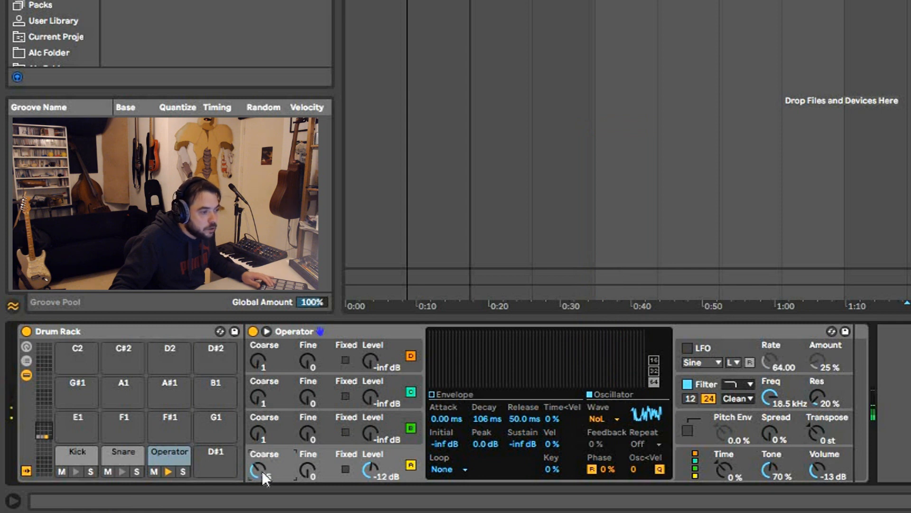
Set the filter to a 12 dB high-pass with its frequency at 1.77 kHz
left_click(749, 384)
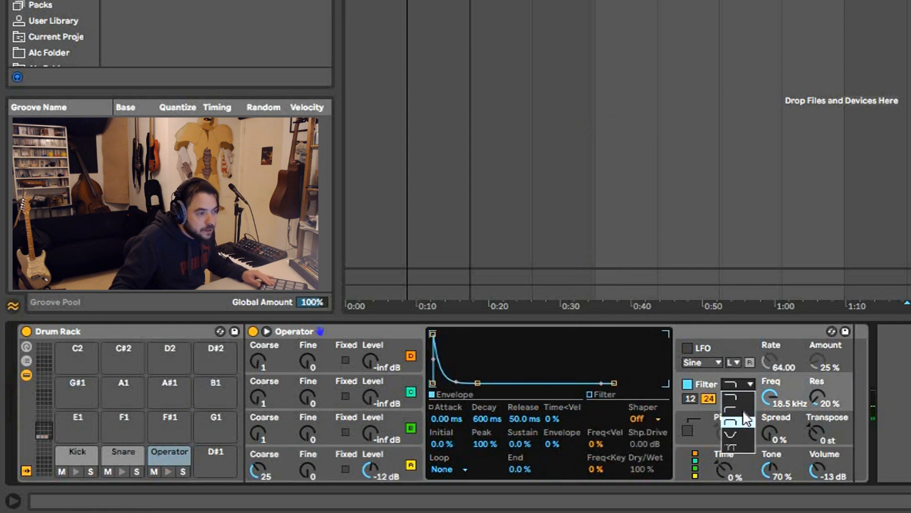
left_click(743, 411)
left_click_drag(770, 396, 770, 432)
left_click(689, 399)
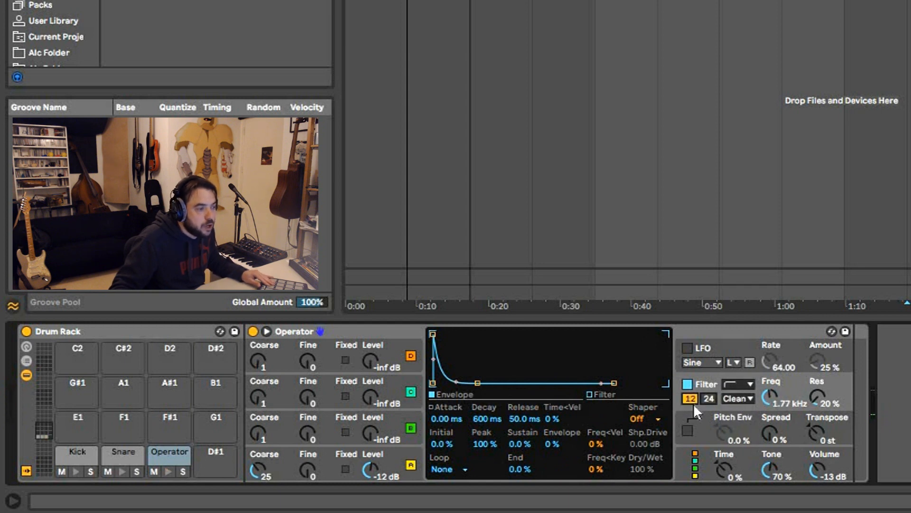
left_click_drag(765, 397, 765, 408)
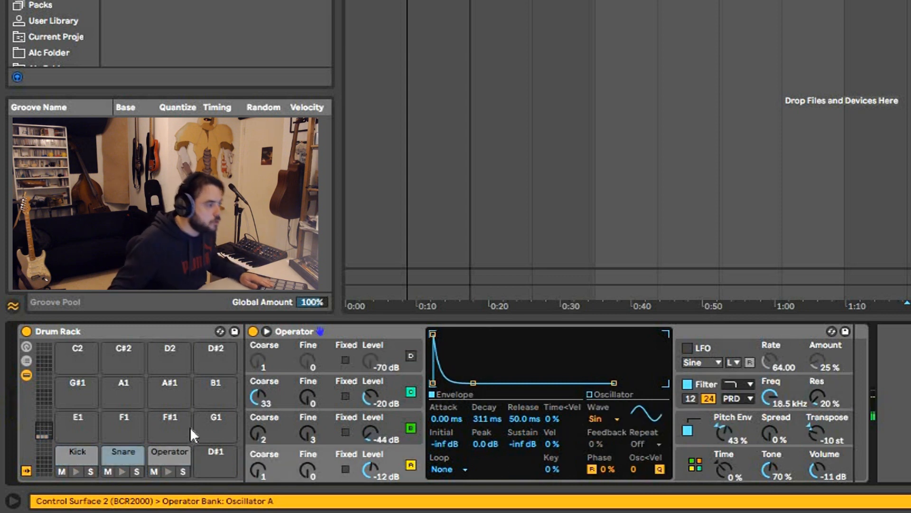
Rename the D1 pad HiHat, and copy it to D#1 as an open hi-hat with a 2.38 s decay and Coarse 20
left_click(172, 457)
key("ctrl+r")
type("HiHat")
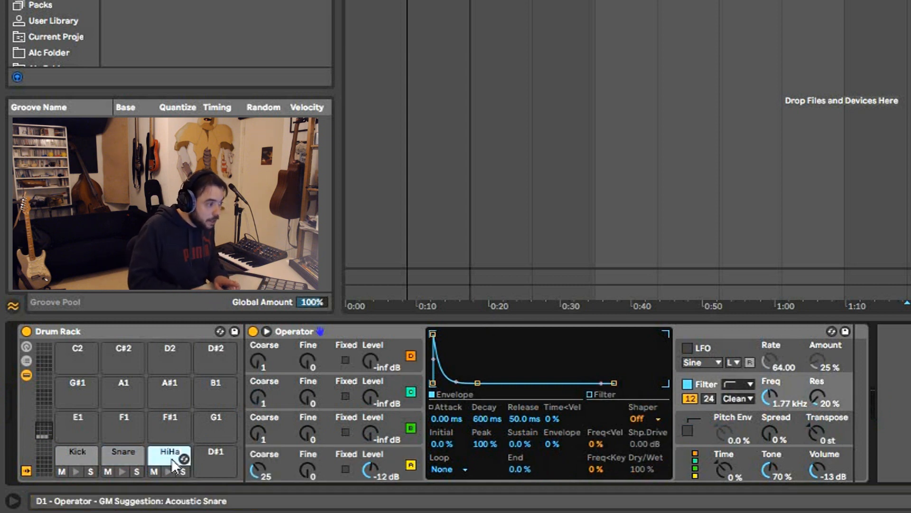
key("Return")
left_click_drag(192, 448, 258, 476)
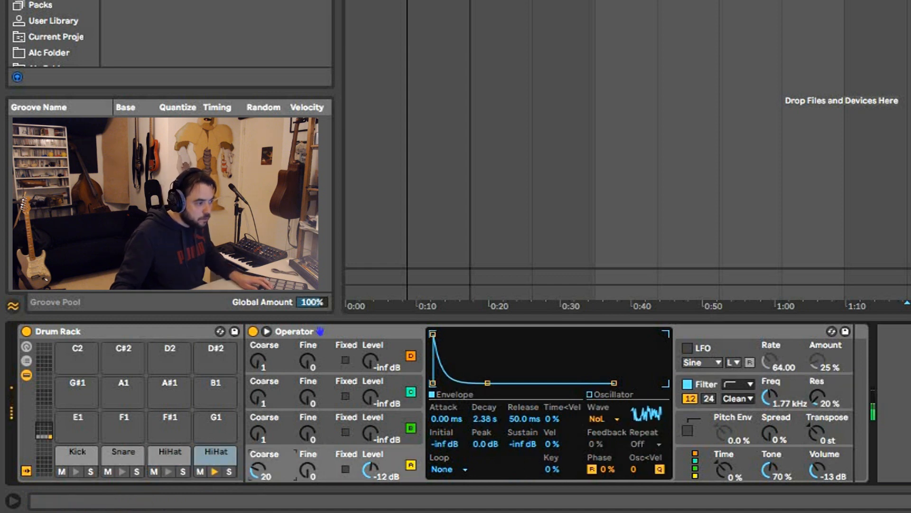
Show the Drum Rack's chain list with its input/output settings, and assign the HiHat and Open Hi Hat chains to choke group 1
left_click(27, 360)
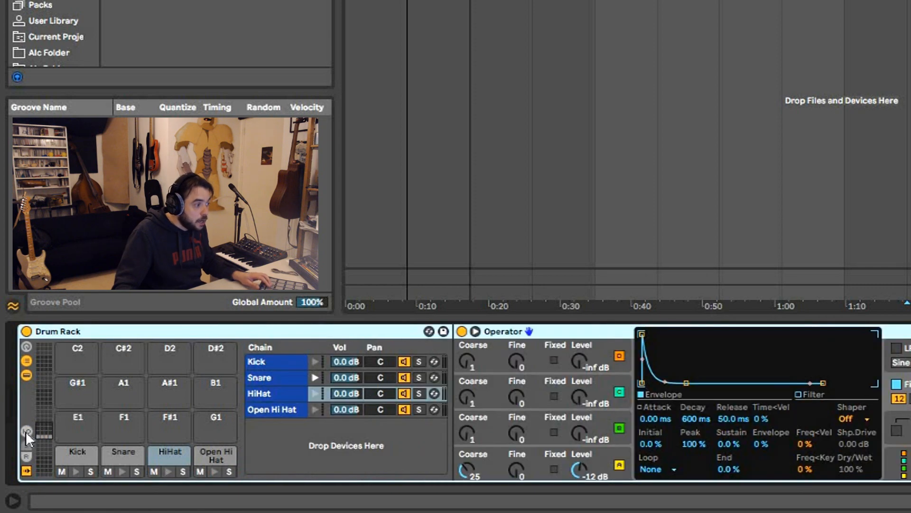
left_click(25, 431)
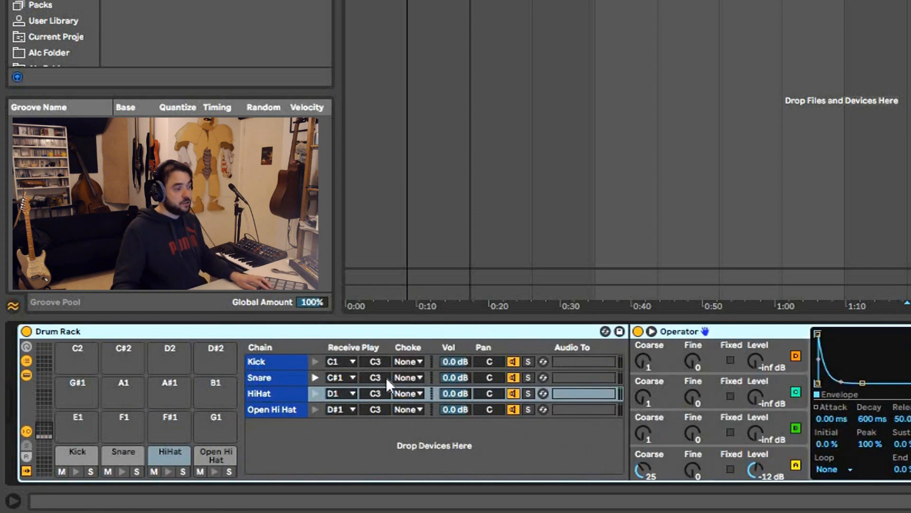
left_click(417, 392)
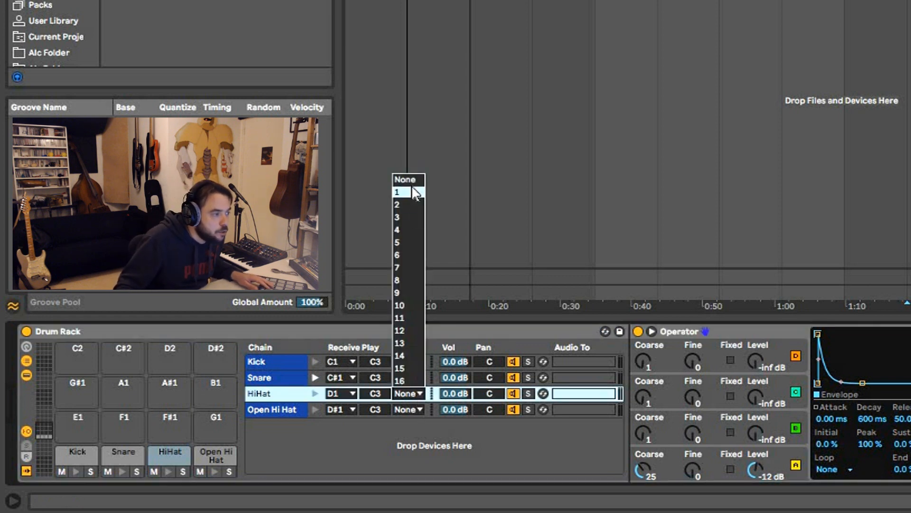
left_click(407, 196)
left_click(414, 411)
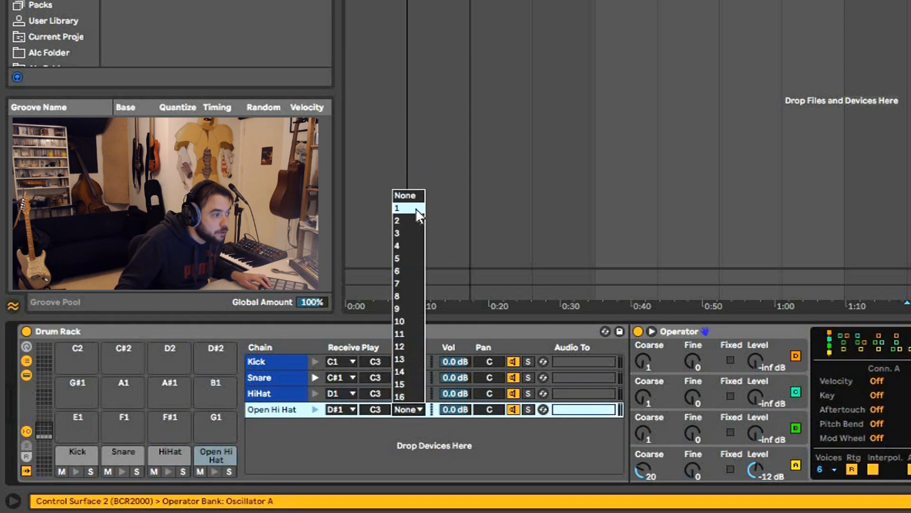
left_click(417, 209)
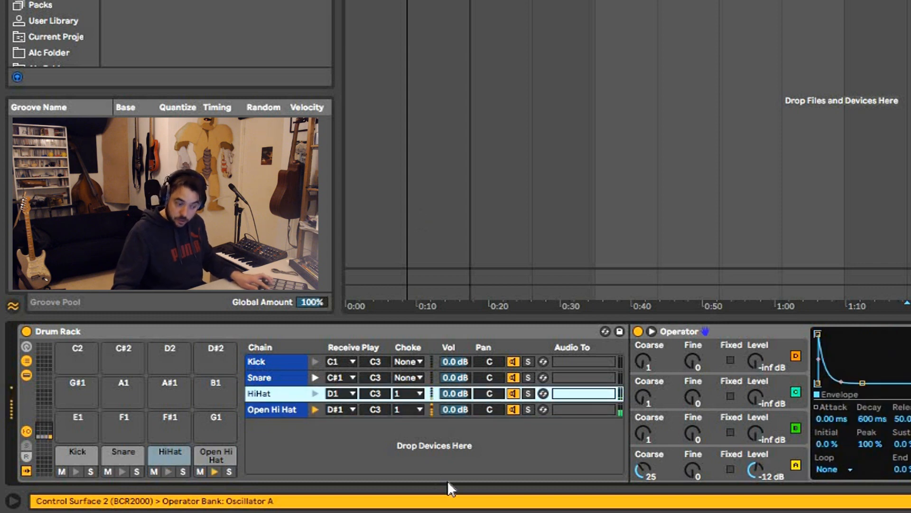
Load Operator onto the E1 pad, set oscillator A to Noise White, and lower the volume to -14 dB
left_click(64, 428)
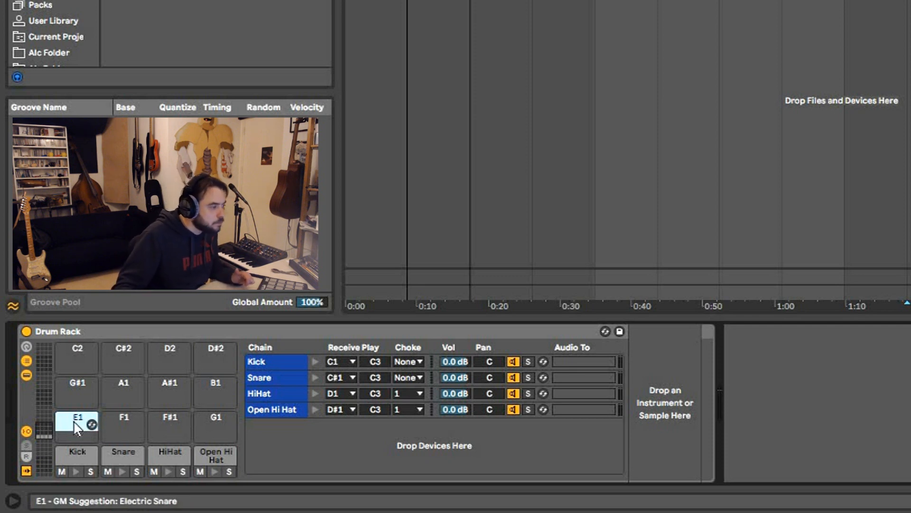
key("ctrl+f")
left_click_drag(190, 1, 86, 419)
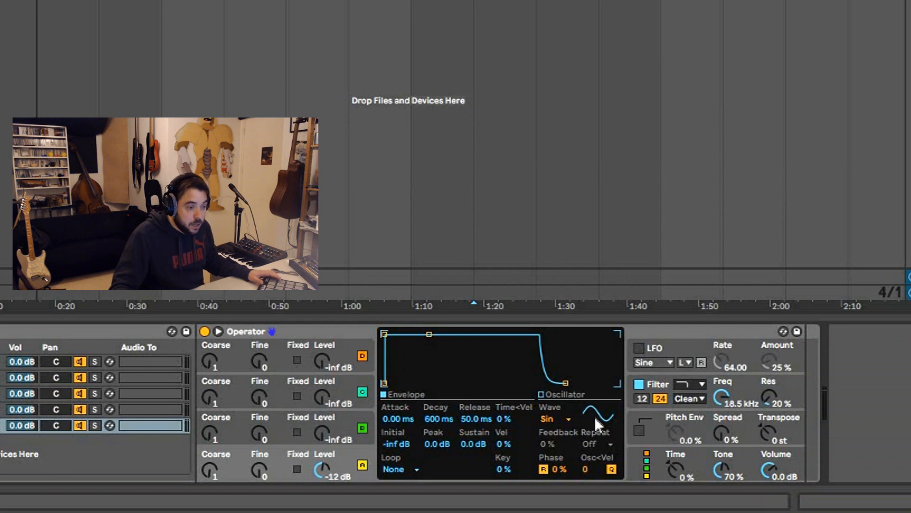
left_click(566, 415)
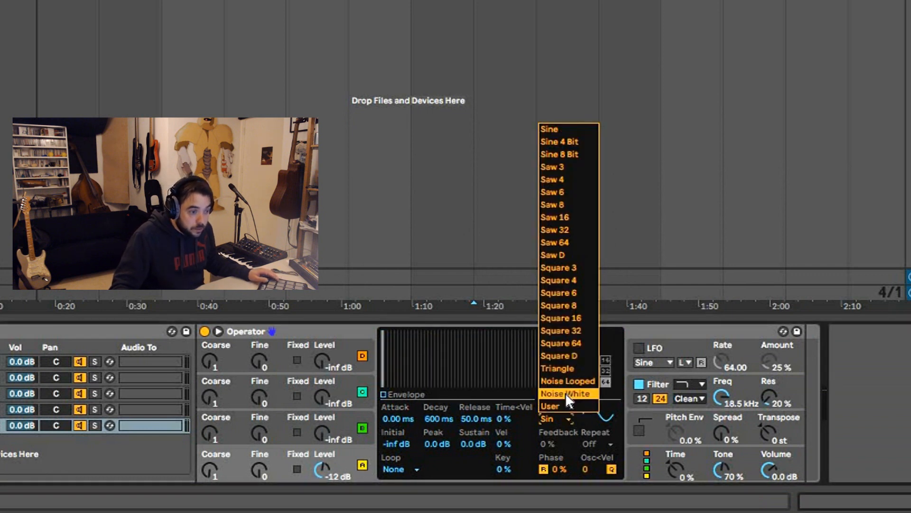
left_click(566, 393)
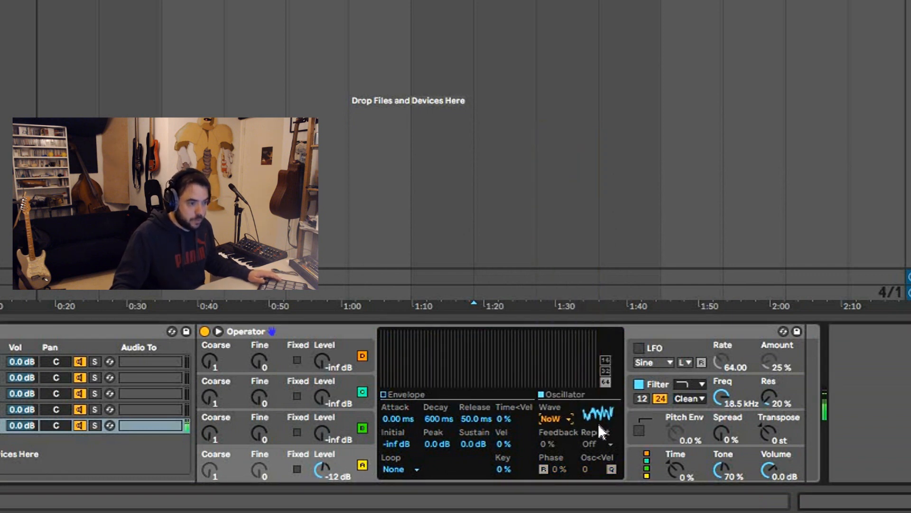
left_click_drag(792, 453, 792, 472)
Choose the algorithm with all four oscillators in parallel, and set levels of -13 dB for B, -16 dB for C and -11 dB for D
left_click(334, 455)
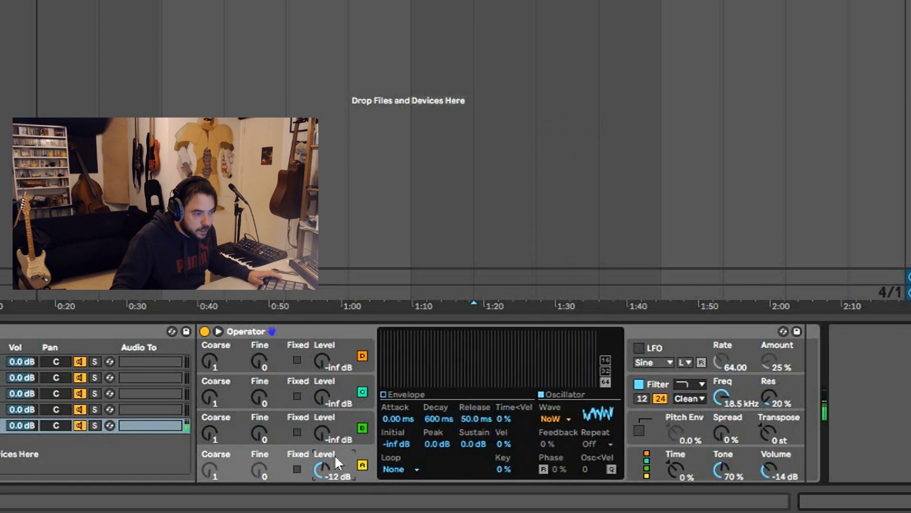
left_click(346, 433)
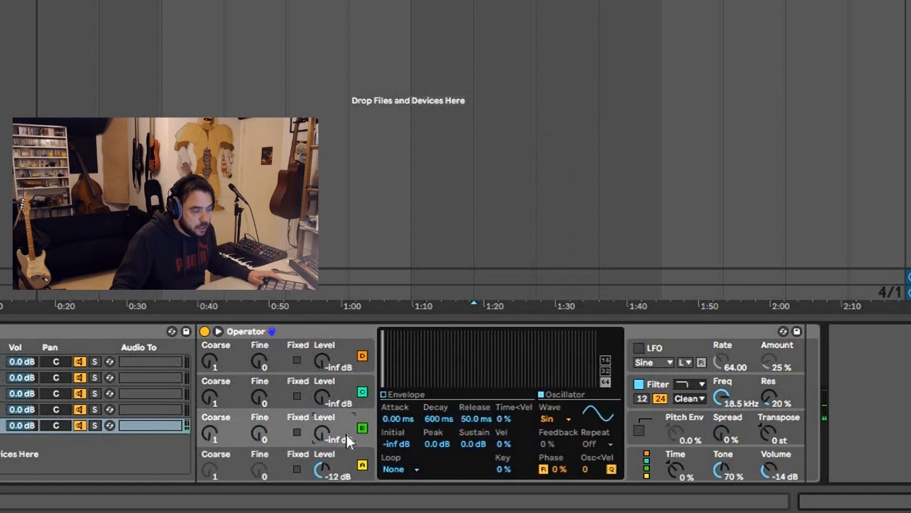
left_click(644, 469)
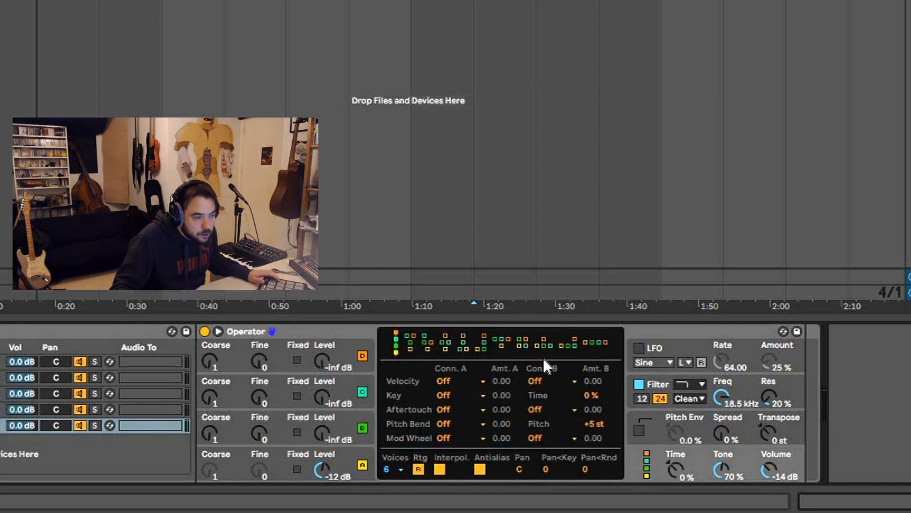
left_click(602, 343)
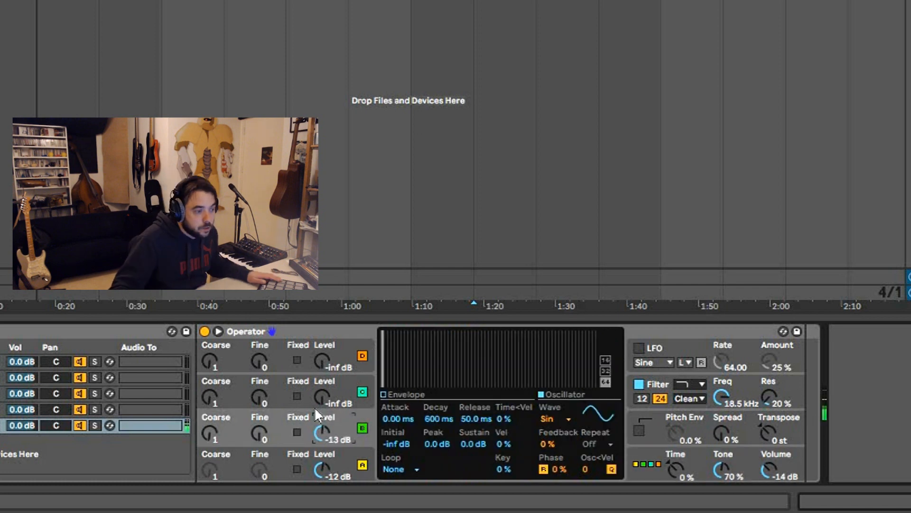
left_click_drag(322, 390, 324, 339)
Set the wave of oscillators B and C to Noise White
left_click(346, 424)
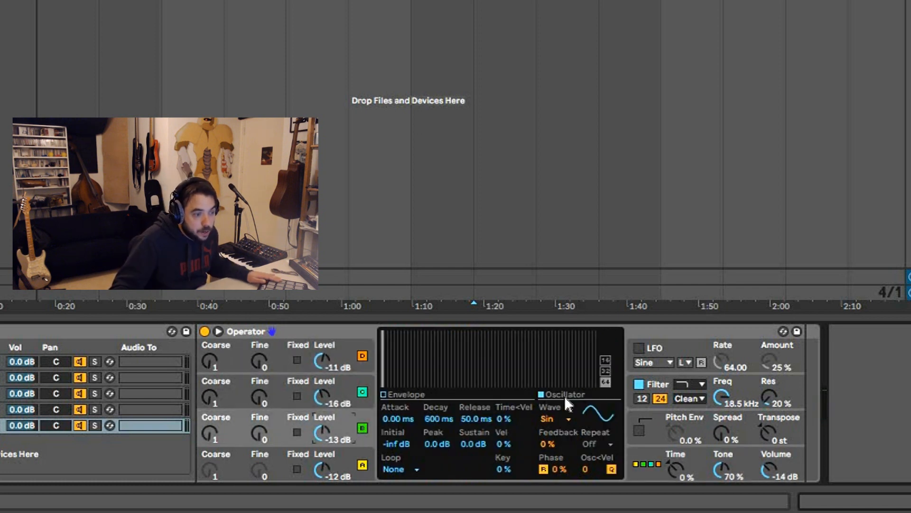
left_click(566, 418)
left_click(573, 392)
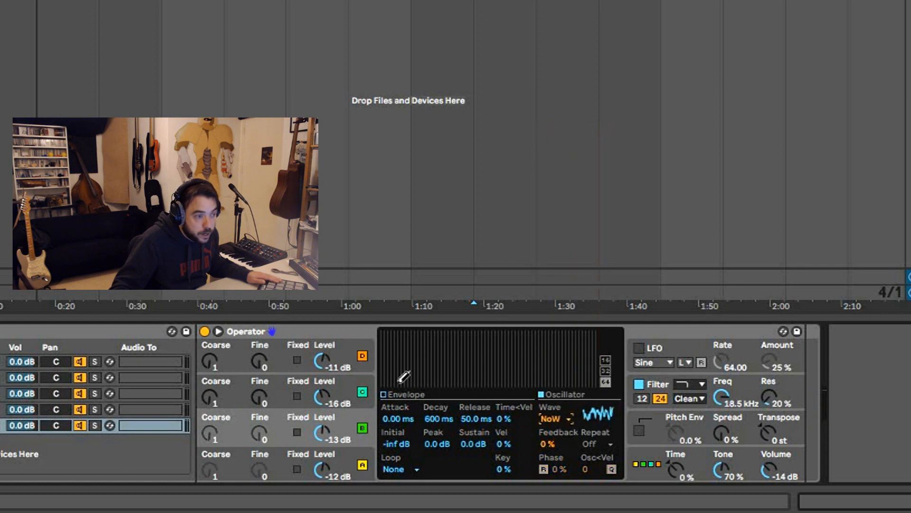
left_click(346, 391)
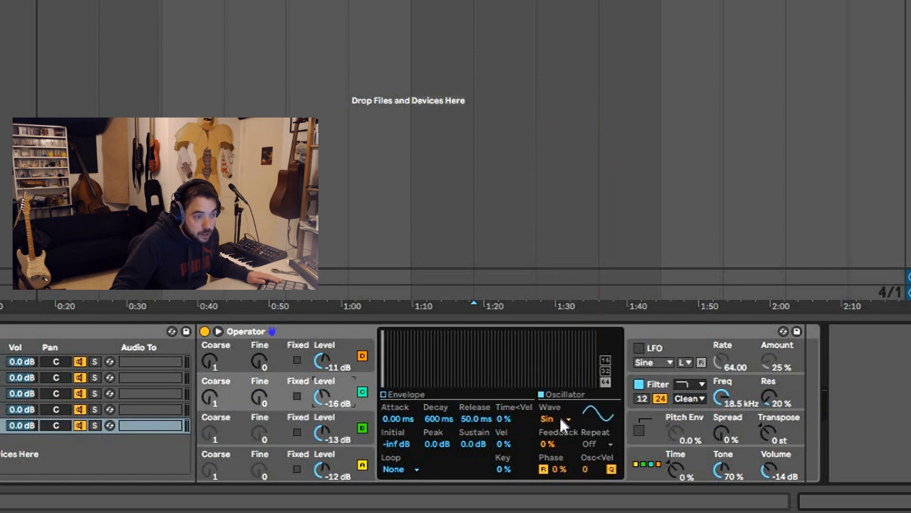
left_click(560, 418)
left_click(571, 392)
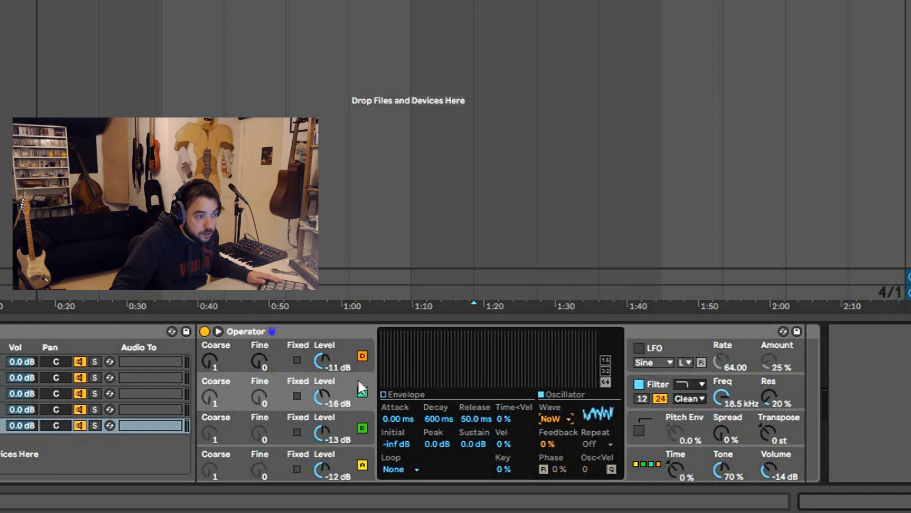
Set oscillator D's wave to Noise White
left_click(354, 368)
left_click(564, 417)
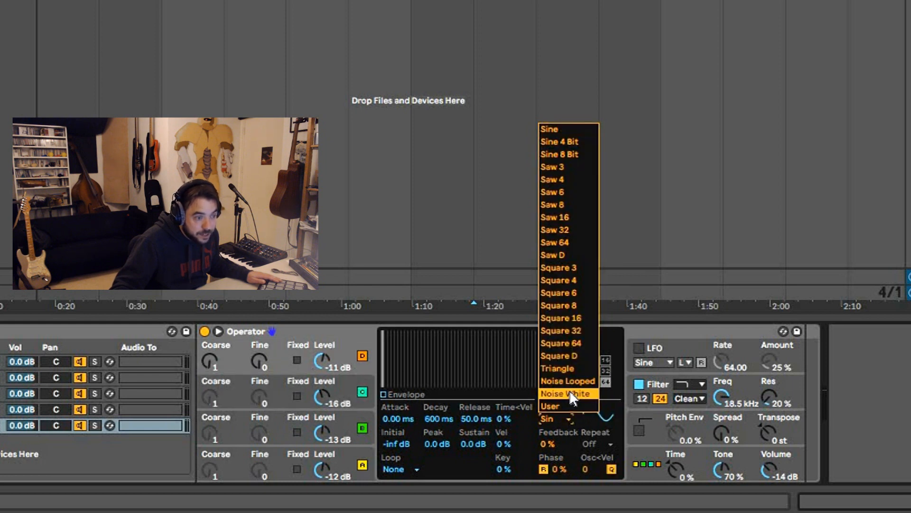
left_click(570, 391)
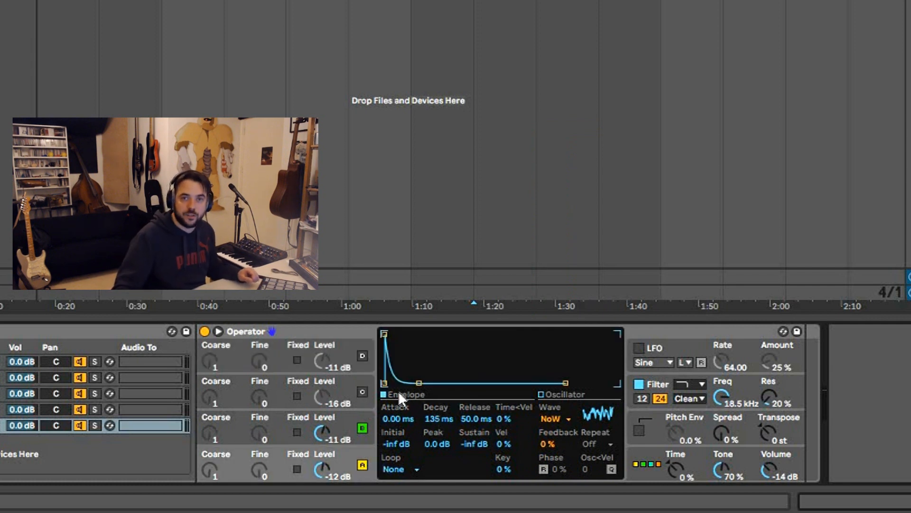
Compare the sound without and with oscillator B, and set its envelope attack to 17.7 ms
left_click(362, 428)
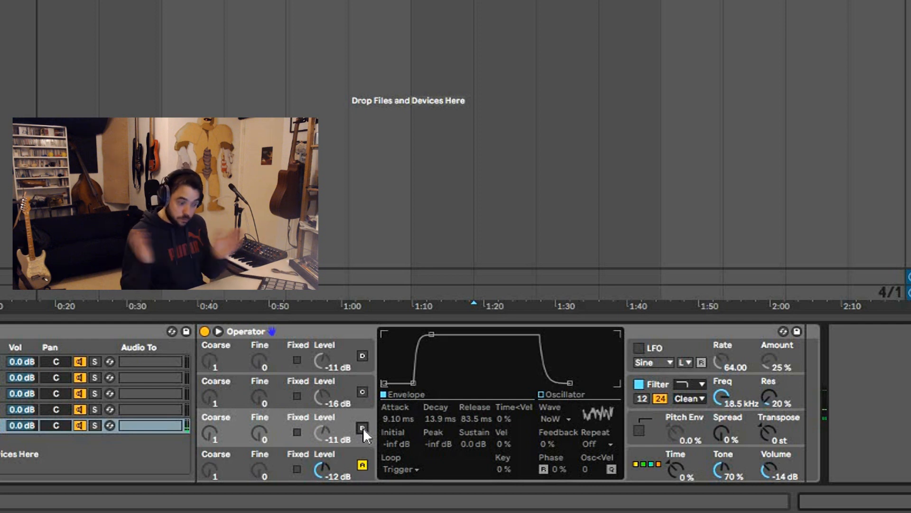
left_click(363, 428)
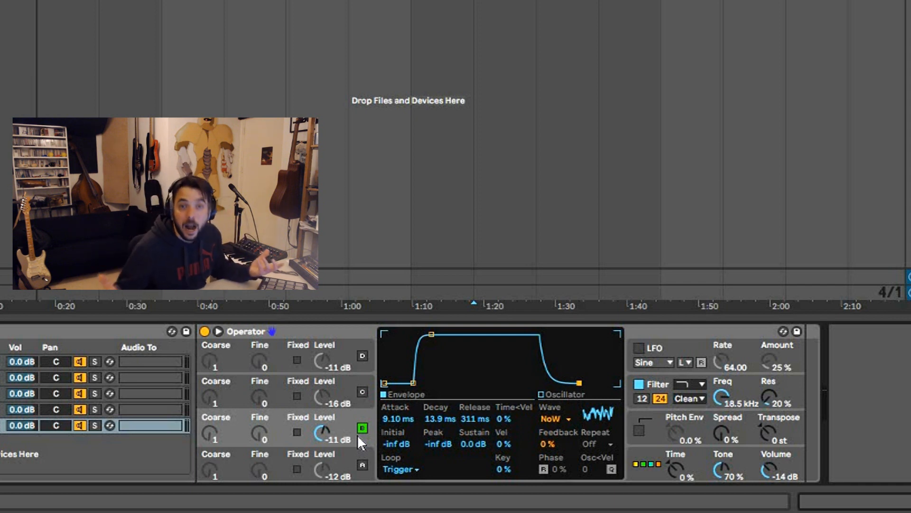
left_click_drag(413, 383, 417, 383)
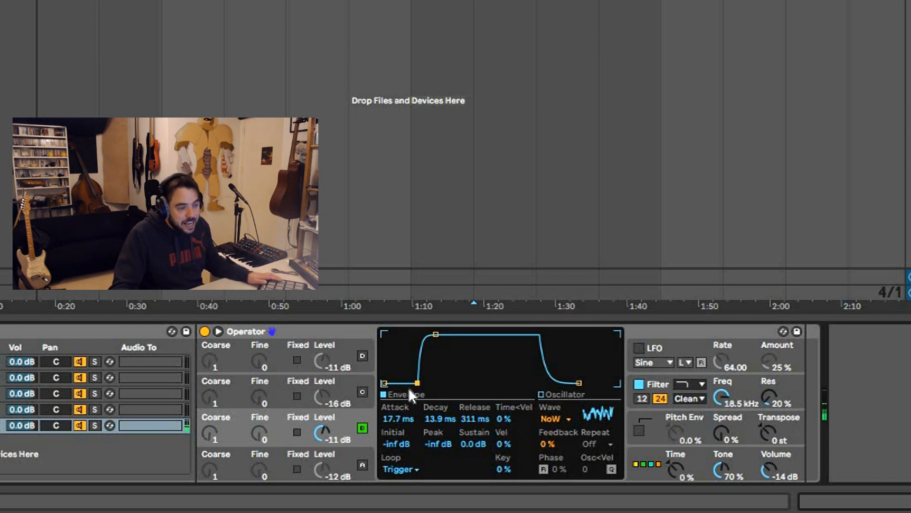
left_click_drag(417, 383, 417, 383)
Try loop mode None on oscillator B's envelope, return it to Trigger, and set the release to 217 ms and decay to 7.64 ms
left_click(411, 466)
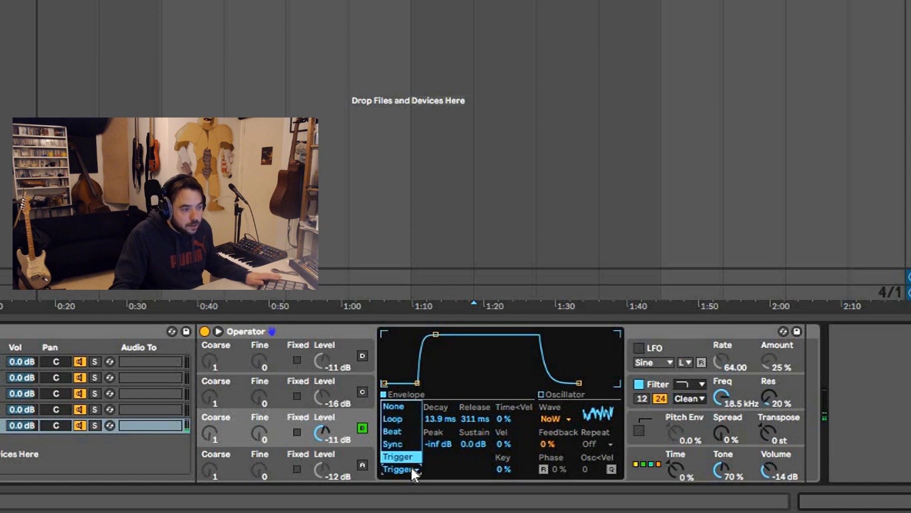
left_click(405, 402)
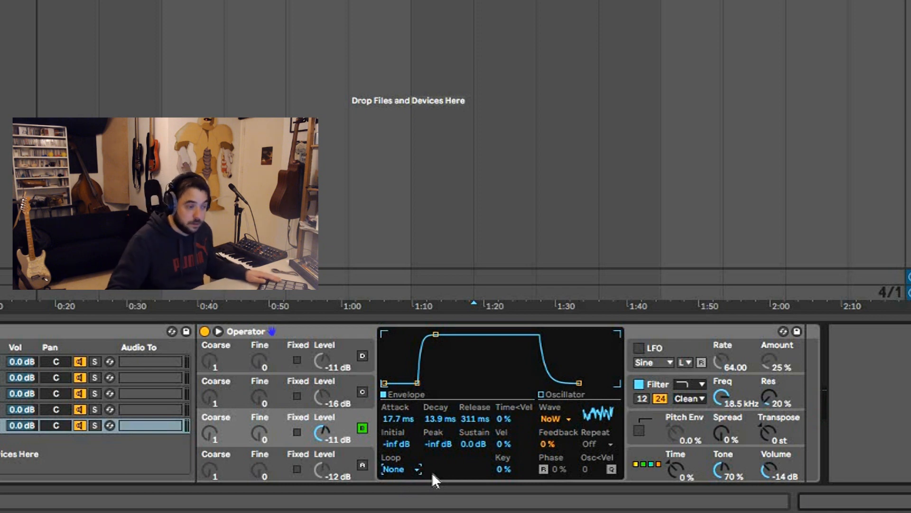
left_click(412, 472)
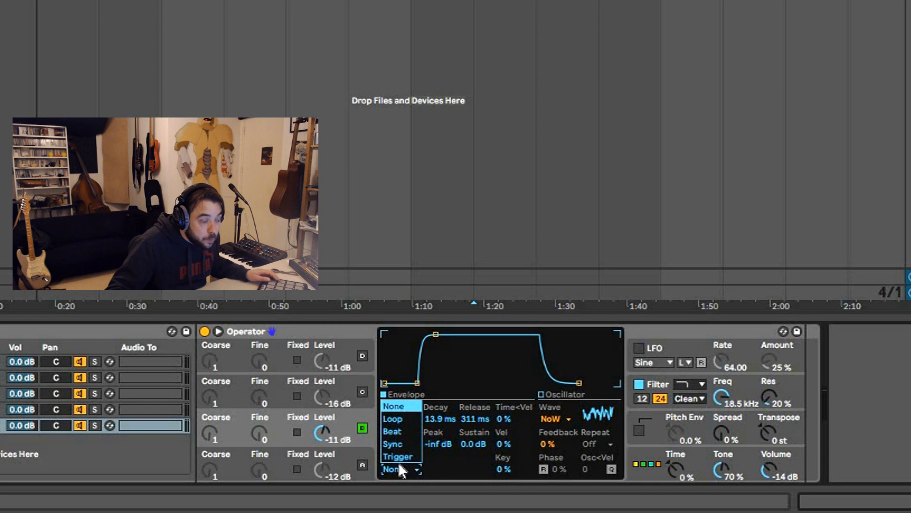
left_click(400, 458)
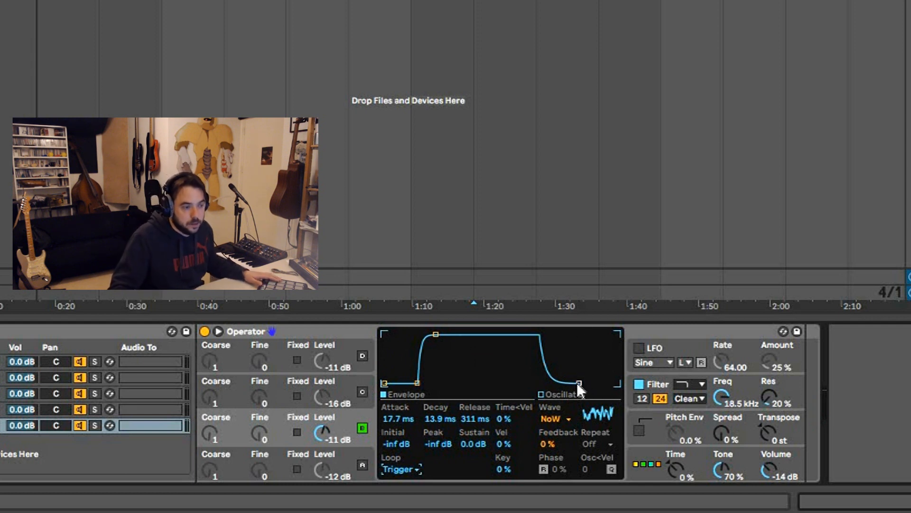
mouse_move(579, 383)
left_mouse_down()
mouse_move(594, 383)
mouse_move(577, 383)
left_mouse_up()
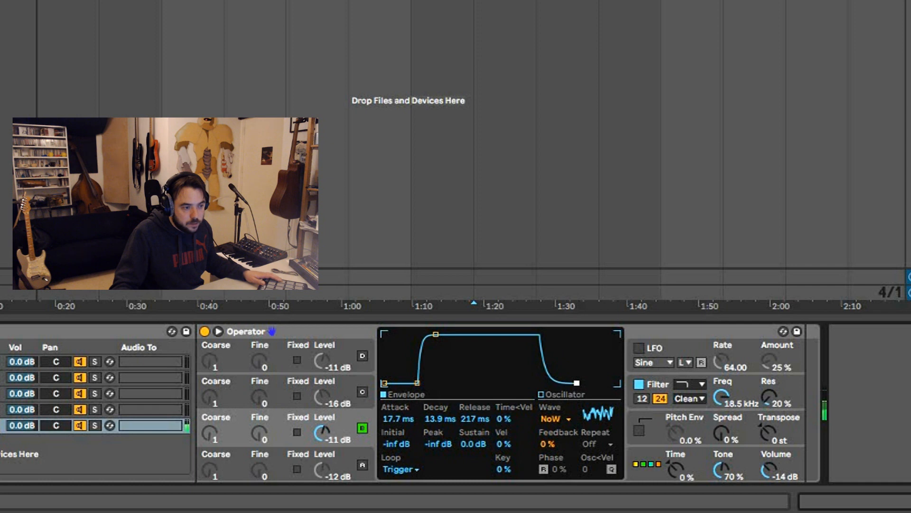
mouse_move(436, 334)
left_mouse_down()
mouse_move(418, 334)
mouse_move(432, 335)
left_mouse_up()
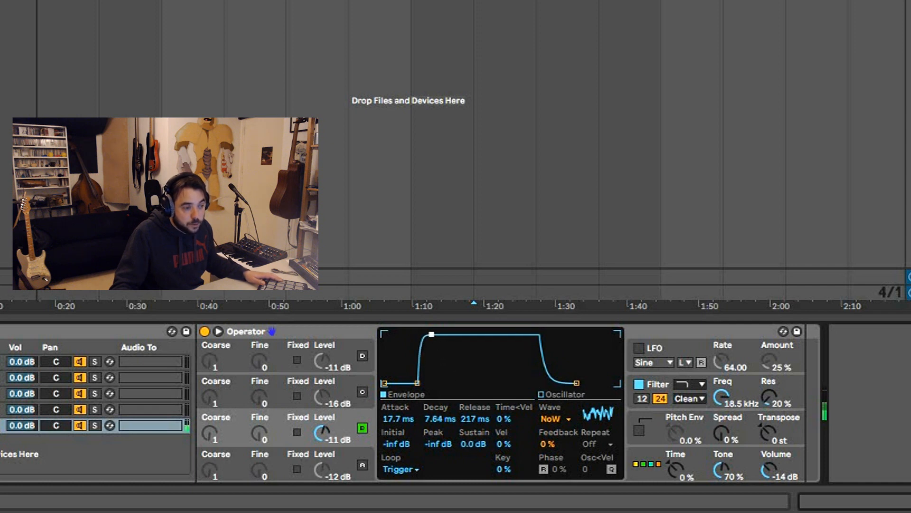
Give oscillator C's envelope Trigger looping, 39.2 ms attack, 8.61 ms decay and 22.4 ms release, and set oscillator B's level to -14 dB
left_click(350, 358)
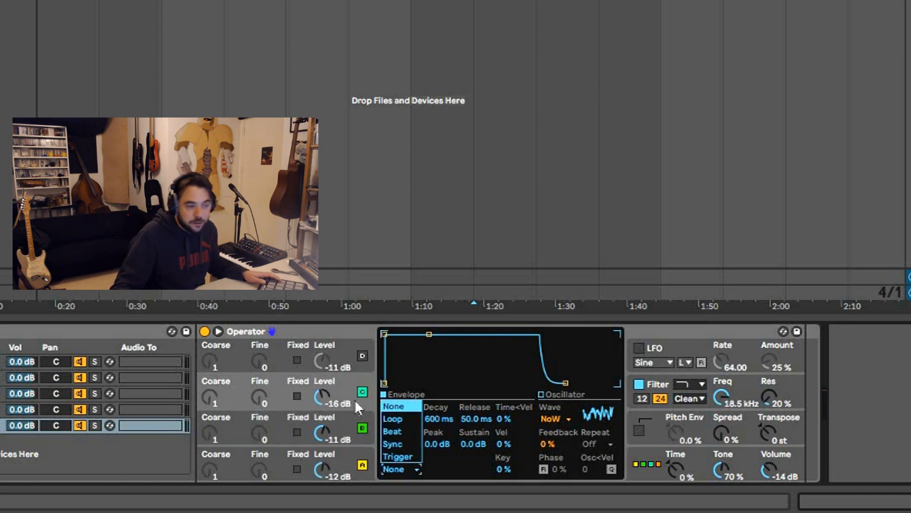
left_click(406, 456)
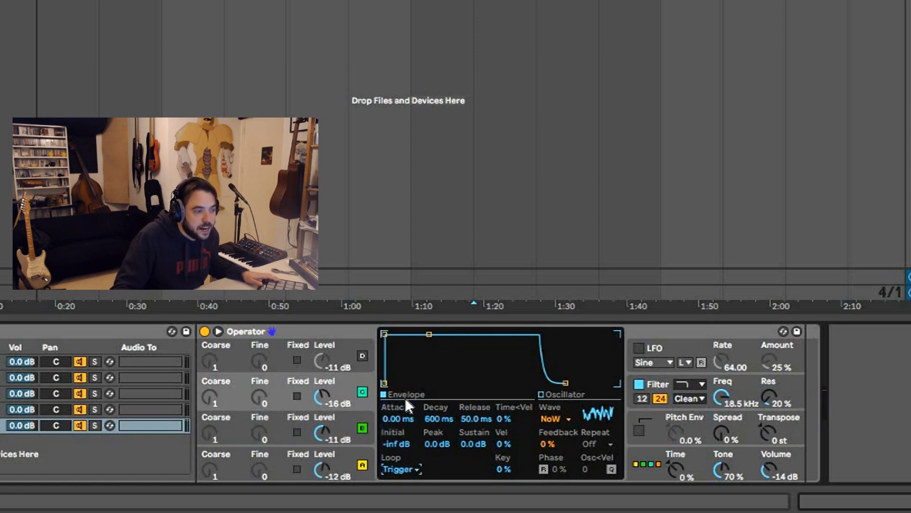
left_click_drag(386, 337, 415, 383)
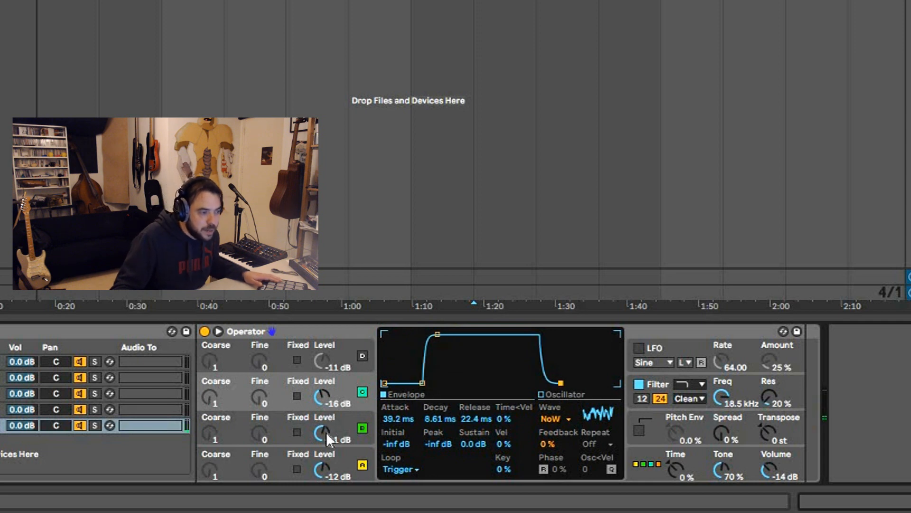
mouse_move(326, 432)
left_mouse_down()
mouse_move(326, 446)
mouse_move(326, 429)
left_mouse_up()
Copy oscillator C to oscillator D, set D's envelope attack to 58.3 ms and lengthen its release
right_click(496, 350)
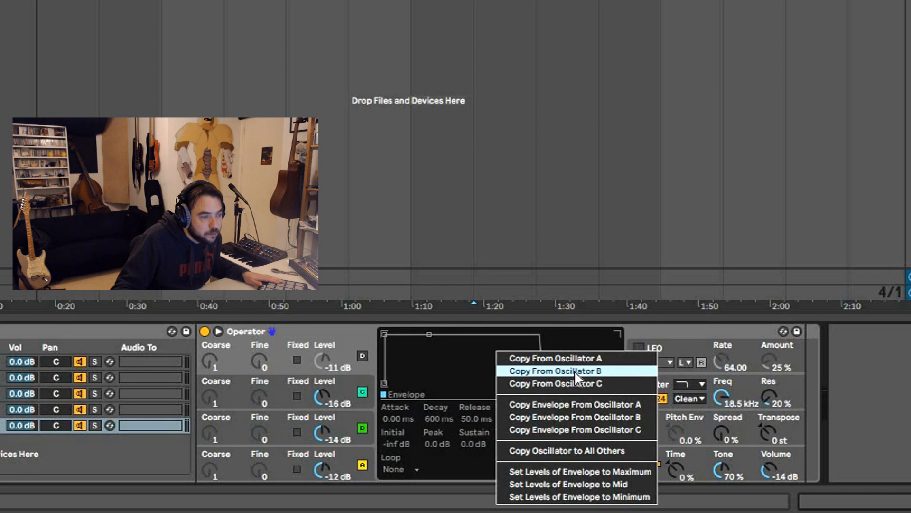
left_click(569, 383)
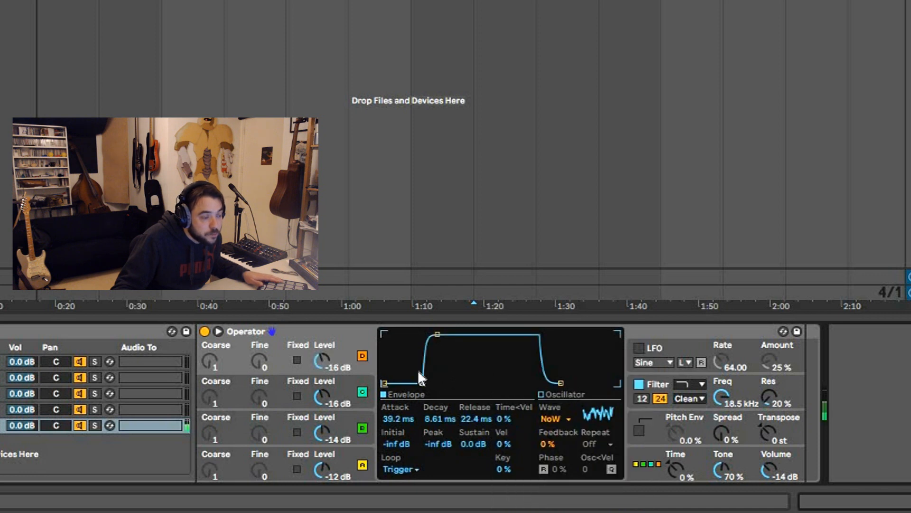
mouse_move(420, 374)
left_mouse_down()
mouse_move(434, 382)
mouse_move(423, 387)
left_mouse_up()
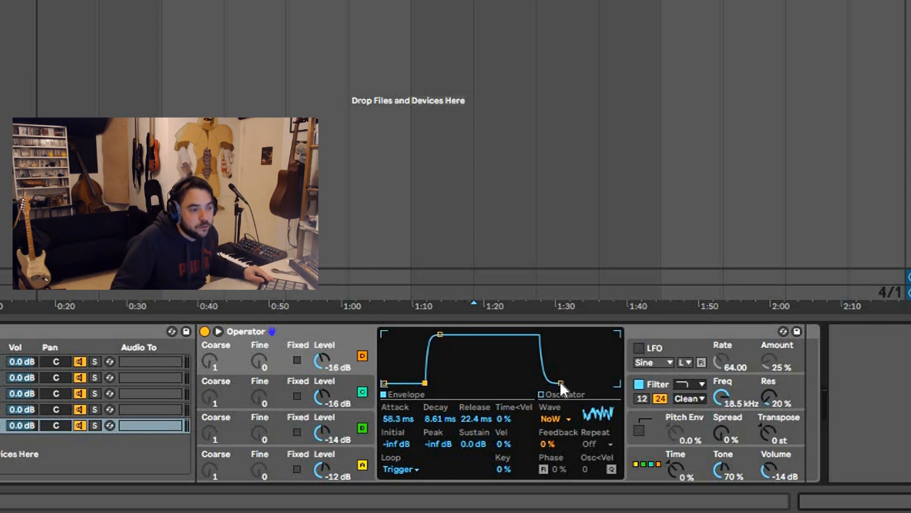
left_click_drag(561, 383, 575, 383)
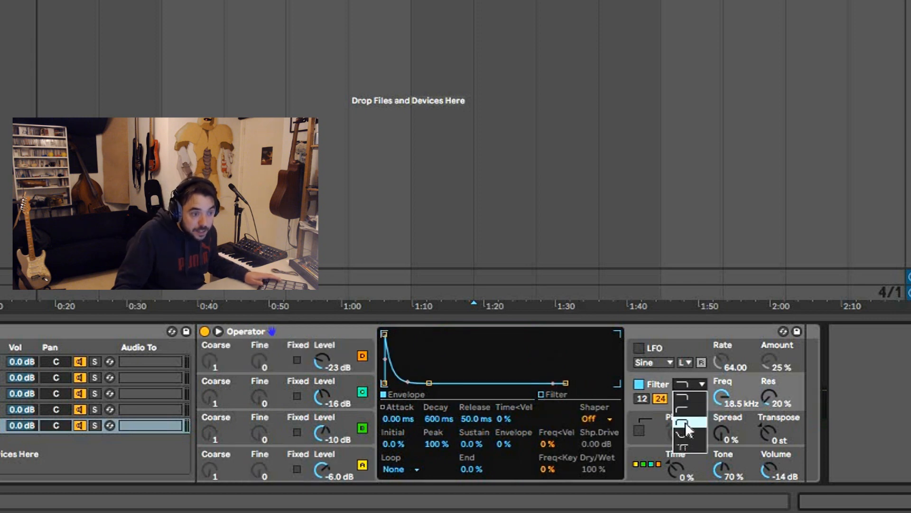
Set the filter to band-pass with the OSR circuit at 1.51 kHz, comparing the 12 and 24 dB slopes and choosing 12 dB
left_click(688, 417)
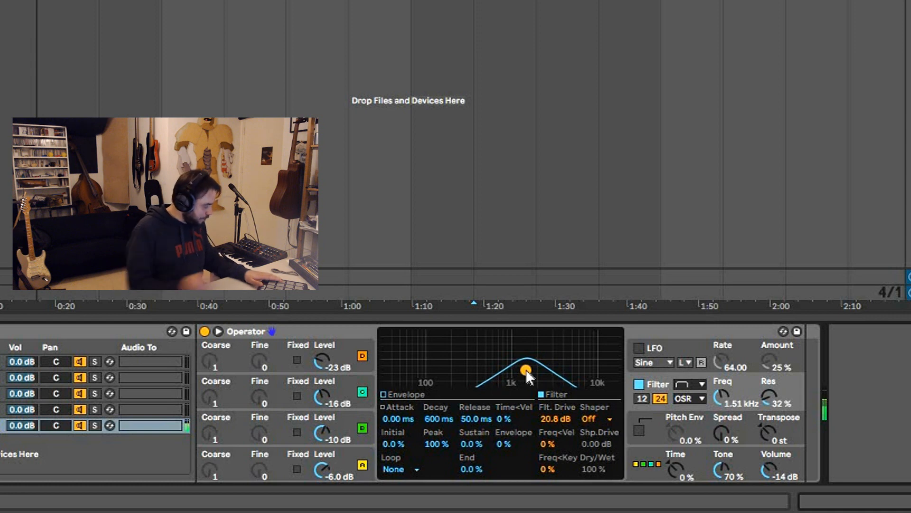
left_click(644, 399)
left_click(660, 398)
left_click(643, 398)
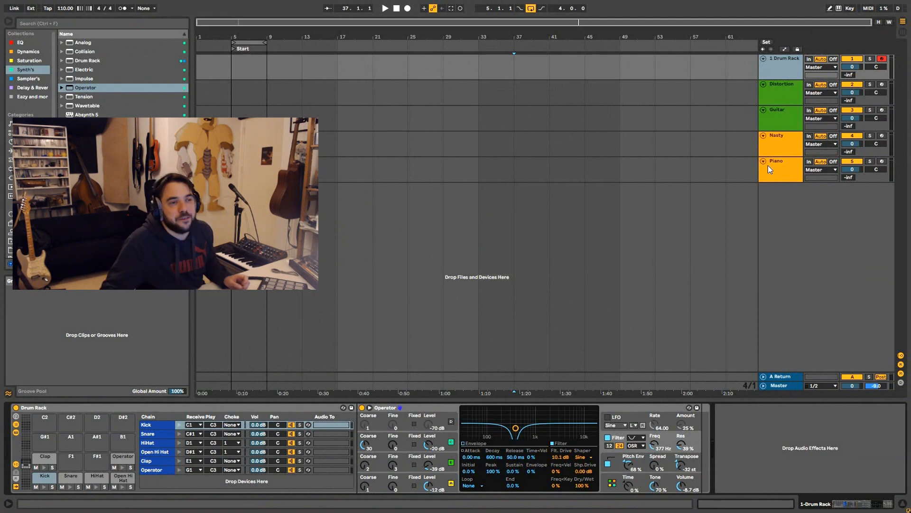
Create a MIDI clip from bar 5 to bar 9 on the Drum Rack track and start playback
left_click(784, 74)
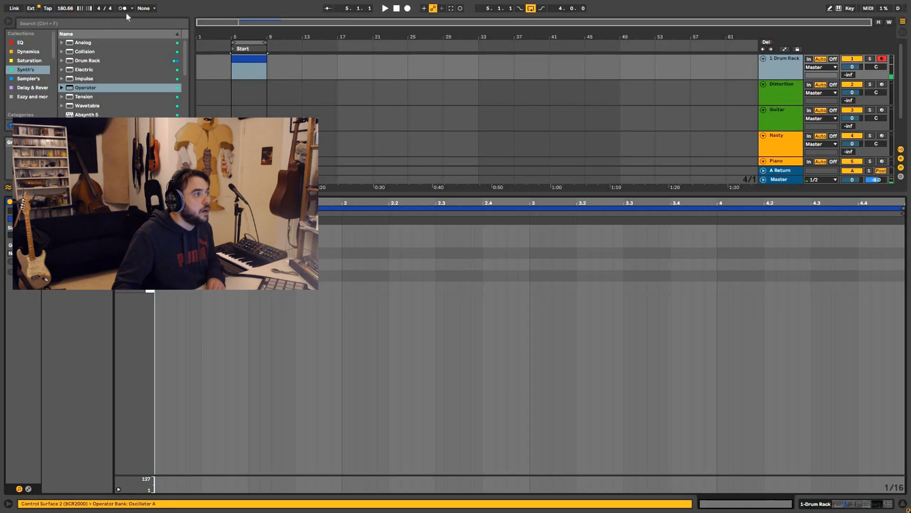
key("space")
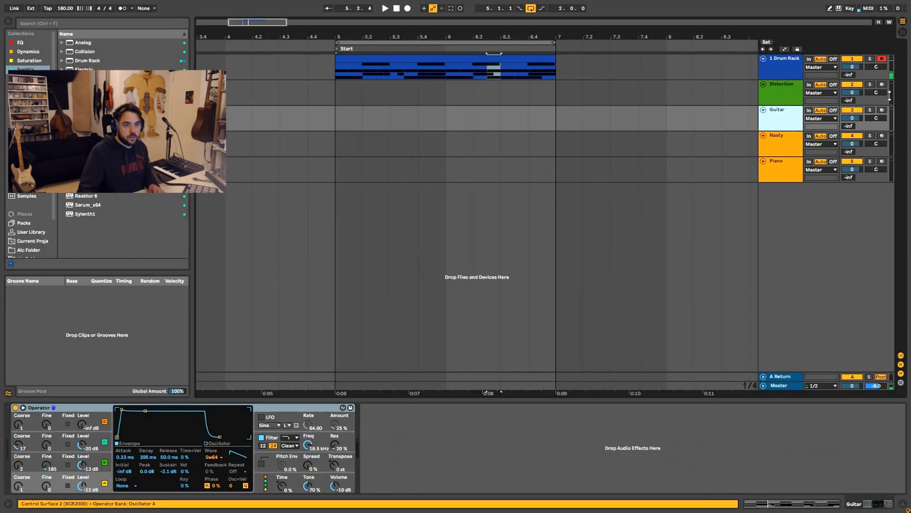
Record a MIDI part on the Distortion track from bar 5 to bar 13, and enable glide at 148 ms in its Operator
left_click(882, 112)
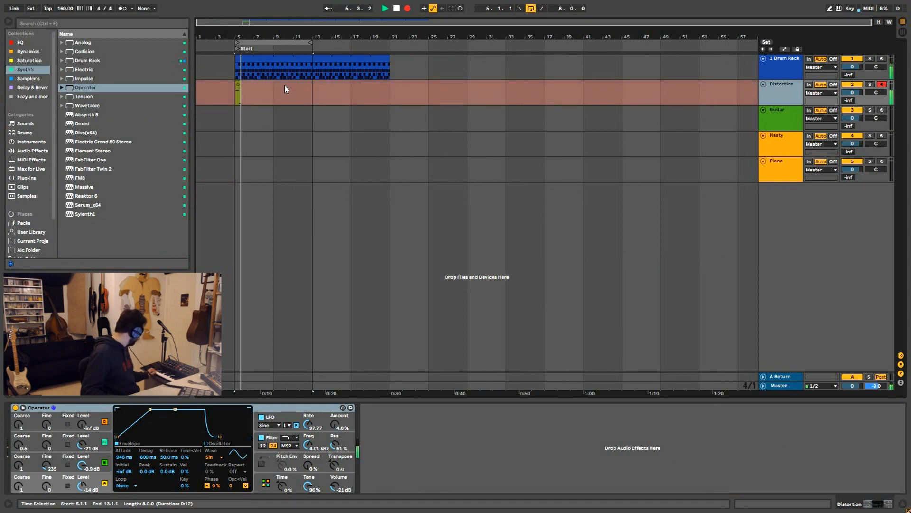
key("space")
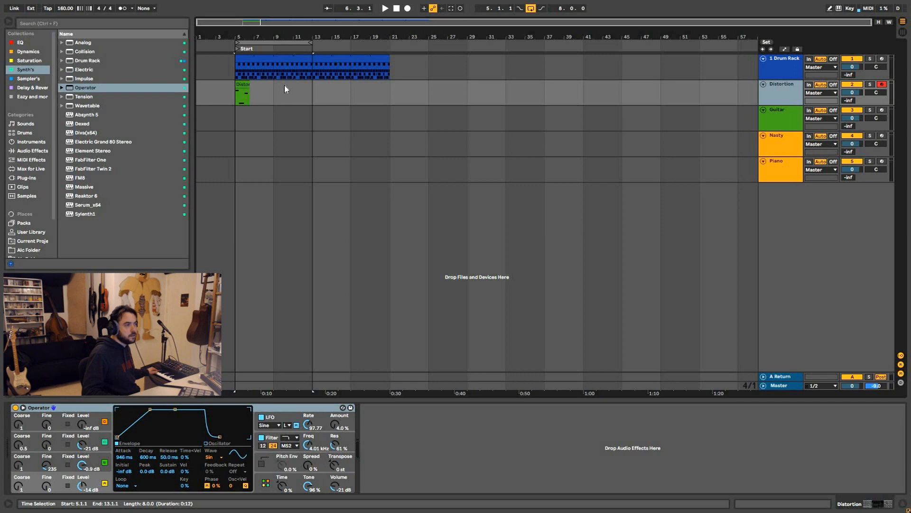
key("F9")
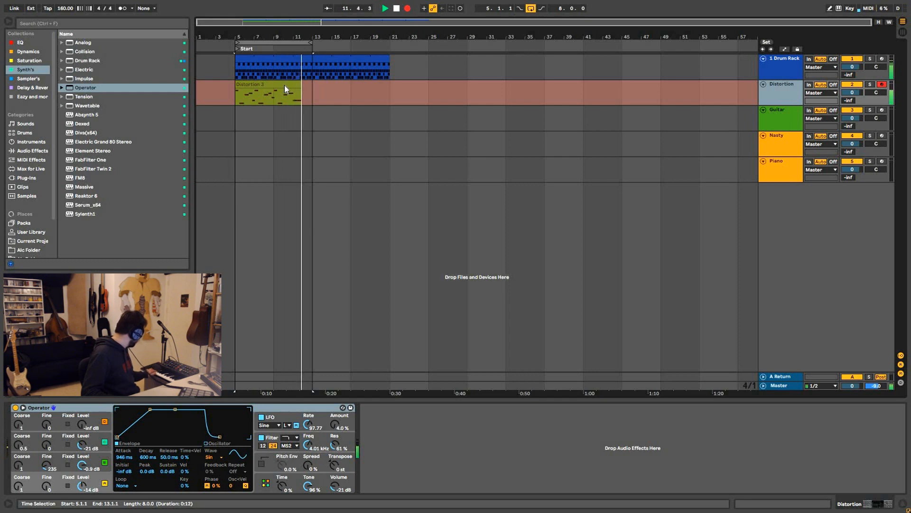
key("space")
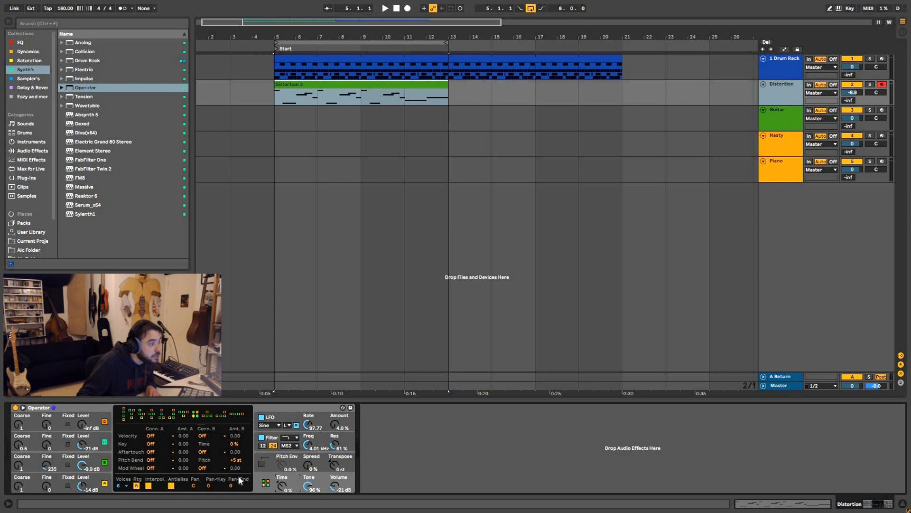
left_click(324, 468)
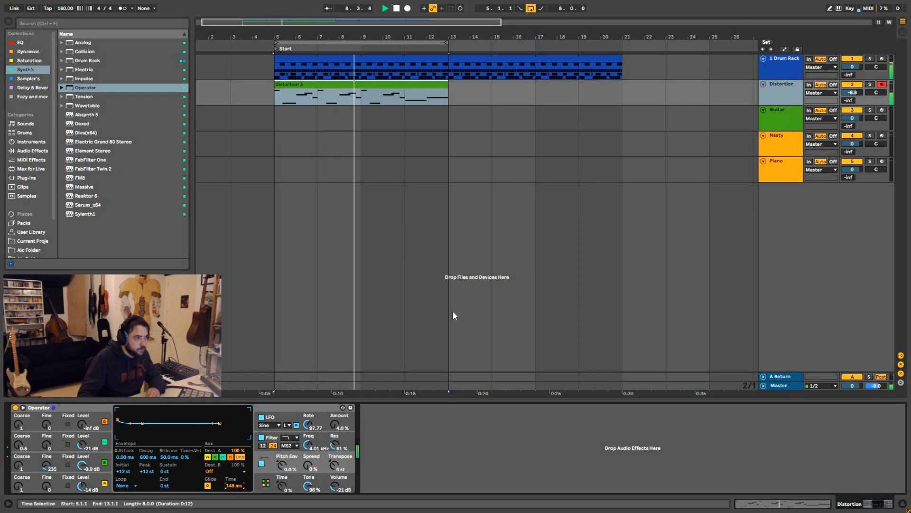
Arm the Guitar track and record a MIDI part on it from bar 5 to bar 13
left_click(803, 123)
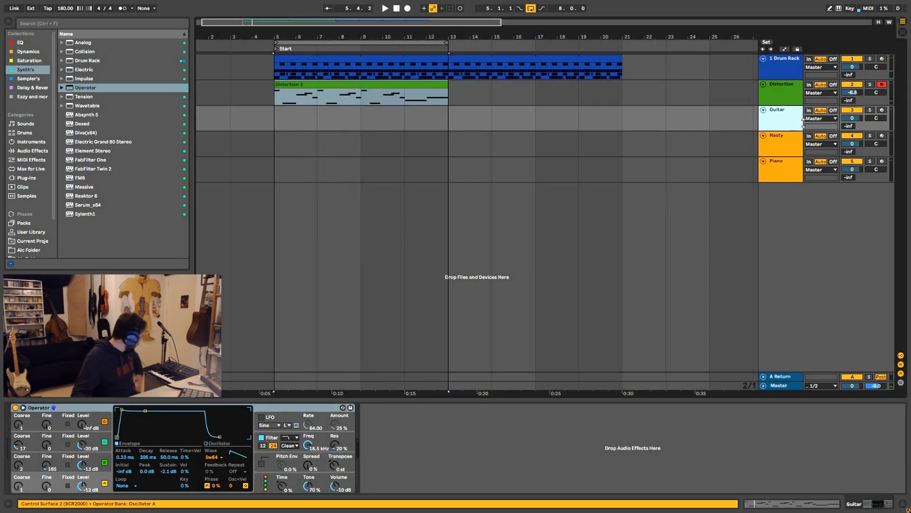
left_click(882, 110)
key("F9")
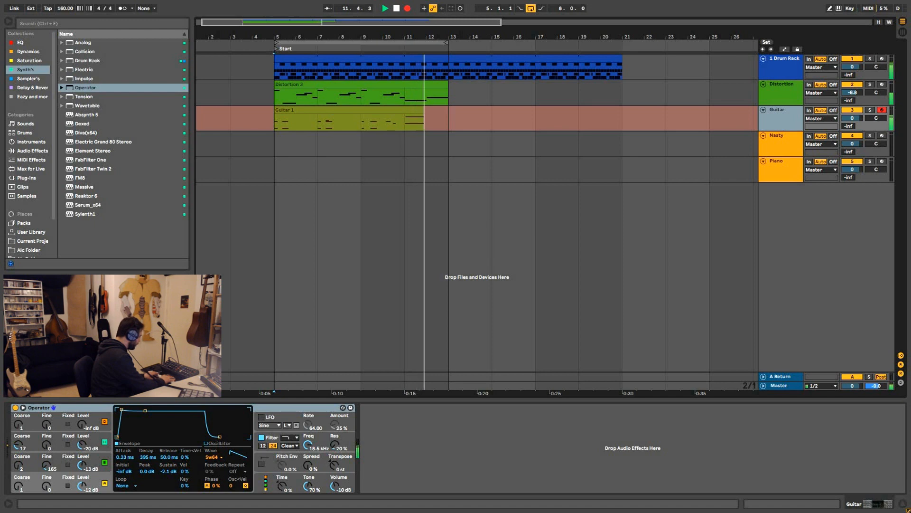
key("space")
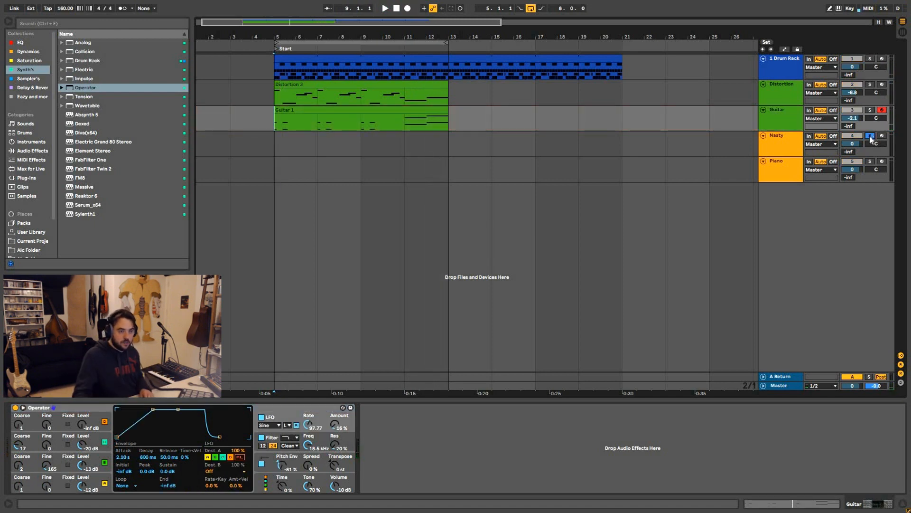
Arm the Nasty track and record a MIDI part on it starting at bar 5
left_click(882, 135)
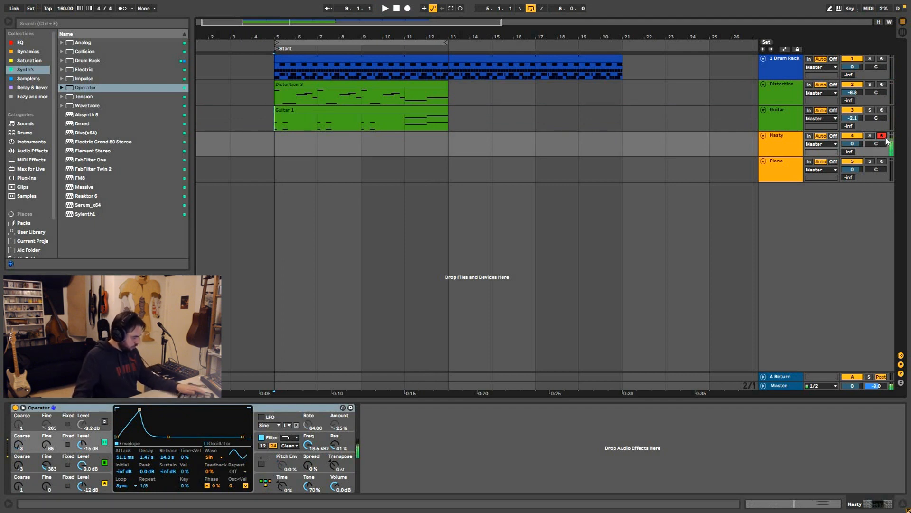
left_click(274, 149)
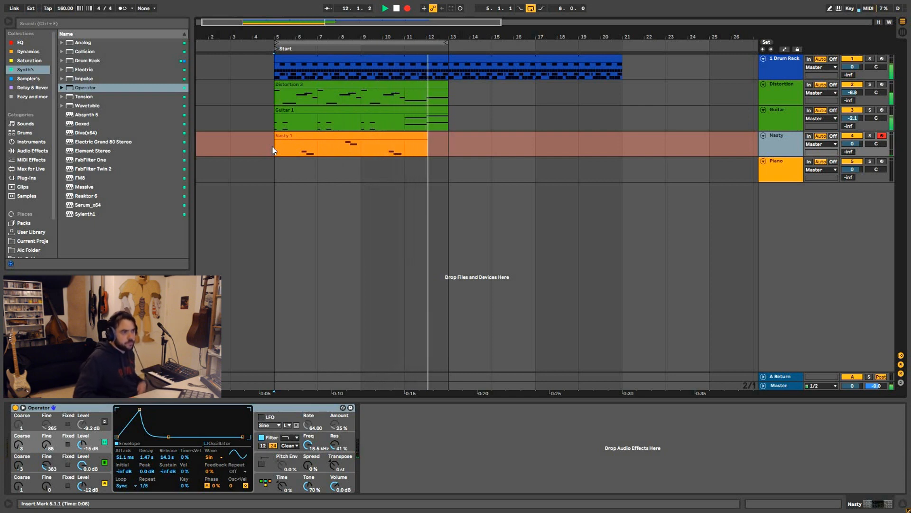
key("space")
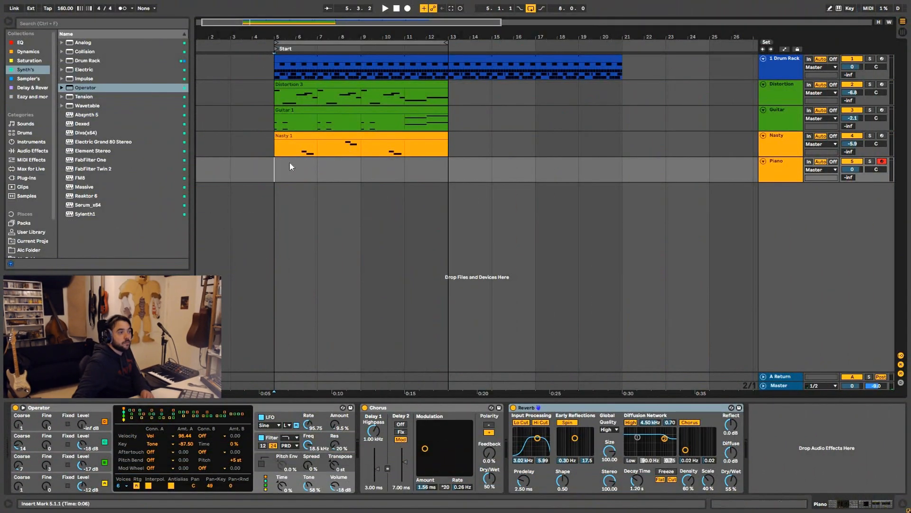
Capture the played piano part as a MIDI clip on the Piano track from bar 5, and select the Distortion track
left_click(290, 167)
left_click(451, 10)
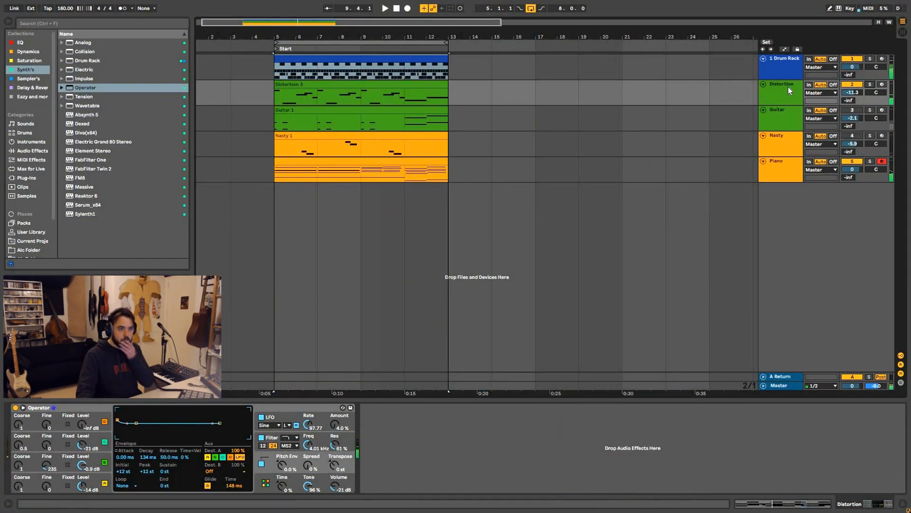
left_click(775, 92)
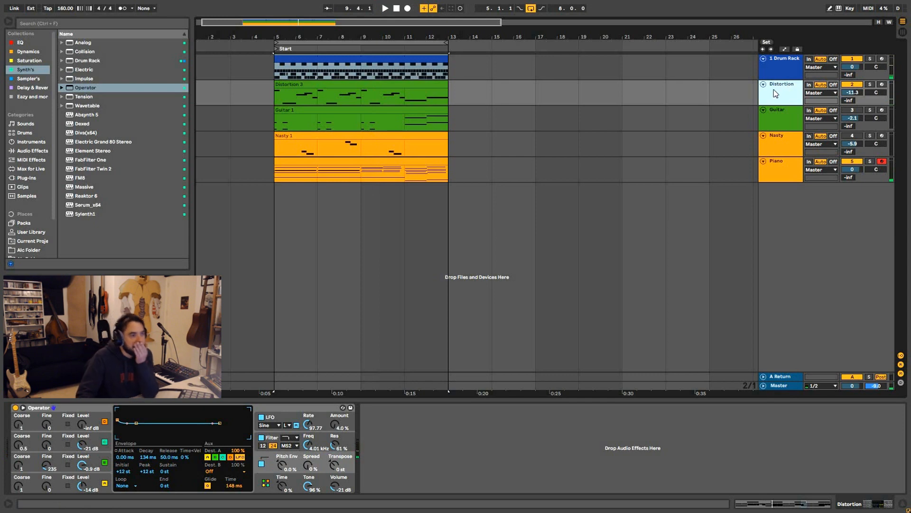
Audition the Distortion track in solo, duplicate it with its clip, and give the upper copy a fresh default Operator
left_click(871, 85)
key("space")
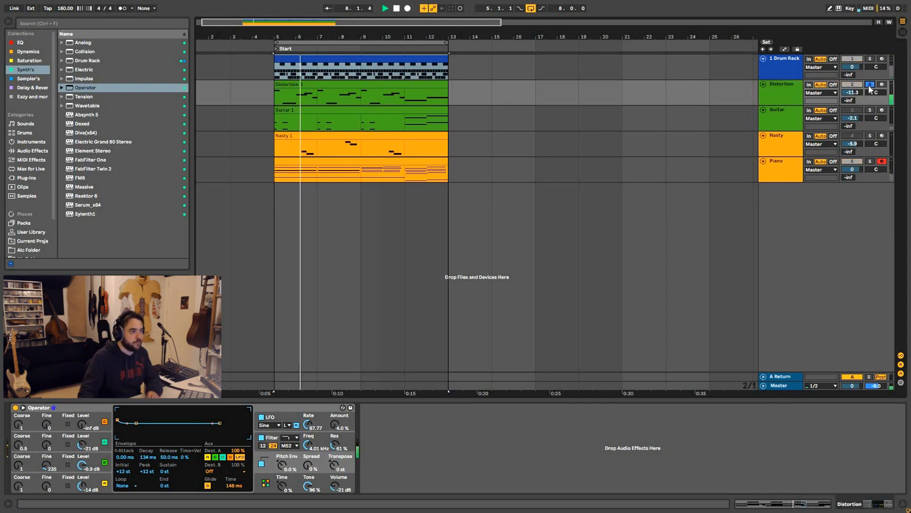
key("space")
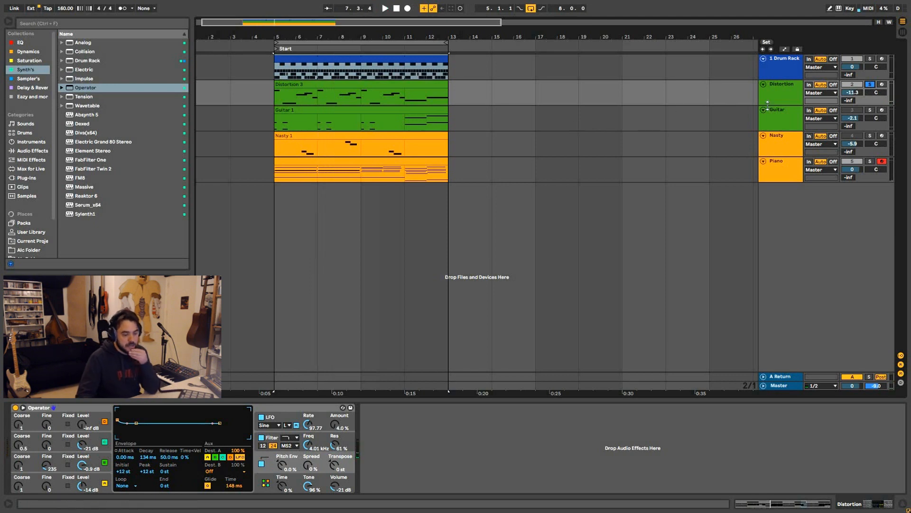
left_click(428, 86)
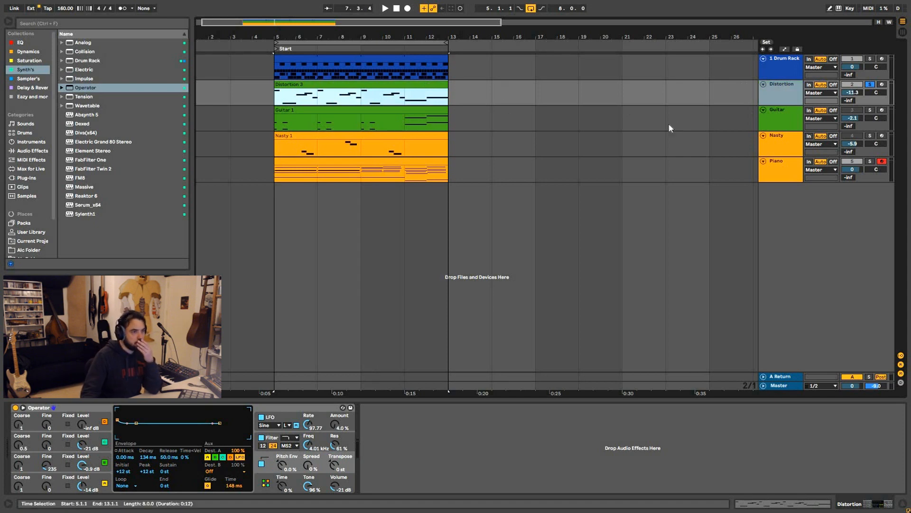
key("ctrl+d")
key("space")
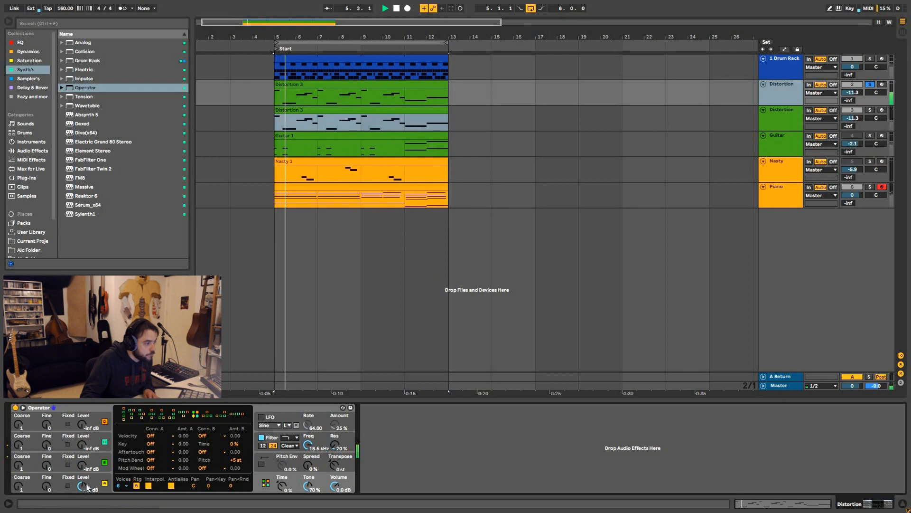
In the upper Distortion track's Operator, set Transpose to -12 st and oscillator B to coarse 0.5 with level -22 dB
mouse_move(334, 468)
left_mouse_down()
mouse_move(333, 481)
mouse_move(332, 470)
left_mouse_up()
left_click_drag(82, 466, 81, 457)
left_click_drag(19, 467, 19, 473)
left_click_drag(83, 470, 82, 465)
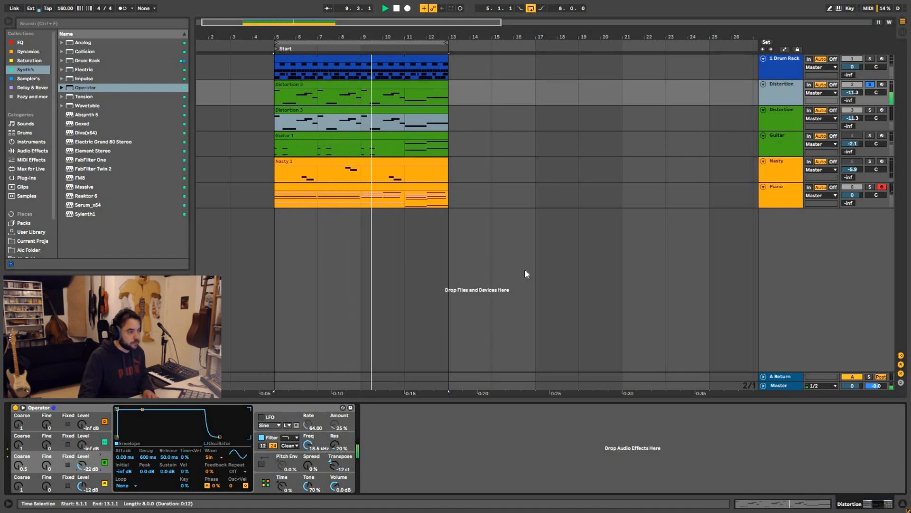
Solo the lower Distortion track along with the upper one, and set the upper track's volume to -10.6 dB
key("space")
left_click(870, 110)
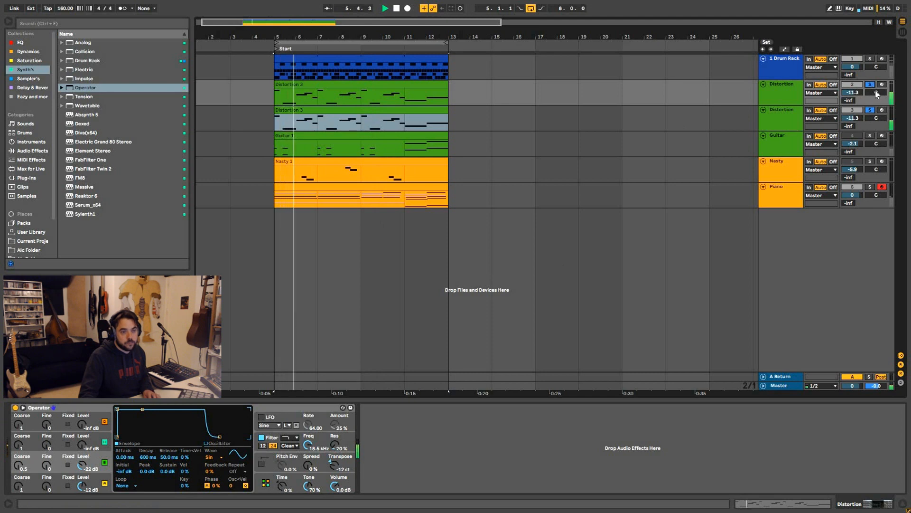
left_click_drag(853, 92, 853, 90)
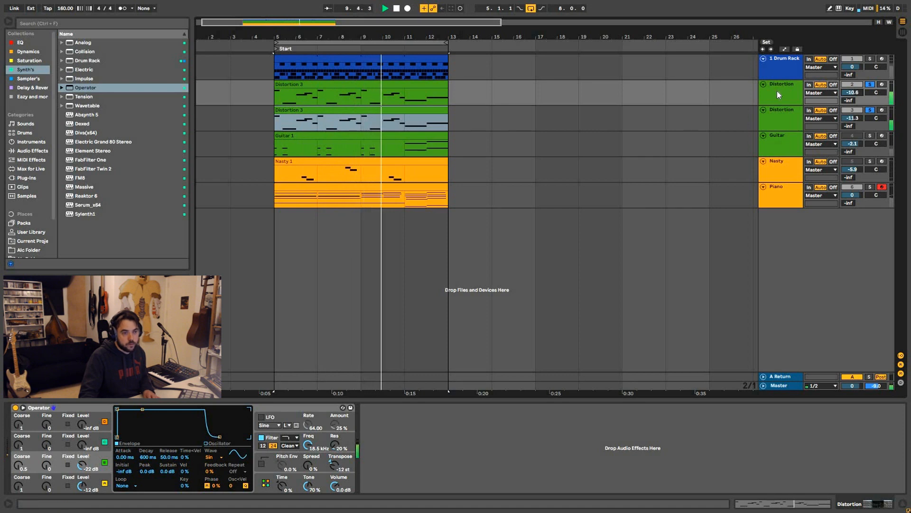
Rename the upper Distortion track as Bass Sub and the lower one as Bass Hi
left_click(779, 95)
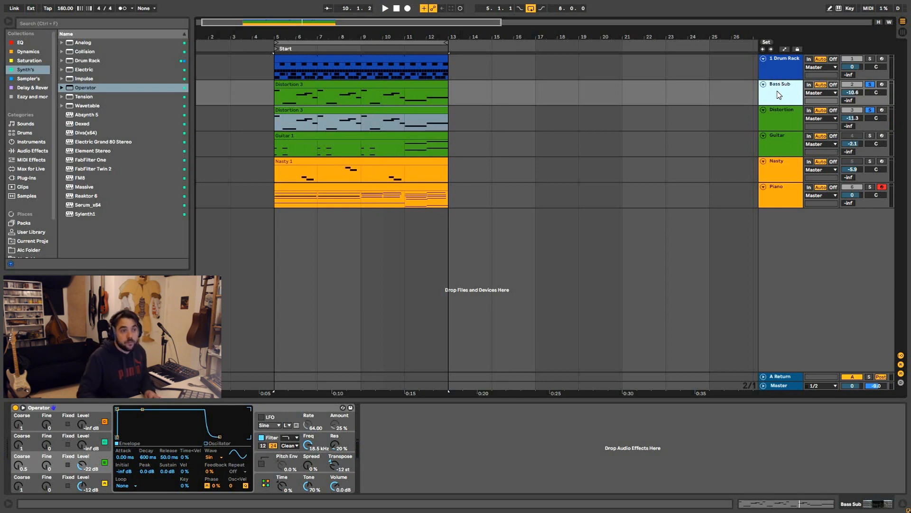
left_click(784, 122)
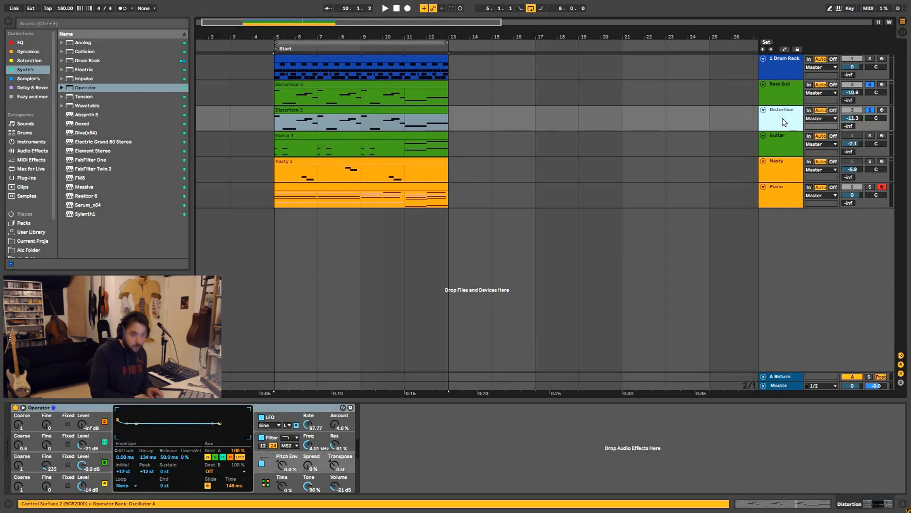
type("BAss")
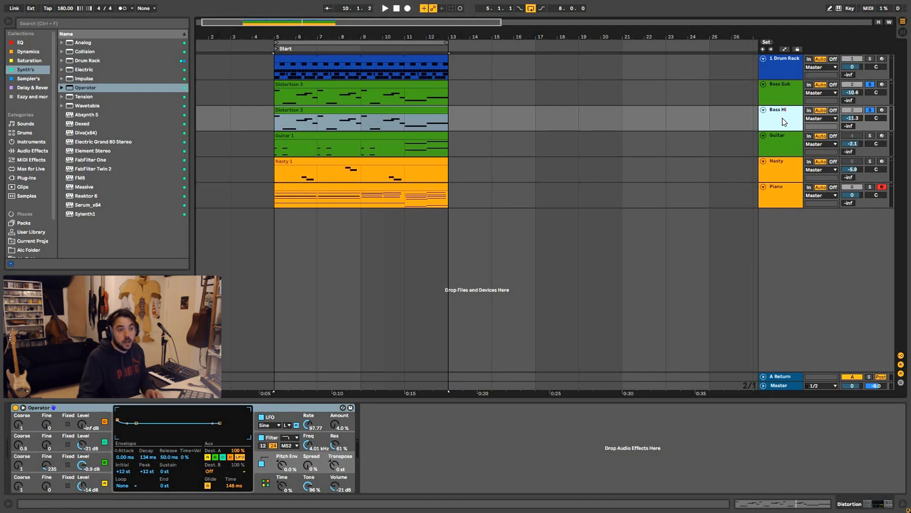
Color the Bass Hi and Bass Sub tracks dark red and assign the track color to their clips
right_click(784, 121)
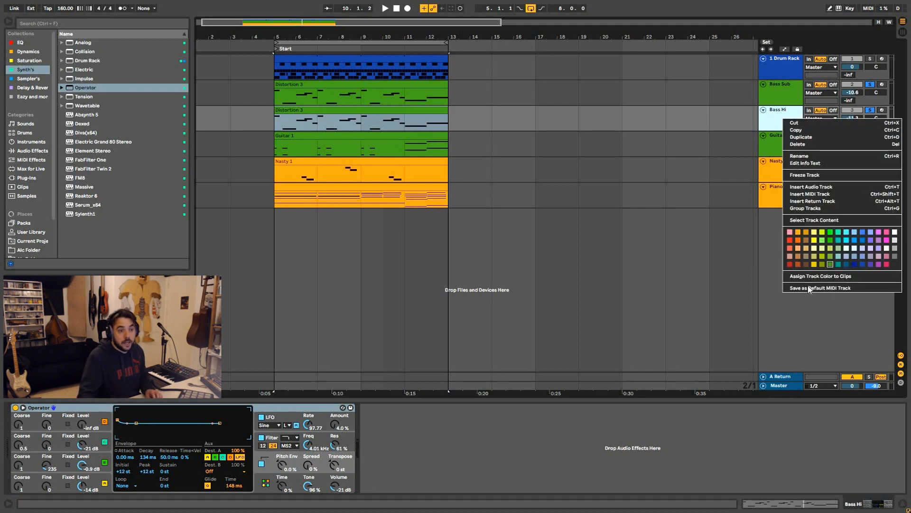
left_click(789, 264)
right_click(775, 98)
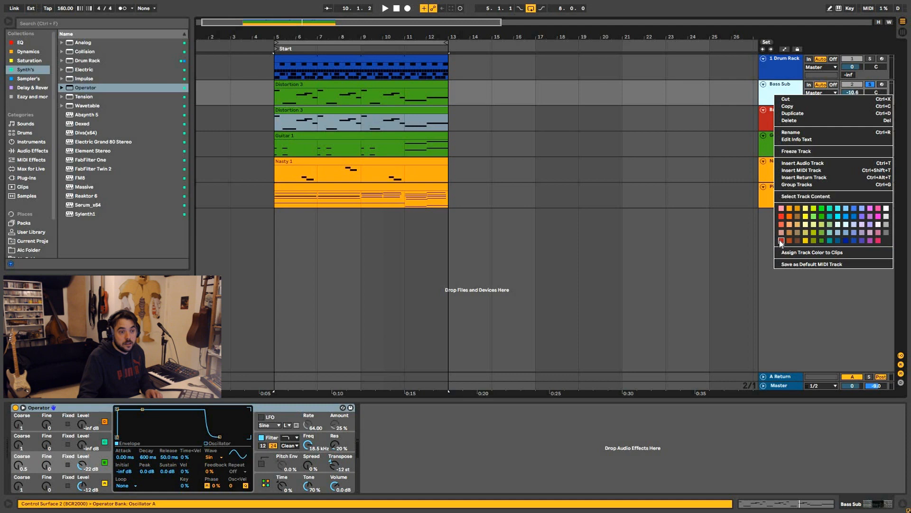
left_click(781, 240)
left_click(781, 95)
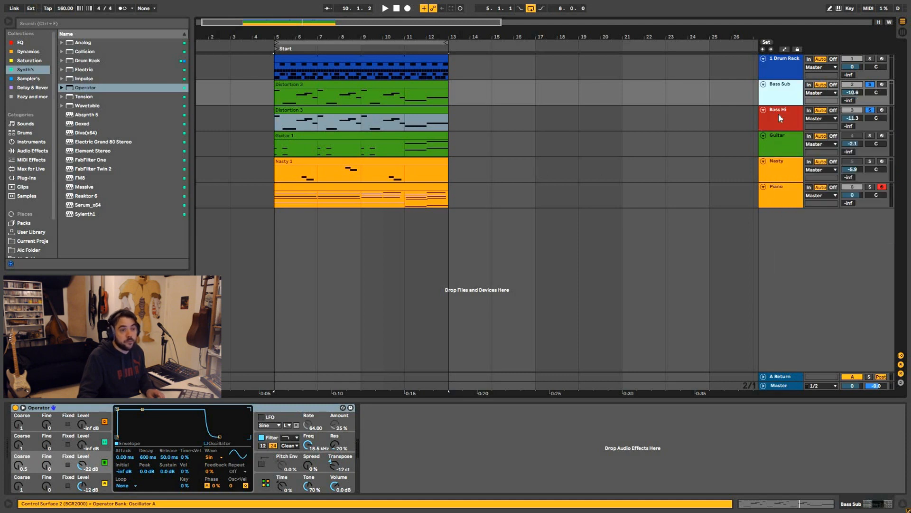
left_click(781, 116, "shift")
right_click(781, 116)
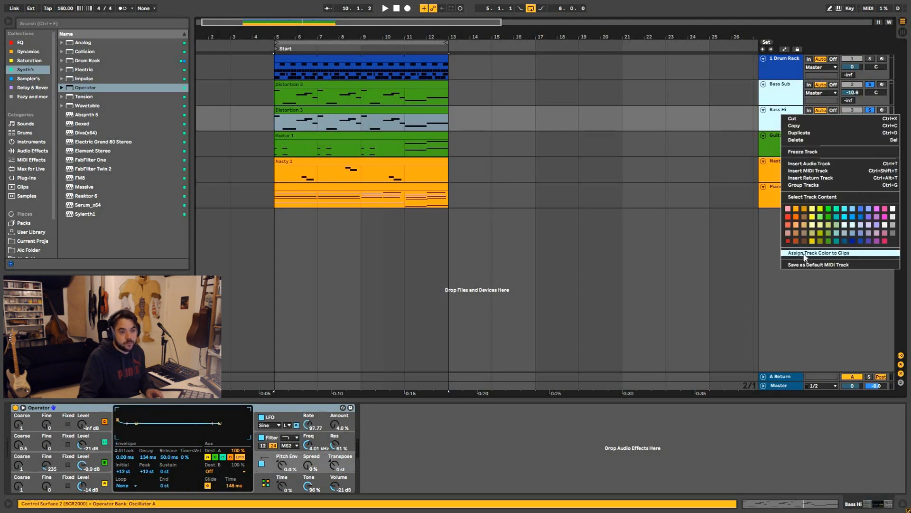
left_click(805, 253)
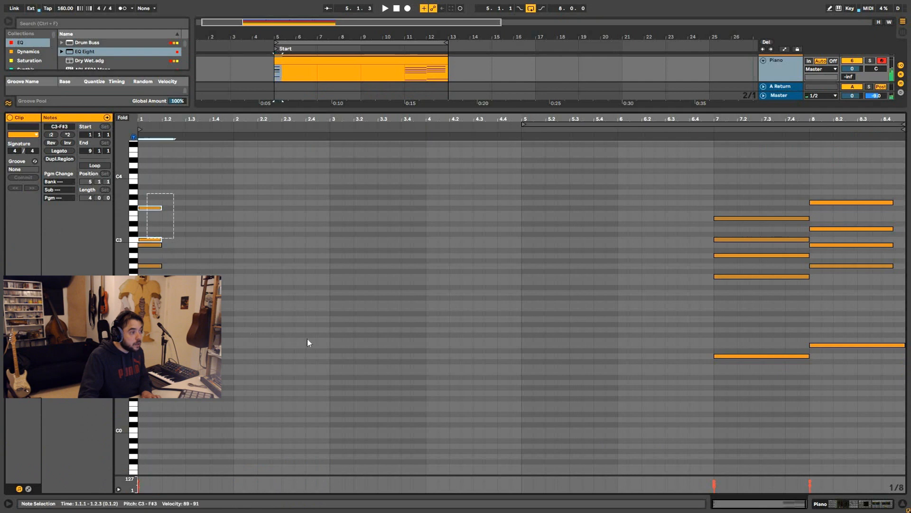
Repeat the short opening piano chord at bars 3 and 5 of its clip, plus a copy just before bar 3, and play it back
left_click_drag(307, 339, 329, 359)
key("ctrl+d")
key("ctrl+d")
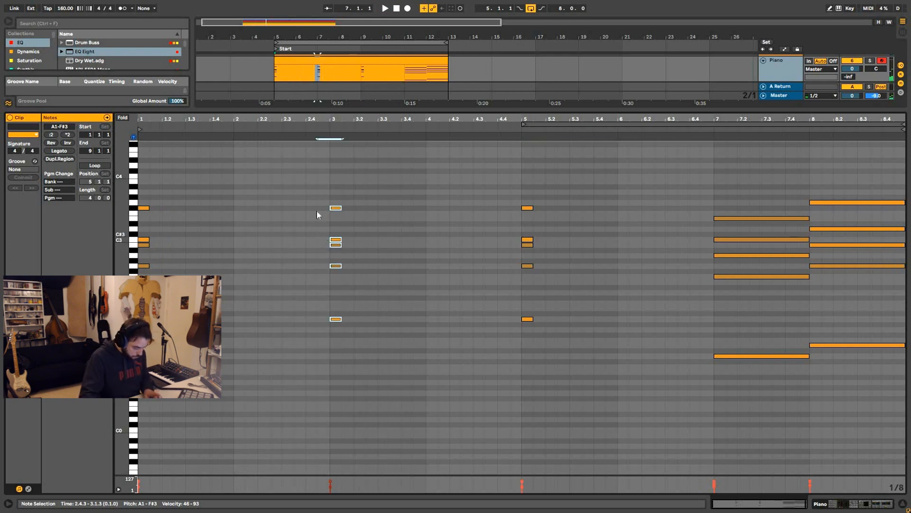
left_click(307, 170)
key("ctrl+v")
left_click_drag(324, 210, 304, 202)
left_click(303, 201)
key("space")
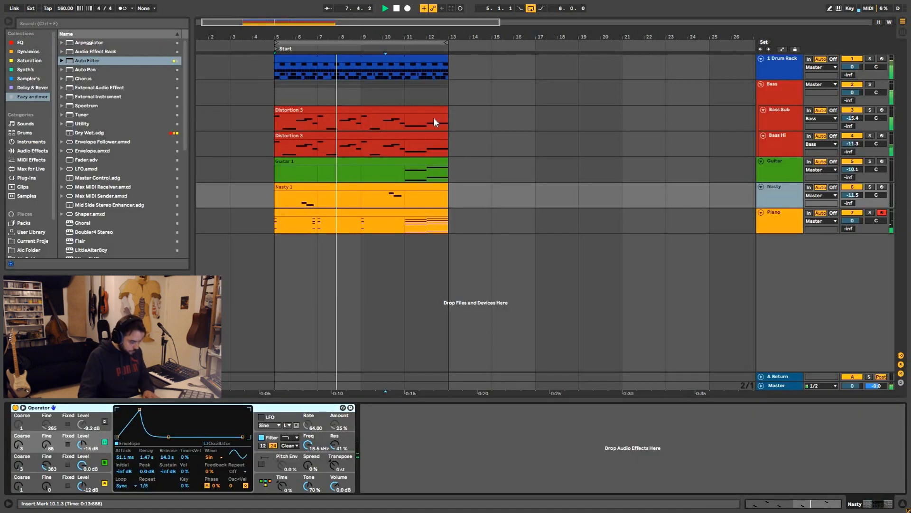
double_click(369, 58)
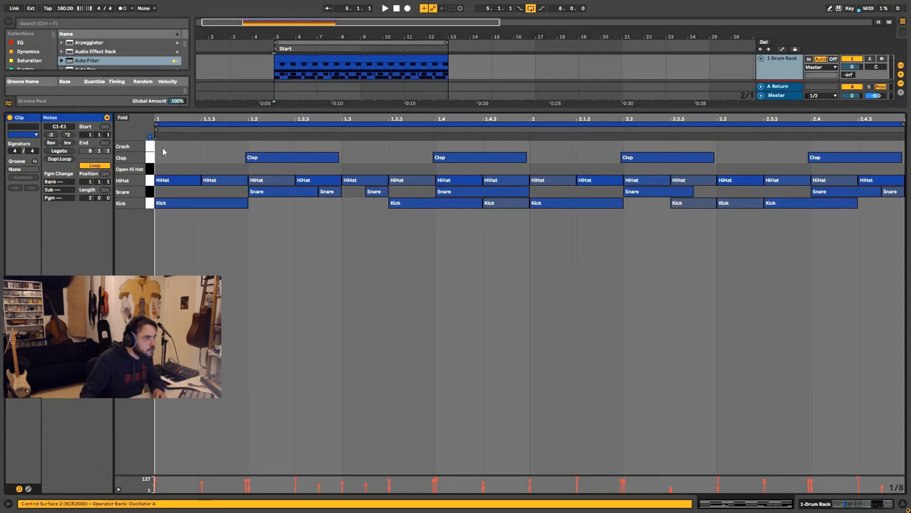
double_click(163, 148)
left_click_drag(285, 148, 359, 155)
key("space")
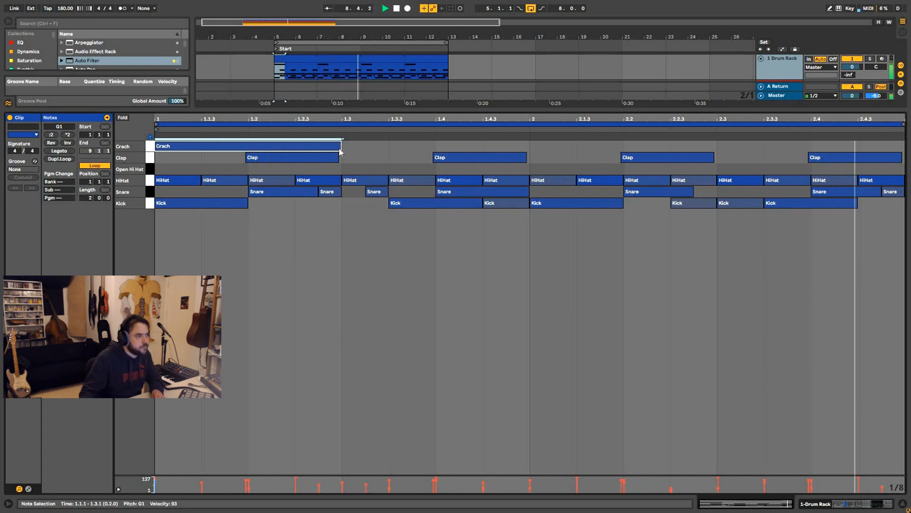
key("space")
key("Delete")
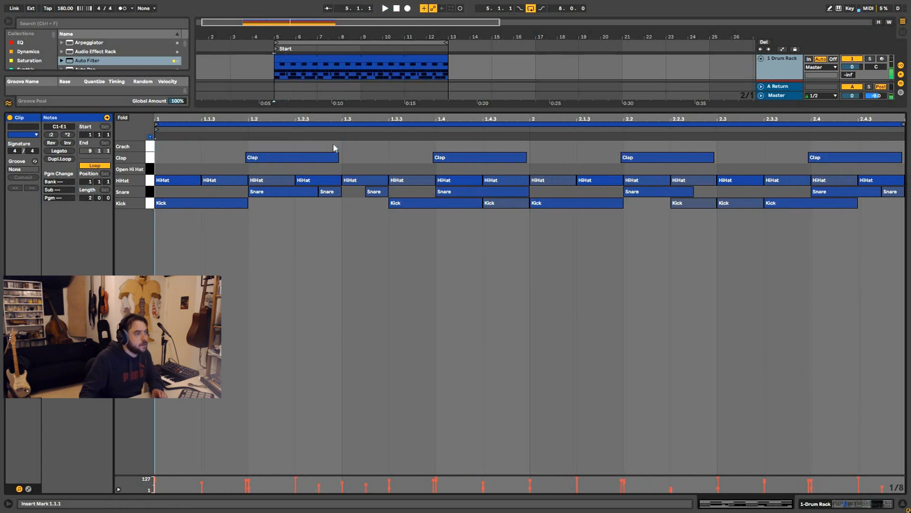
Consolidate the looped drum clip into one eight-bar clip, add a crash note from 1.1.1 to 1.3.1, and play it back
left_click(333, 62)
key("ctrl+j")
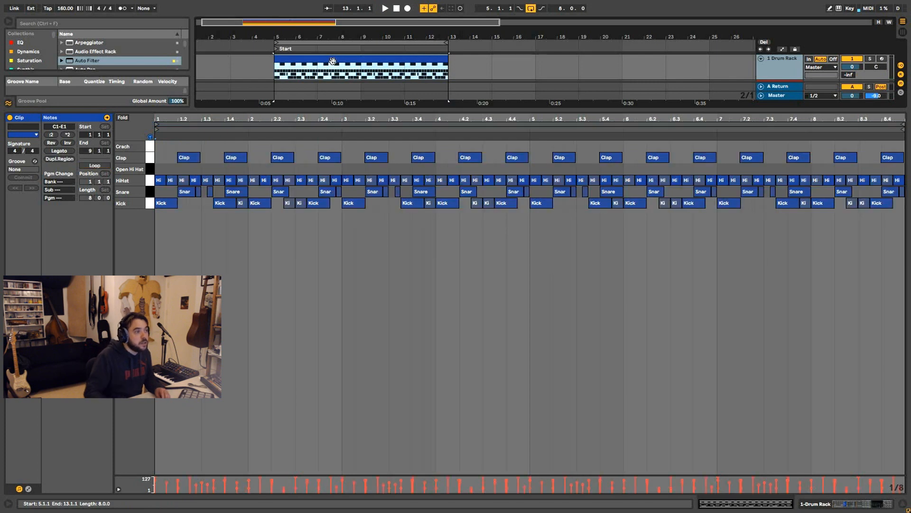
double_click(177, 147)
key("space")
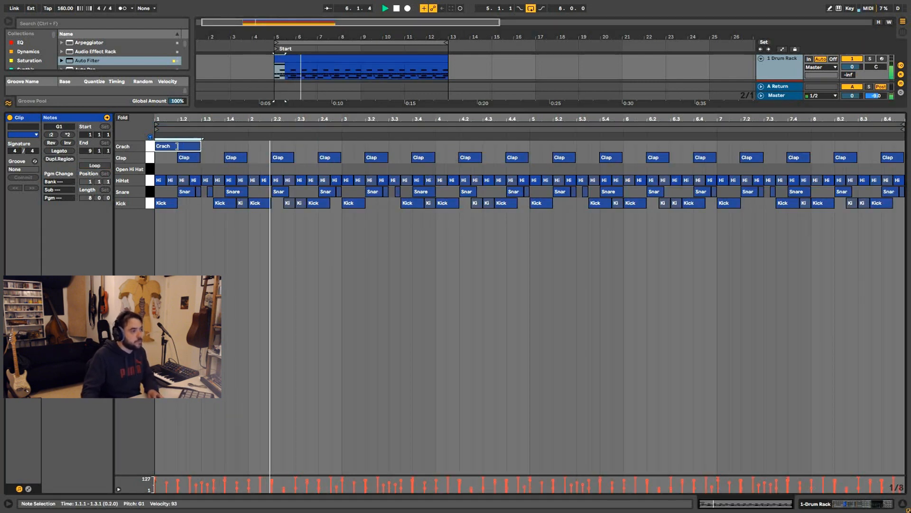
left_click_drag(177, 146, 177, 149)
key("space")
key("space")
key("space")
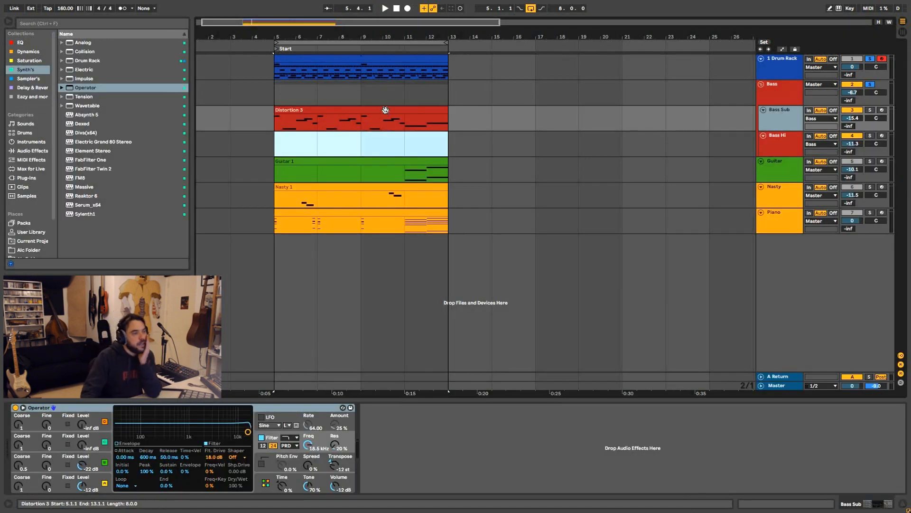
Set the Bass Hi track to receive its MIDI from Bass Sub, with monitoring set to In
left_click(385, 110)
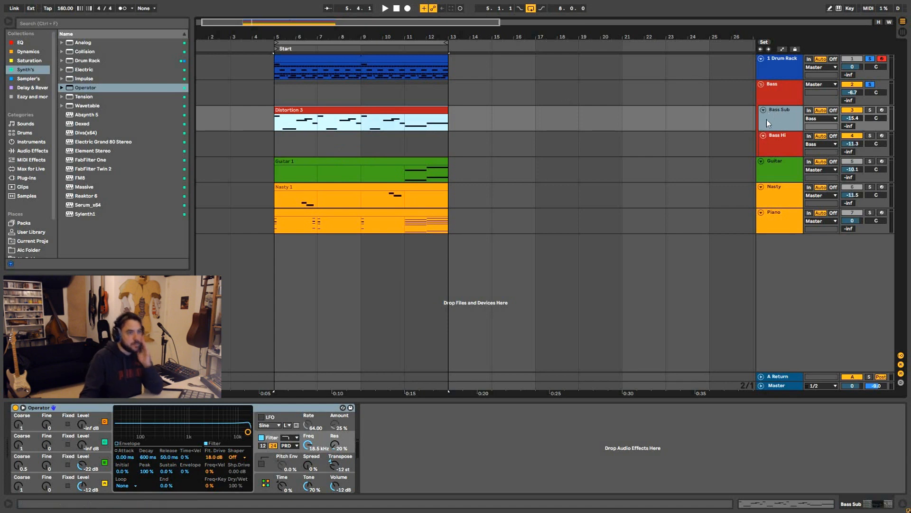
key("Tab")
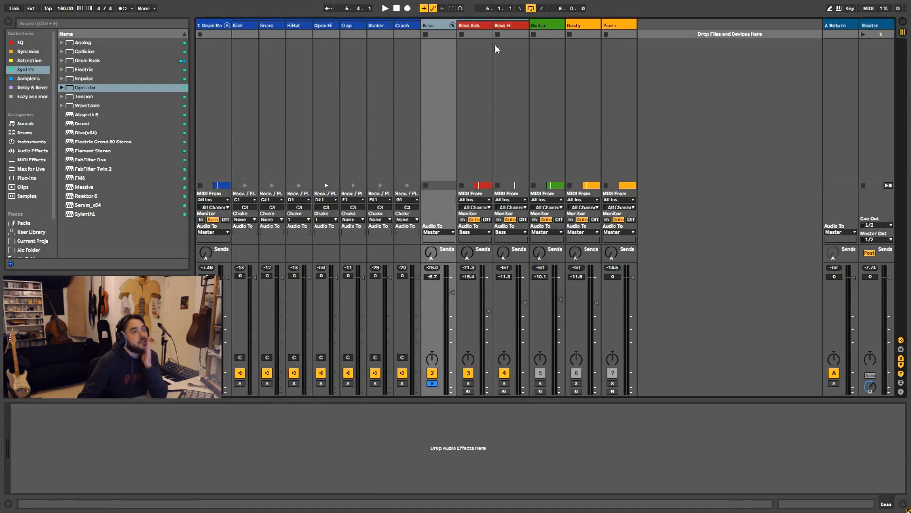
left_click(515, 26)
left_click(514, 34)
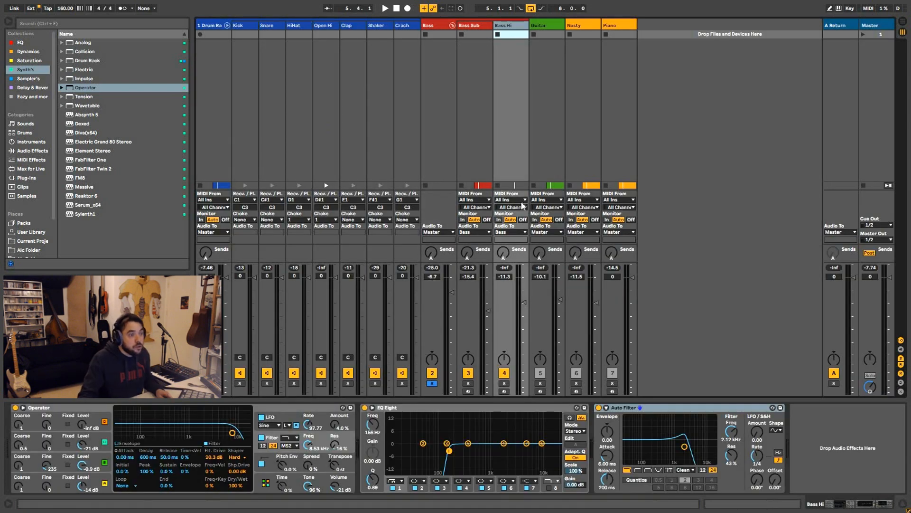
left_click(521, 201)
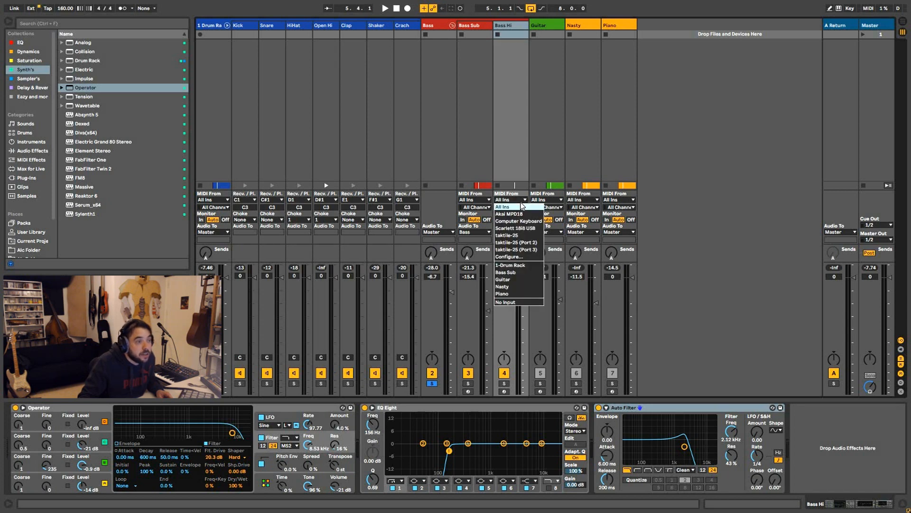
left_click(506, 273)
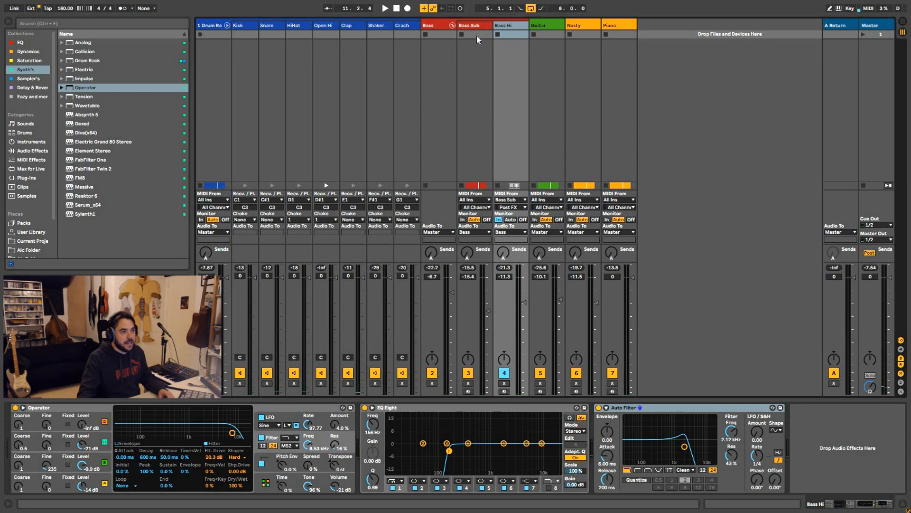
Shorten the F#2 note at 4.1.1 in the Bass Sub clip so it ends at 4.2.1, and play it back
key("Tab")
left_click(385, 110)
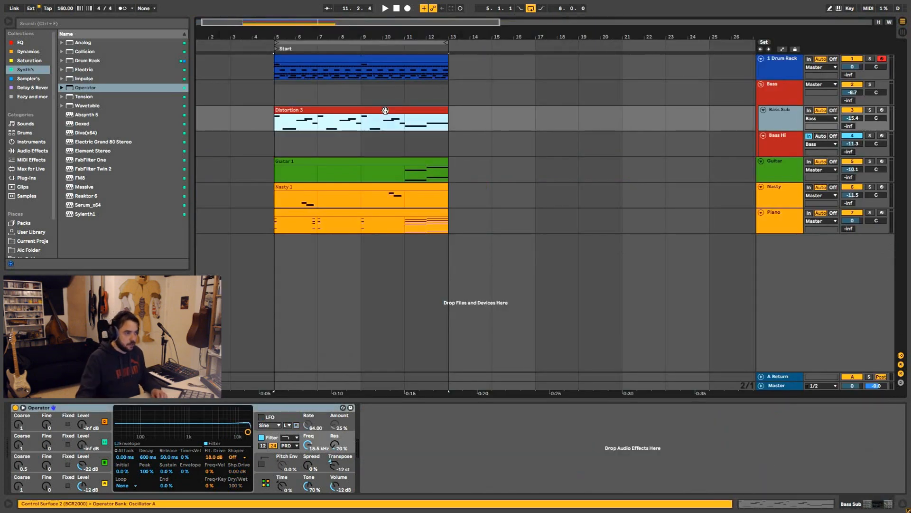
double_click(386, 111)
left_click_drag(473, 237, 449, 237)
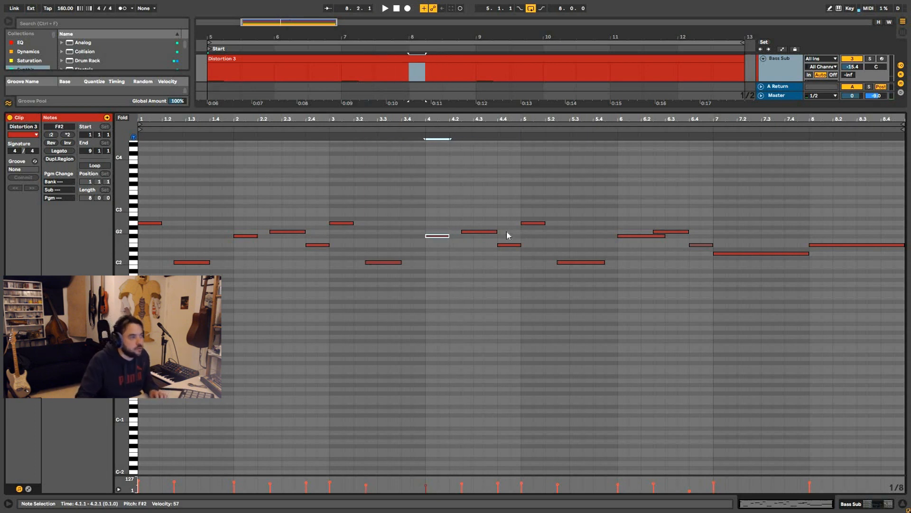
key("space")
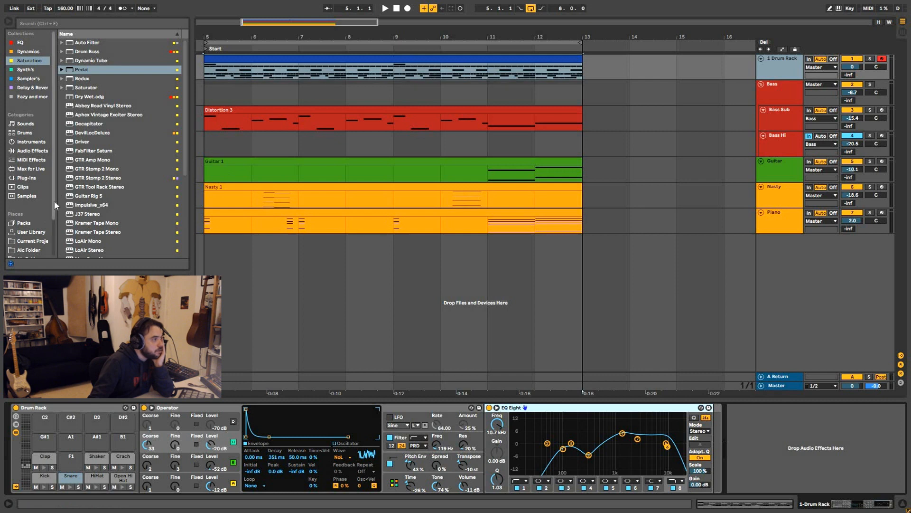
Browse the groove library's MPC folder and load the MPC 16 Funker-55 groove into the groove pool
scroll(56, 192, "down", 3)
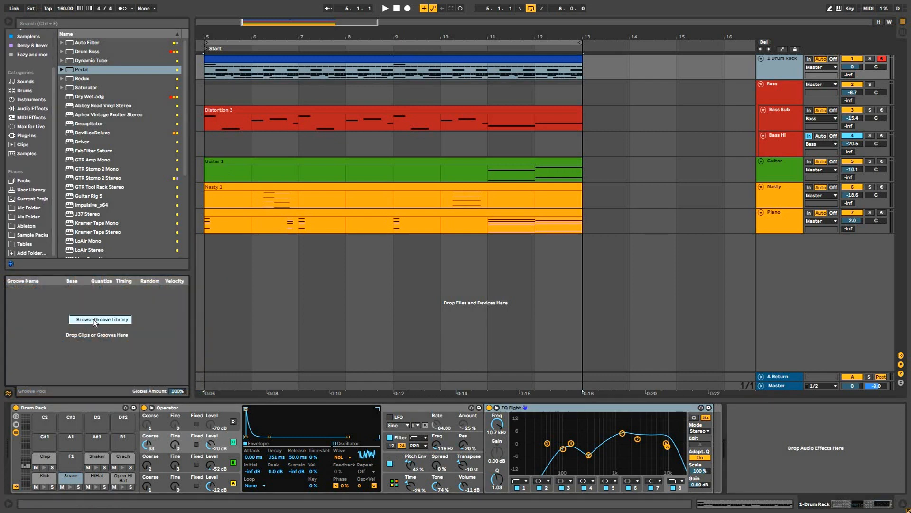
left_click(95, 319)
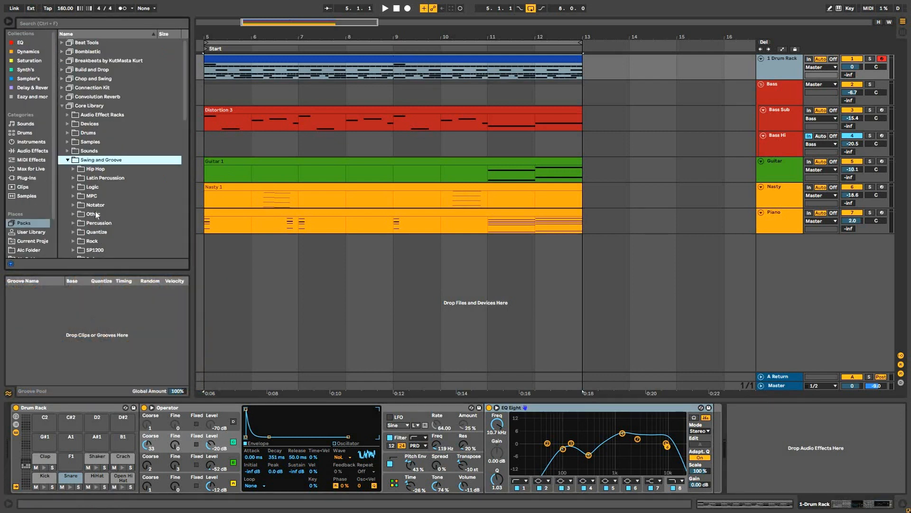
left_click(74, 196)
scroll(128, 238, "down", 9)
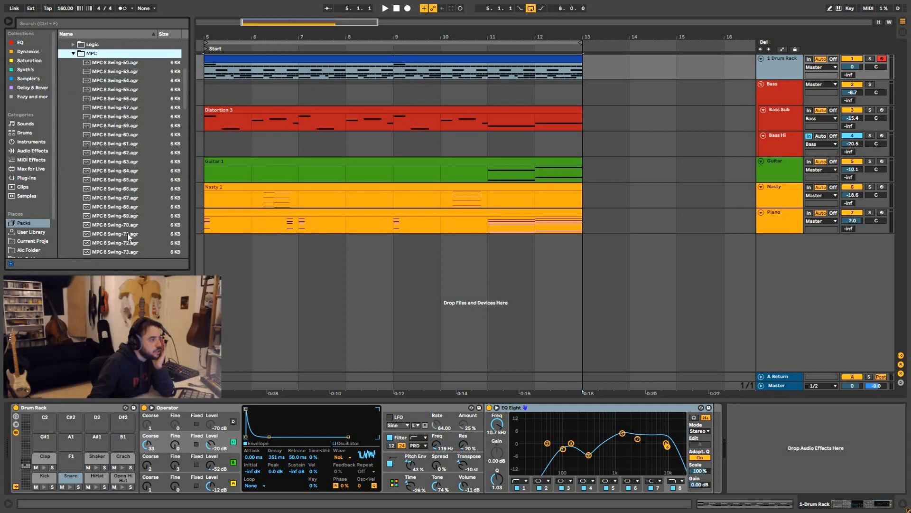
scroll(128, 234, "down", 2)
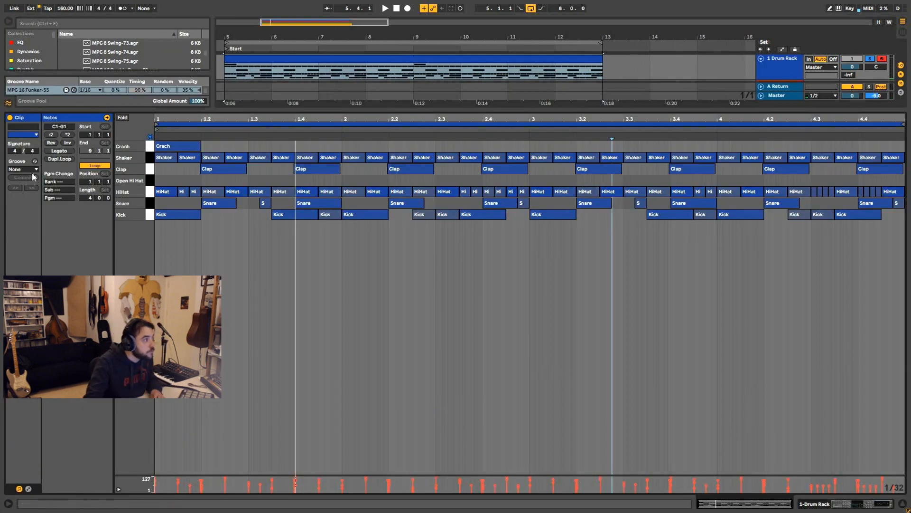
Apply the MPC 16 Funker-55 groove to the drum clip and play it back
left_click(34, 170)
left_click(31, 185)
key("space")
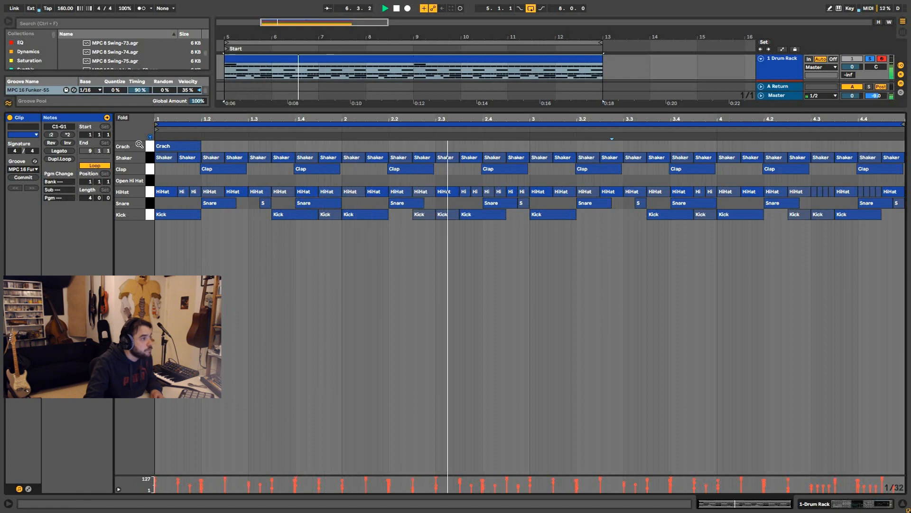
key("shift+Tab")
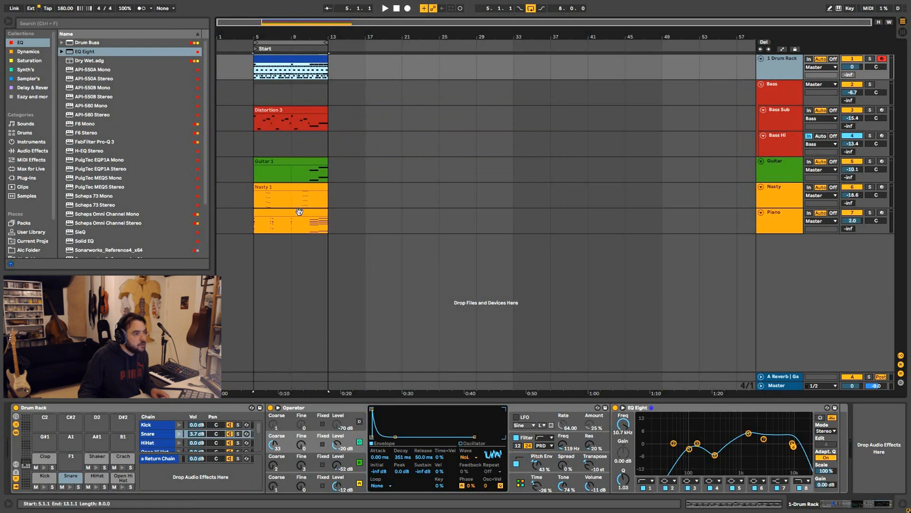
Duplicate the eight-bar clips of all tracks from Drum Rack to Piano repeatedly along the timeline up to bar 53
left_click(301, 212, "shift")
key("ctrl+d")
key("ctrl+d")
key("ctrl+d")
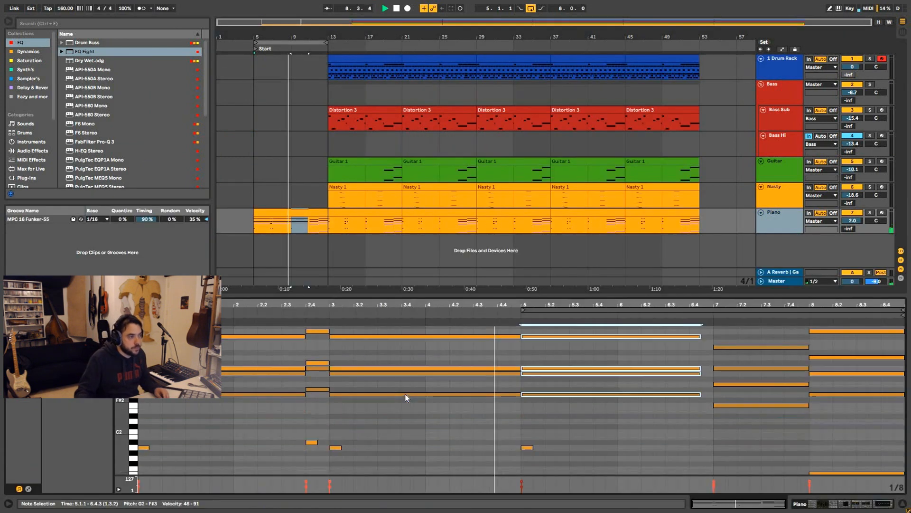
In the first Piano clip, lengthen the A1 bass notes to meet the following notes, and move the note at 2.4.1 to G1, ending at 3.1.1
scroll(406, 394, "down", 4)
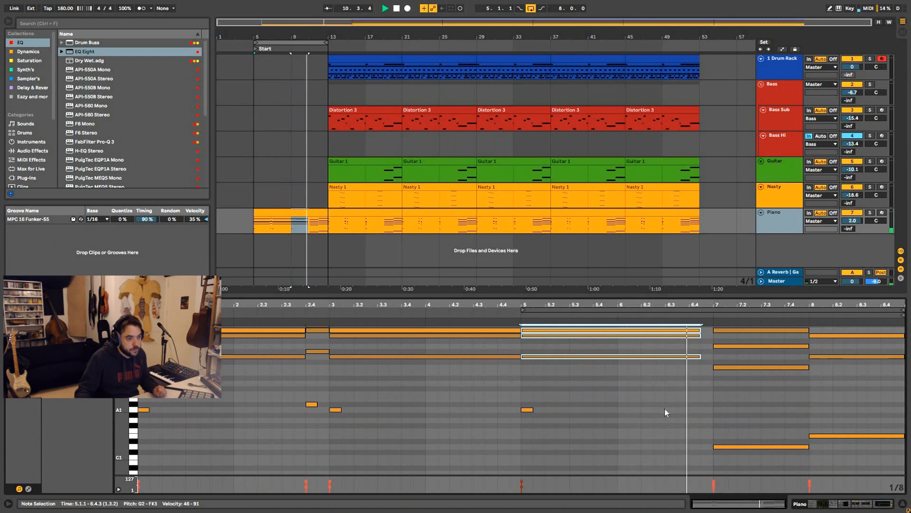
left_click(185, 434)
left_click(144, 409)
left_click_drag(203, 412, 461, 411)
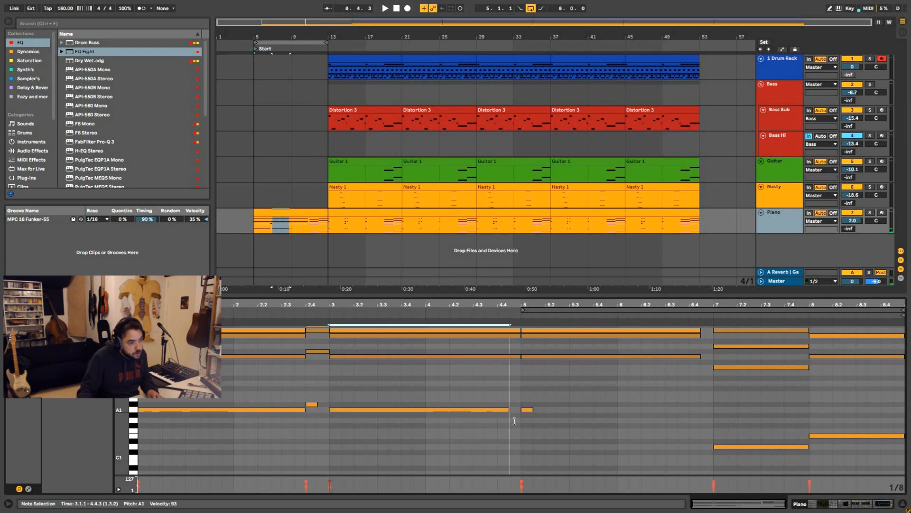
left_click_drag(532, 410, 714, 393)
key("space")
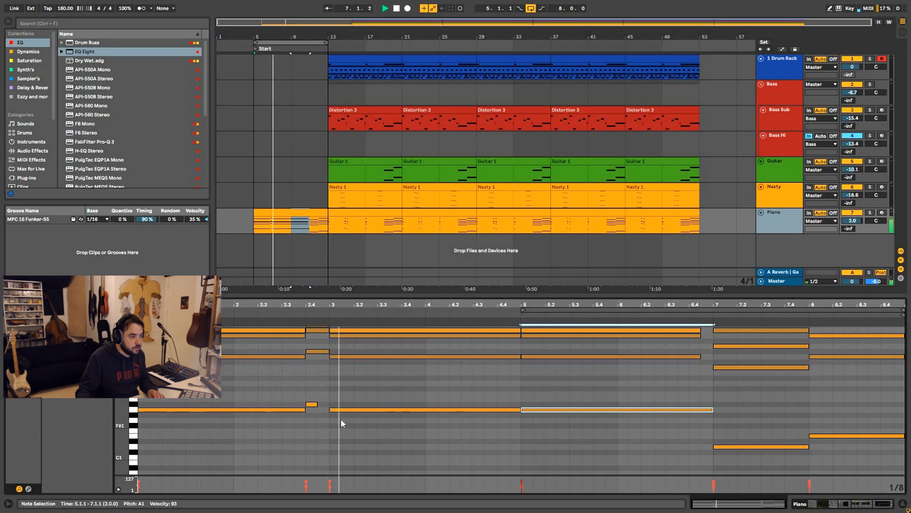
left_click_drag(314, 405, 311, 421)
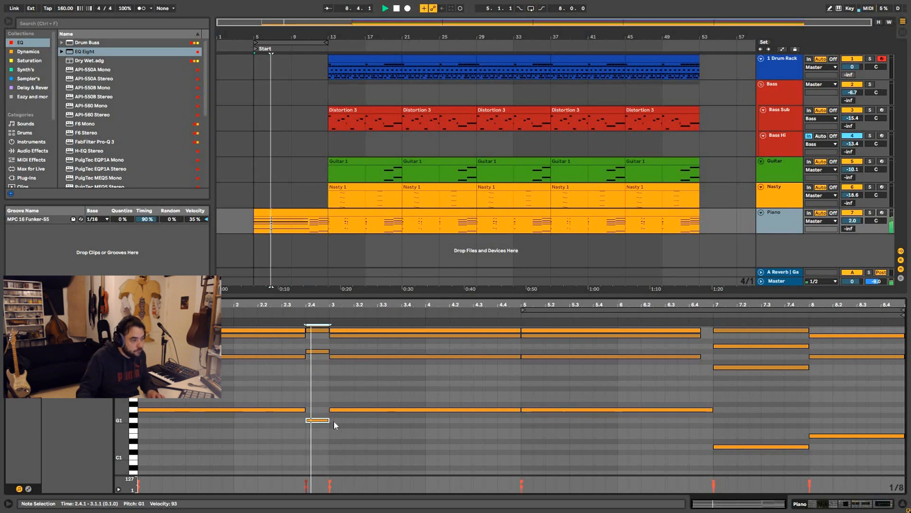
key("space")
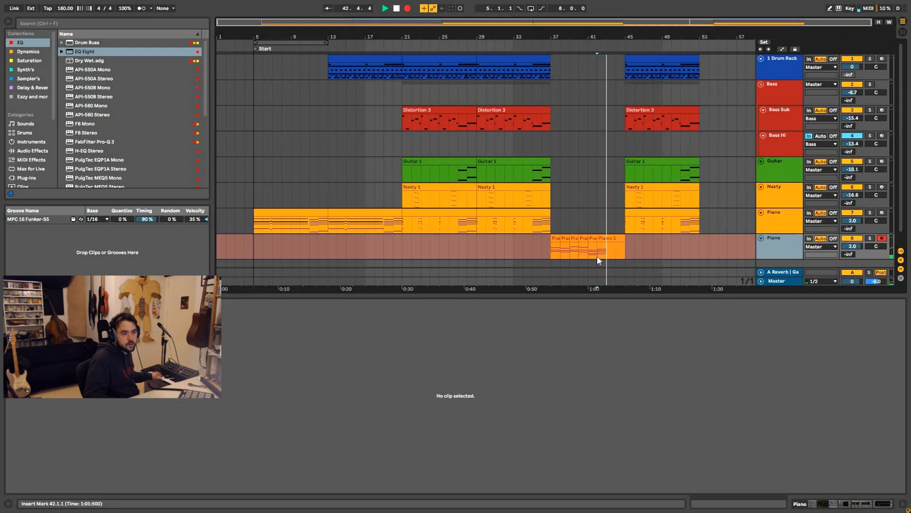
Play the chord clips on the second Piano track from bar 37
left_click(598, 260)
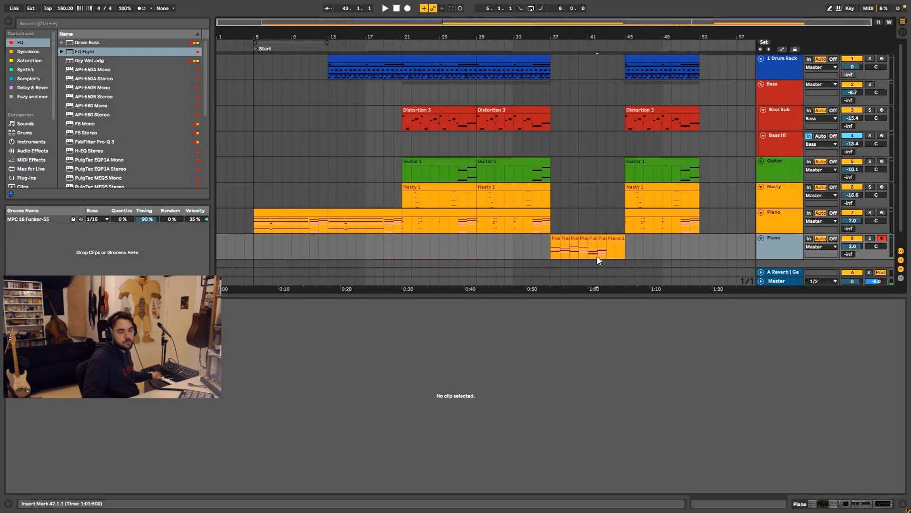
left_click(557, 259)
key("space")
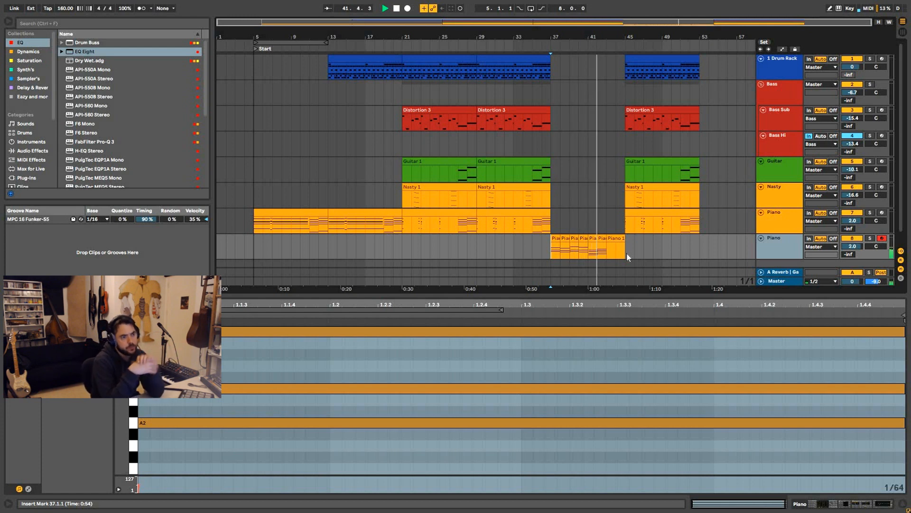
left_click(628, 213)
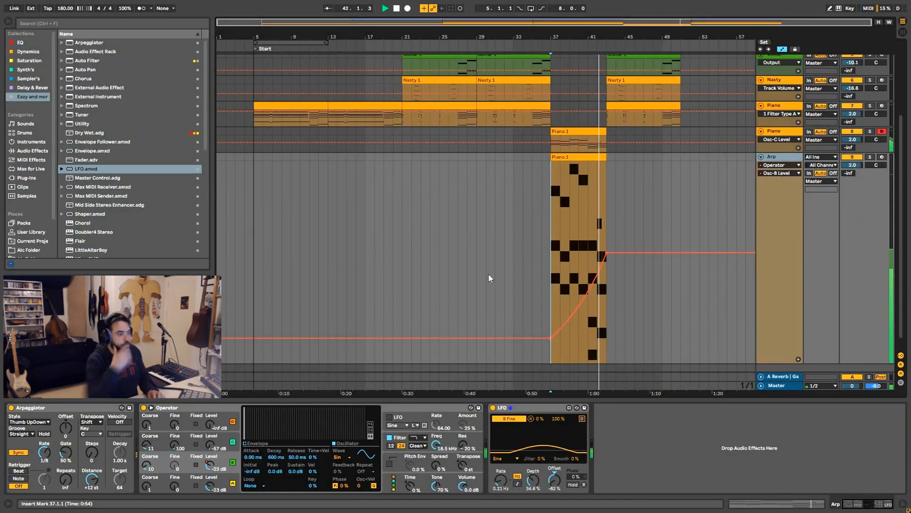
Bring up oscillator A's envelope in the Arp track's Operator and audition the arpeggio from bar 37
left_click(210, 485)
key("space")
key("space")
key("space")
left_click(245, 443)
key("space")
key("space")
Shape oscillator A's envelope to a 502 ms decay with -inf dB sustain, and automate the decay to rise towards the end of the Arp clip
left_click_drag(271, 409, 270, 437)
key("space")
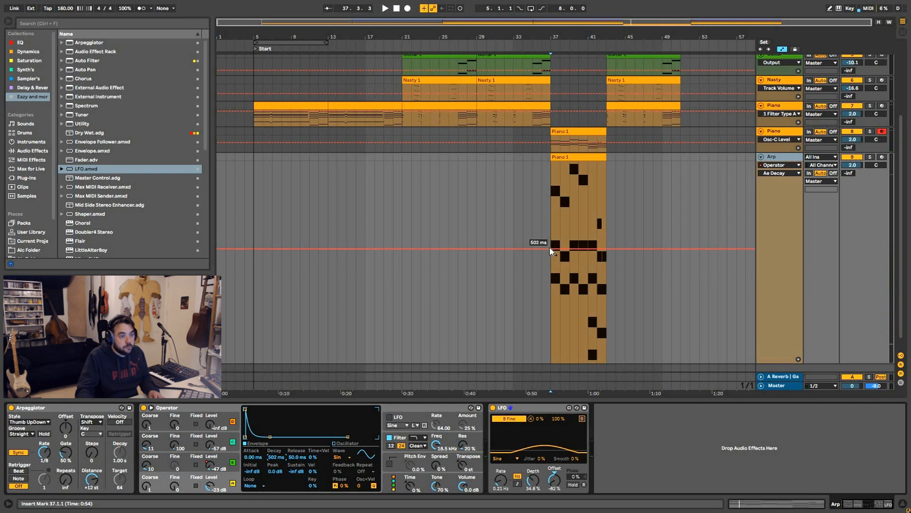
left_click_drag(606, 251, 607, 219)
key("space")
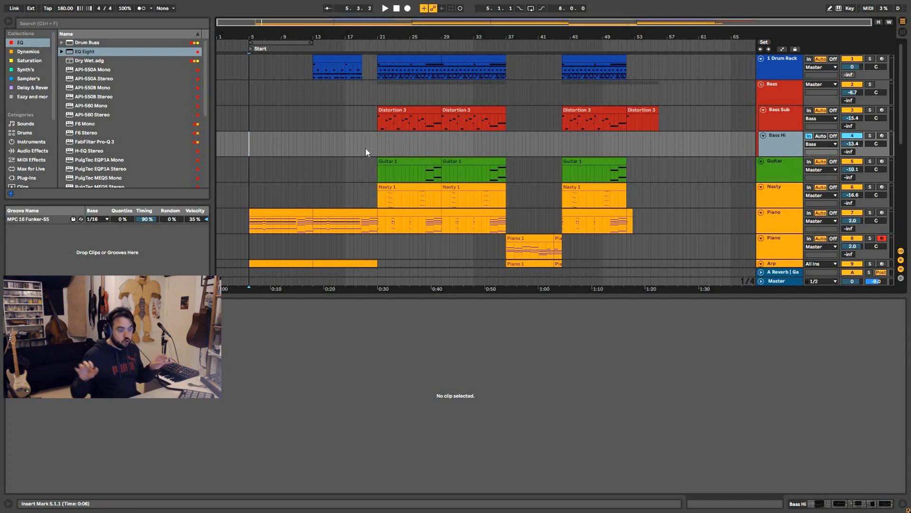
Insert an audio track below the Drum Rack and set its input to the Drum Rack's Kick, Post Mixer
left_click(312, 95)
key("ctrl+t")
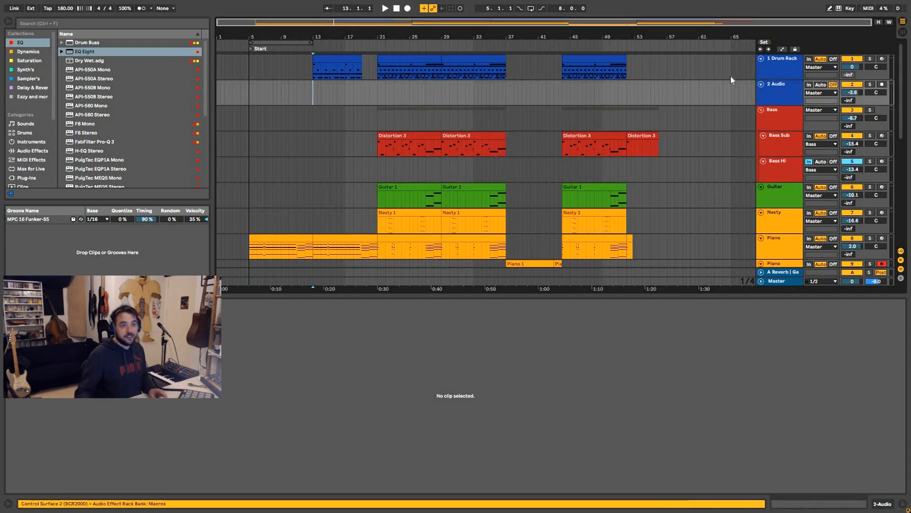
left_click(784, 99)
key("Tab")
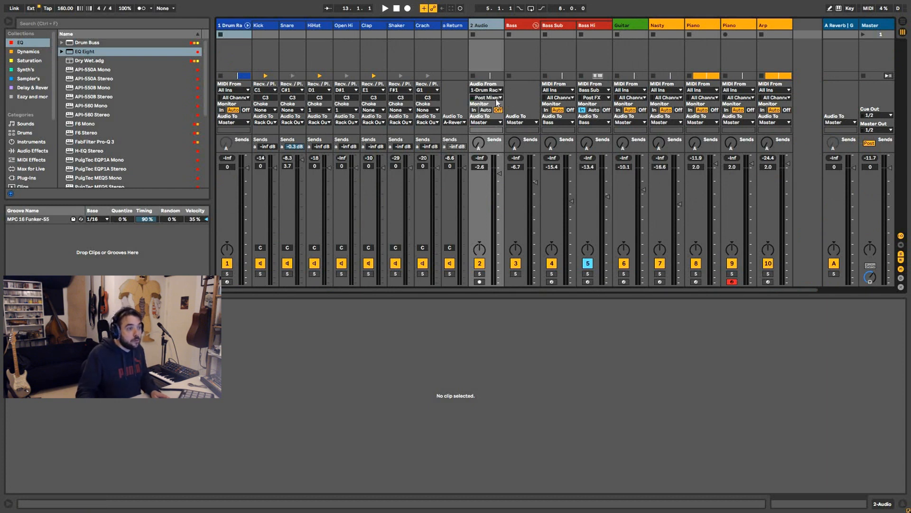
left_click(496, 99)
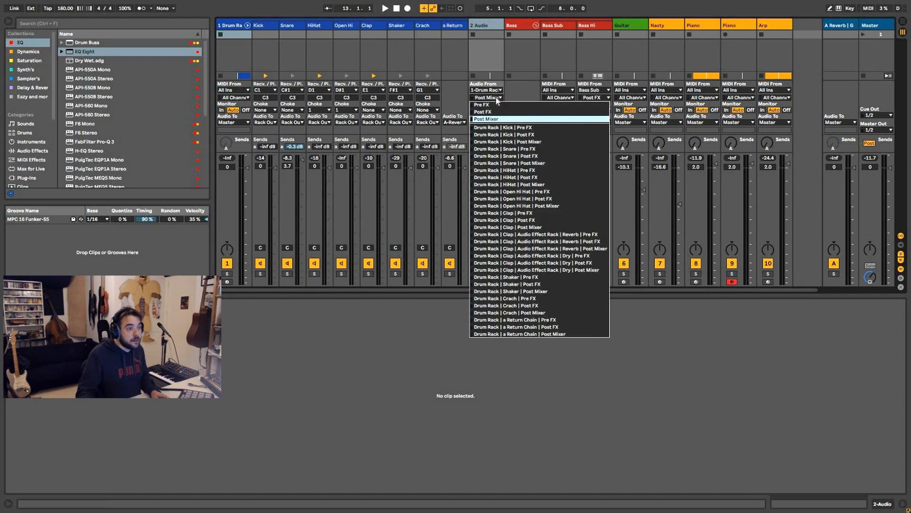
left_click(500, 143)
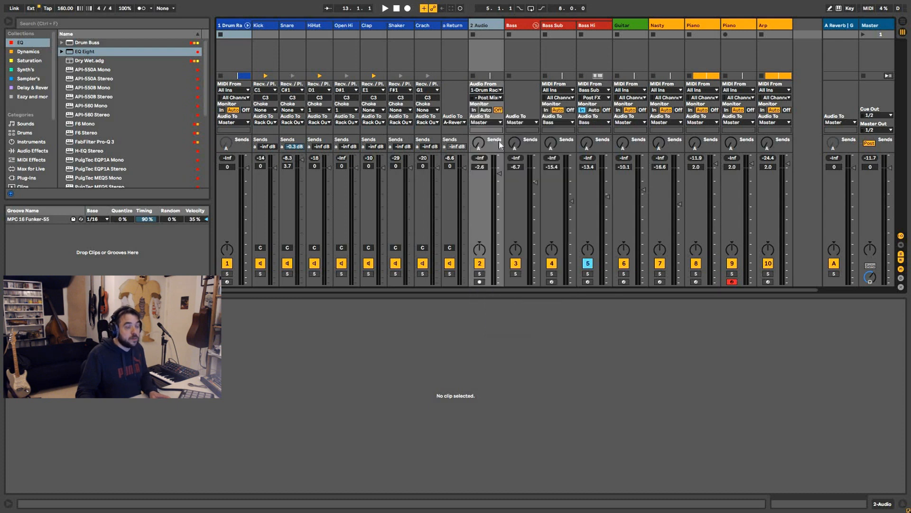
Record one kick hit onto the new audio track starting at 12.4.1, then solo the track and play the recording
key("Tab")
left_click(308, 90)
key("F9")
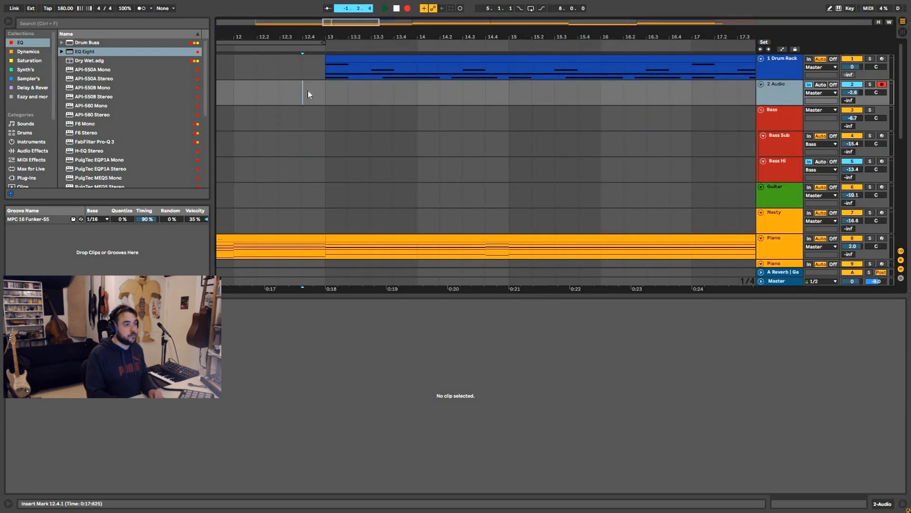
key("space")
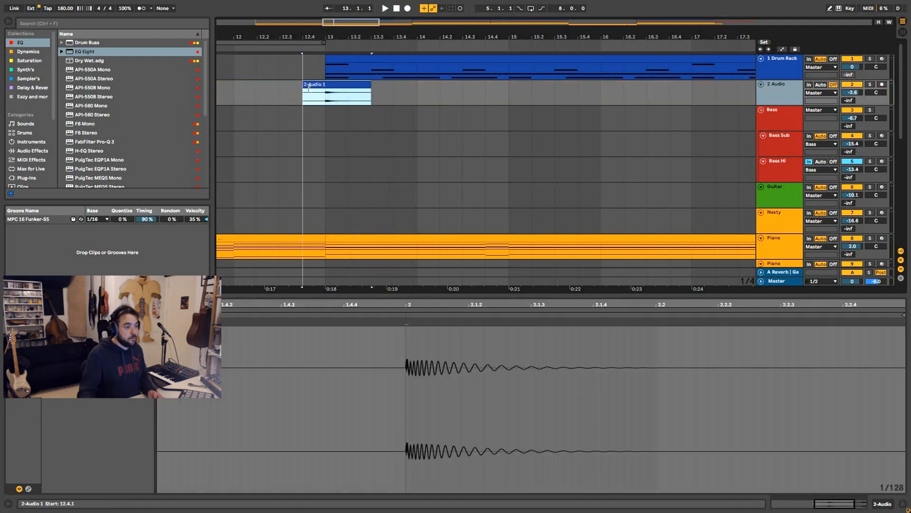
left_click(870, 85)
key("space")
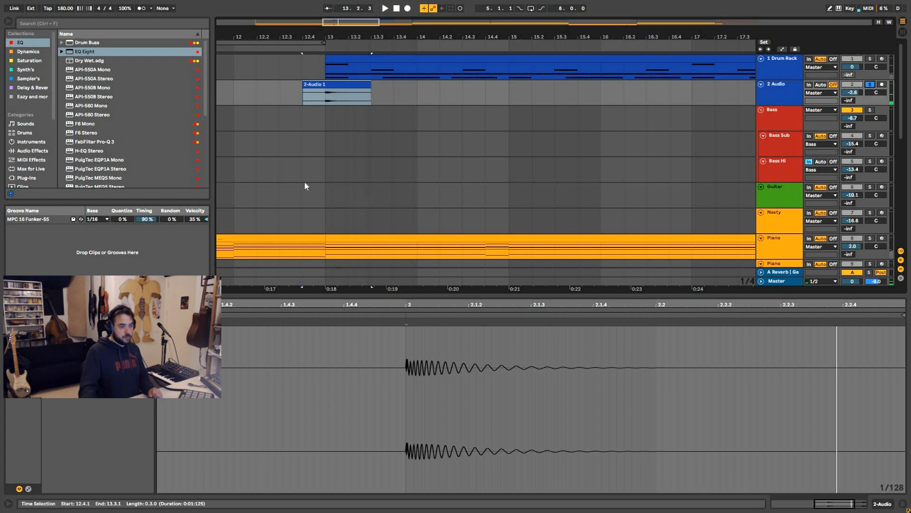
Add a Reverb to the recorded kick's track, raise its Dry/Wet to 100%, and play it back
scroll(322, 142, "up", 5)
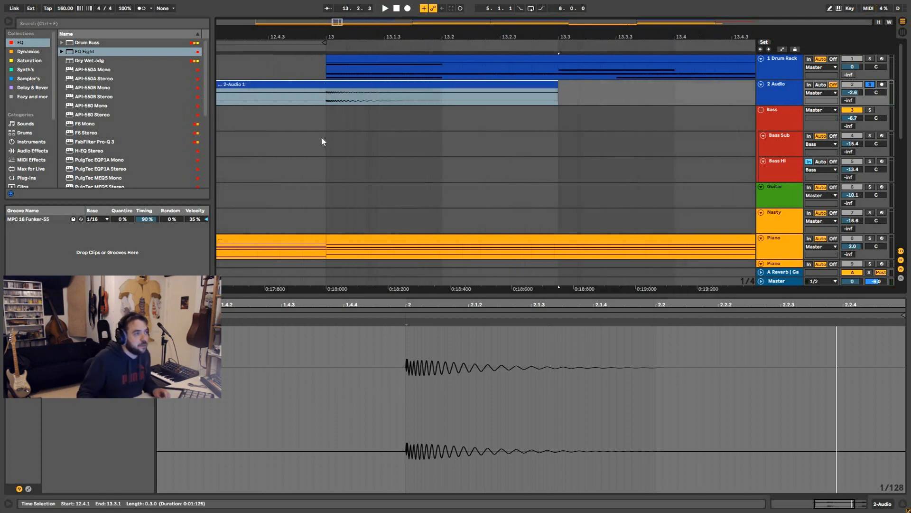
double_click(86, 53)
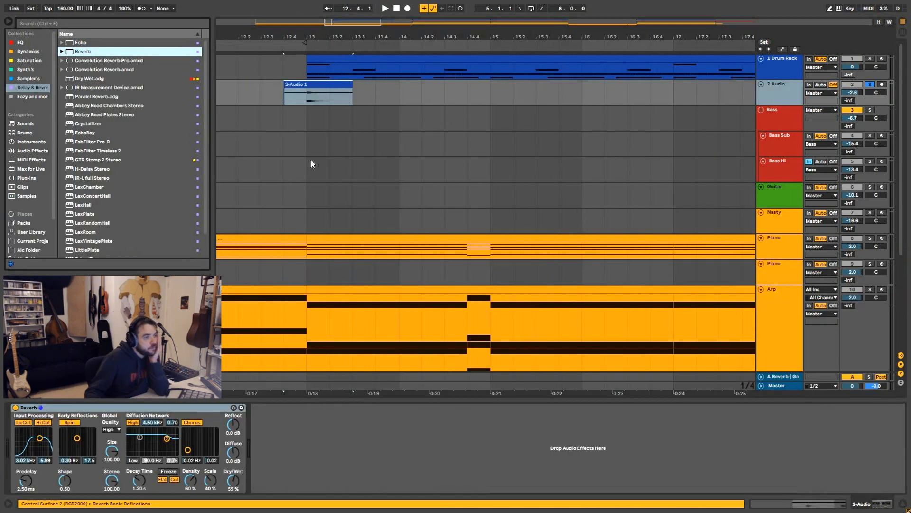
key("space")
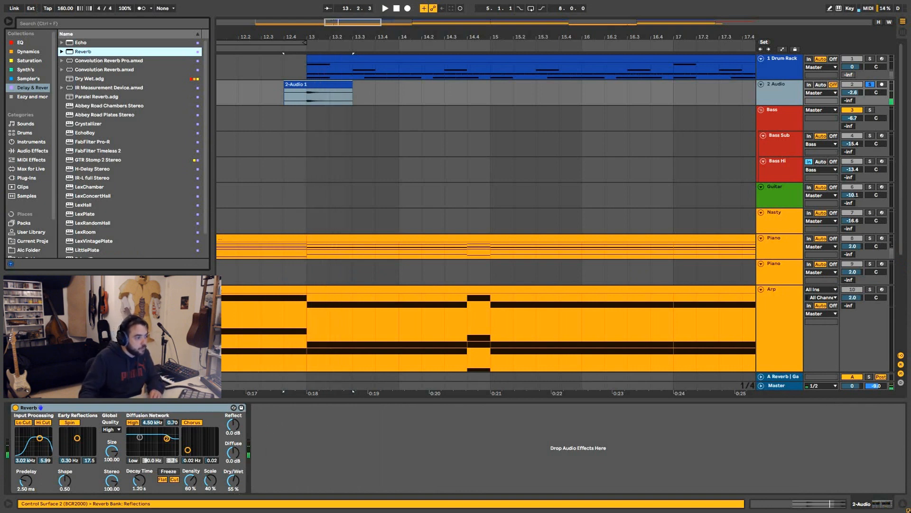
left_click_drag(233, 484, 233, 455)
key("space")
key("space")
Set the Reverb's decay time to 8.57 s, its Dry/Wet to 95% and its input filter to 1.13 kHz, checking by playback
left_click_drag(142, 482, 142, 448)
key("space")
key("space")
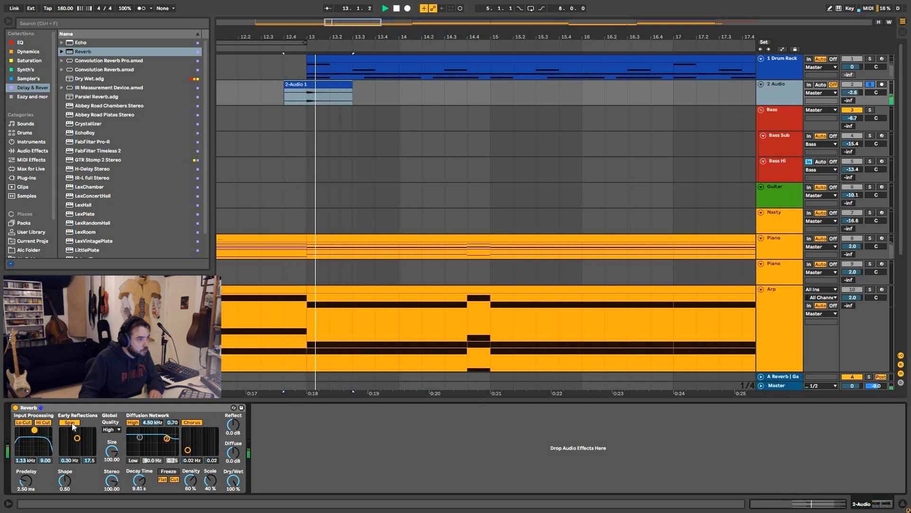
left_click_drag(139, 482, 139, 477)
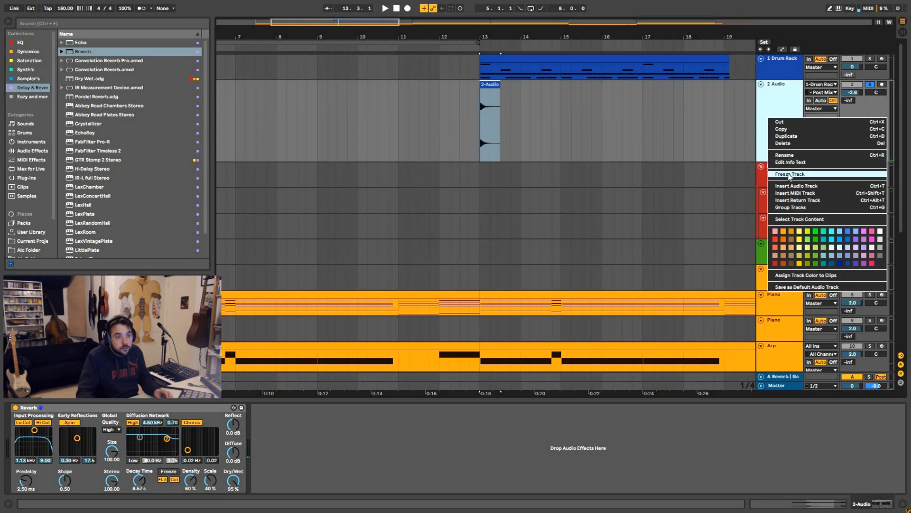
Freeze and flatten the kick's audio track, extend the freeze tail clip back to 13.1.1, and play it
left_click(790, 175)
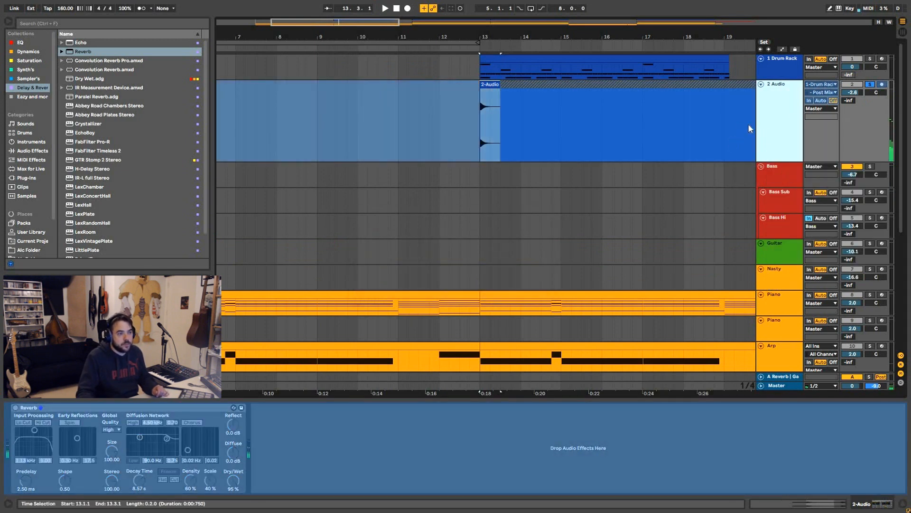
right_click(776, 124)
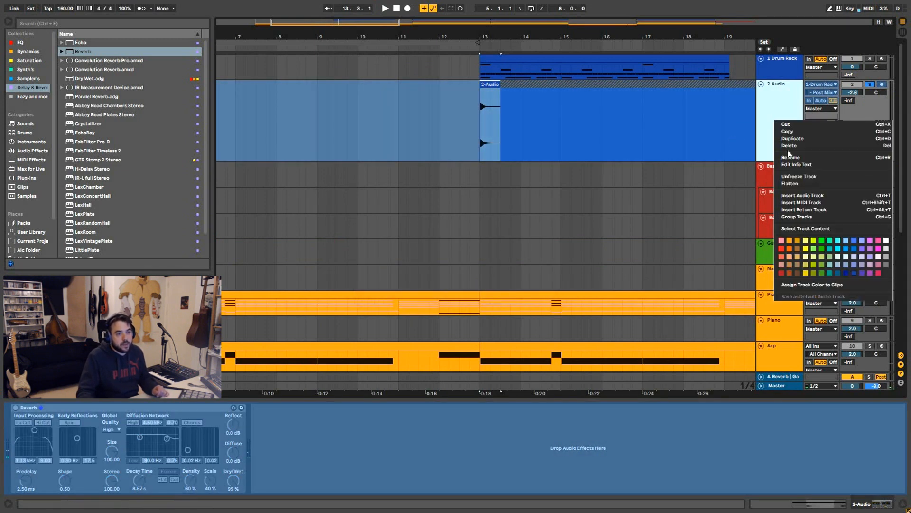
left_click(791, 184)
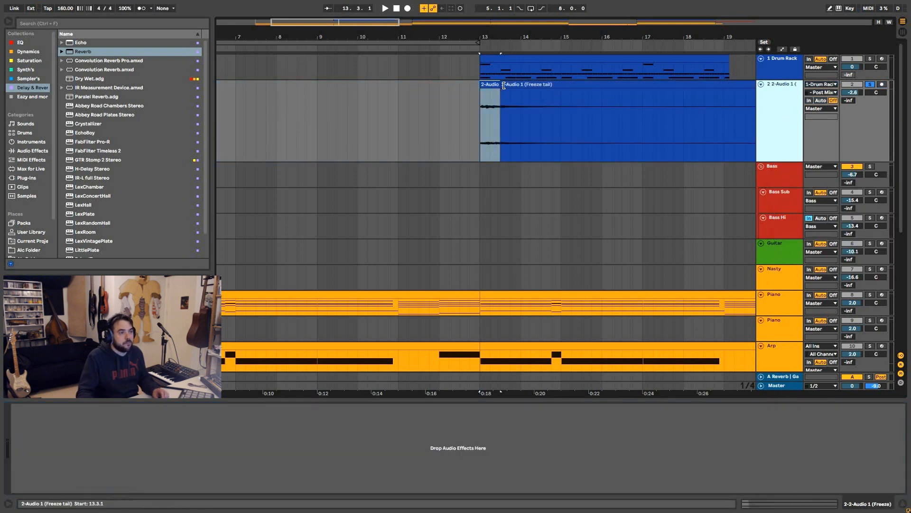
left_click(504, 86)
key("space")
key("w")
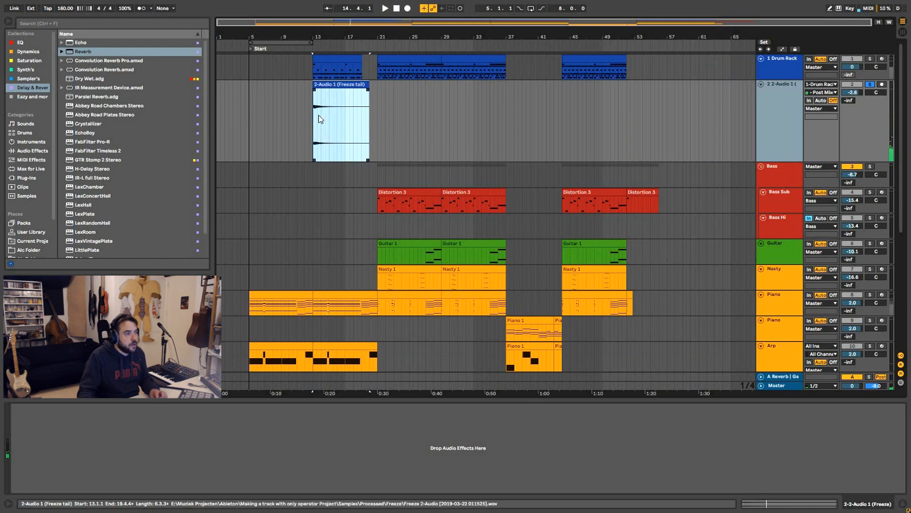
Trim the first beat off the freeze tail clip, place it back at 13.1.1, and shorten it to end at 15.1.4
key("z")
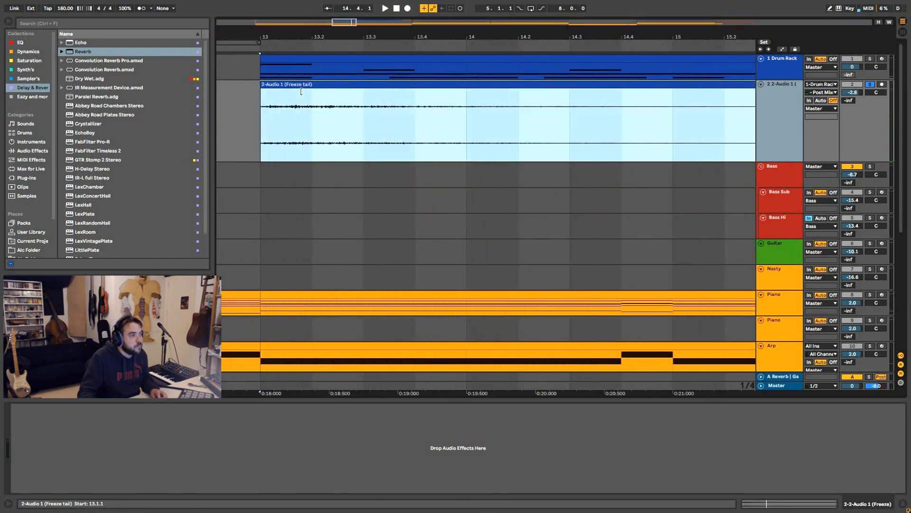
left_click_drag(301, 91, 325, 104)
key("space")
key("space")
scroll(375, 120, "down", 3)
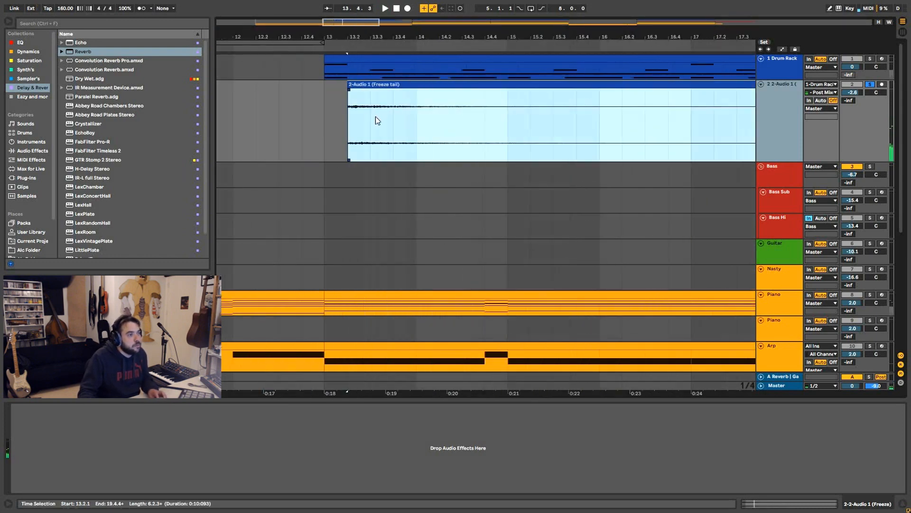
scroll(375, 121, "down", 8)
scroll(376, 116, "up", 7)
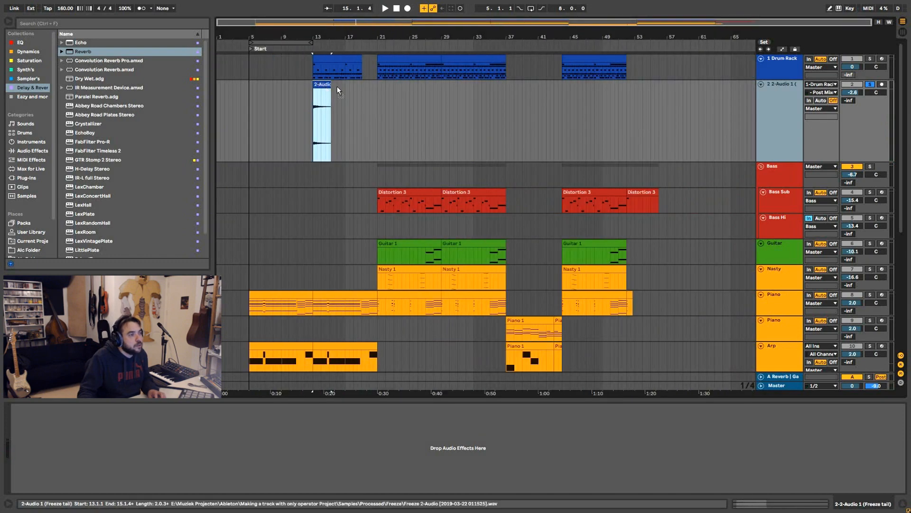
Move the freeze tail clip to bar 19, where the drums stop, and play from 18.2.1
left_click_drag(329, 85, 377, 91)
left_click(355, 97)
key("space")
scroll(375, 125, "up", 6)
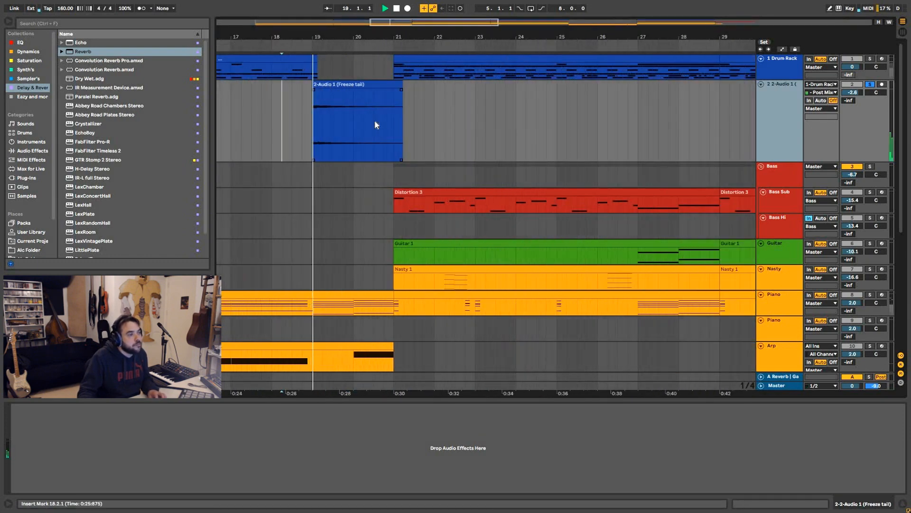
Unsolo the reverb tail track to hear it in the full mix, then solo it again and select its clip
left_click(872, 85)
key("space")
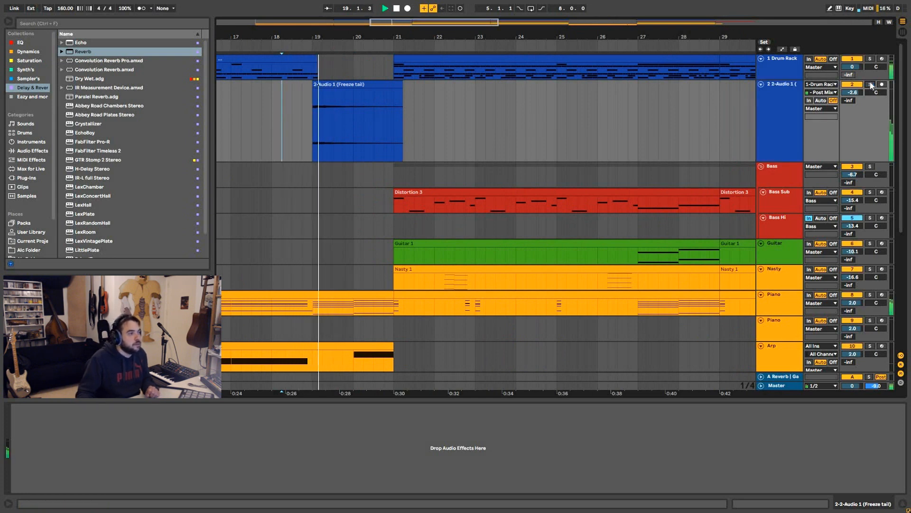
left_click(872, 85)
key("space")
left_click(363, 85)
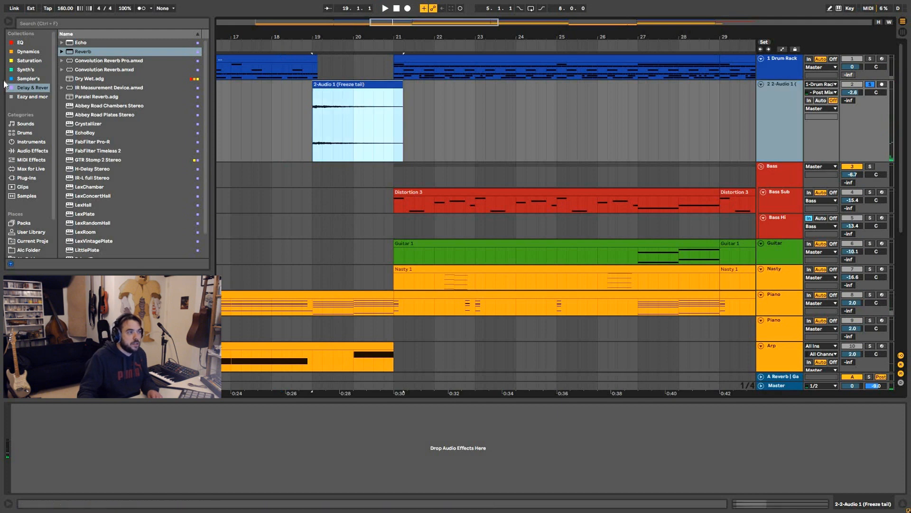
Add an EQ Eight to the reverb tail track and play the soloed freeze tail through it
left_click(29, 45)
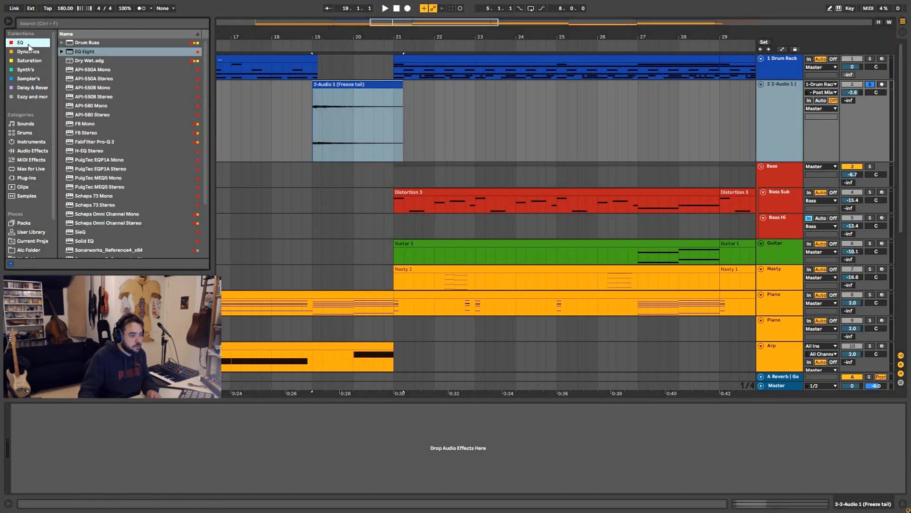
double_click(85, 52)
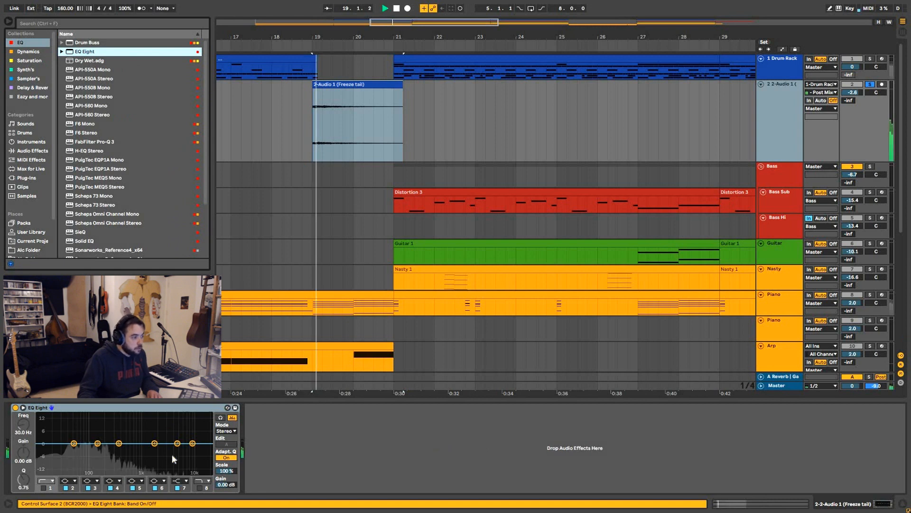
key("space")
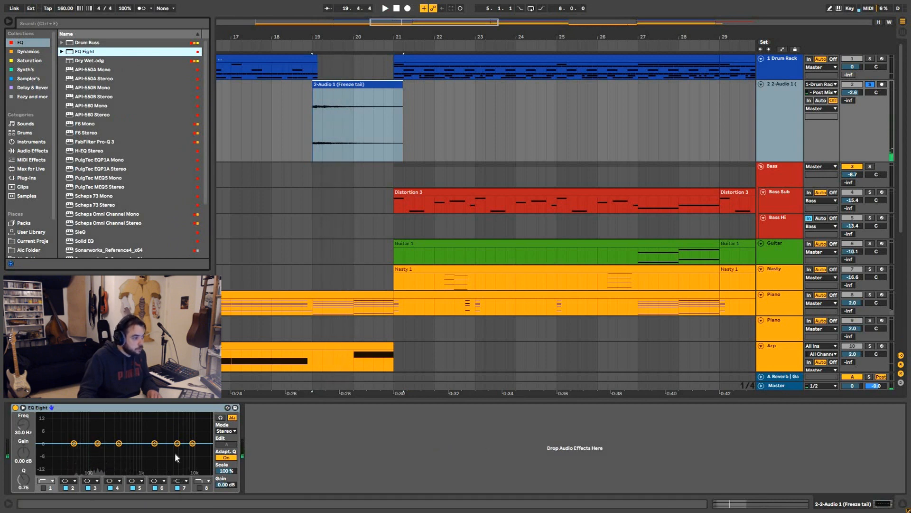
Brighten the freeze tail in EQ Eight with a broad high-shelf boost and a 5.58 dB boost at 391 Hz, Q 0.80
left_click_drag(178, 445, 169, 444)
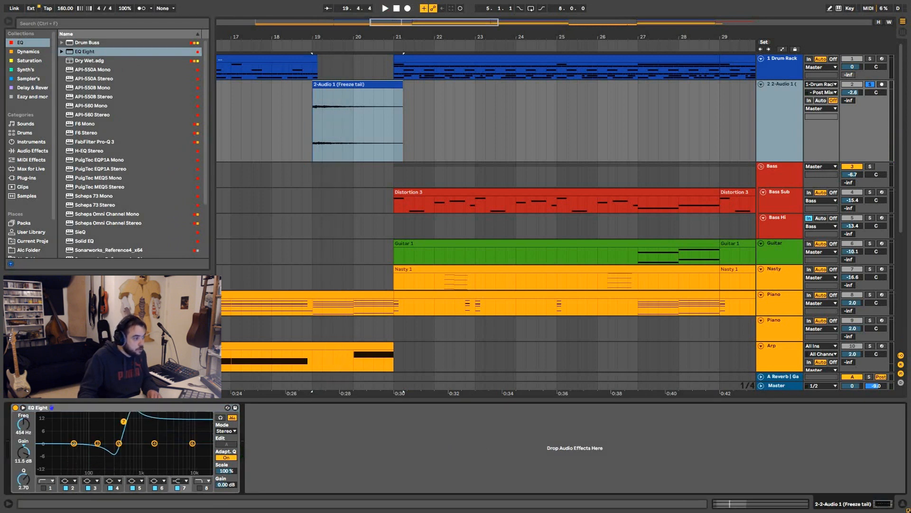
key("space")
left_click_drag(124, 421, 135, 427)
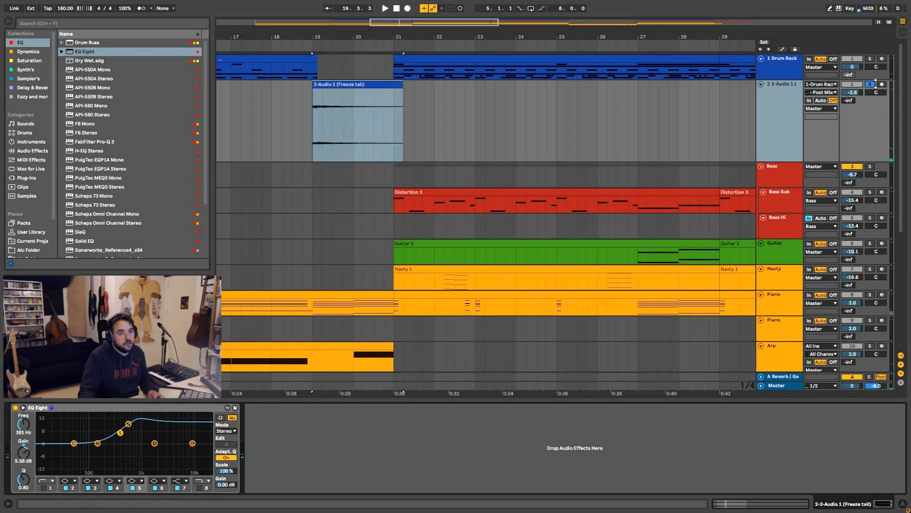
Unsolo the reverb tail track and play the full mix from shortly before the freeze tail clip at bar 19
left_click(870, 85)
key("space")
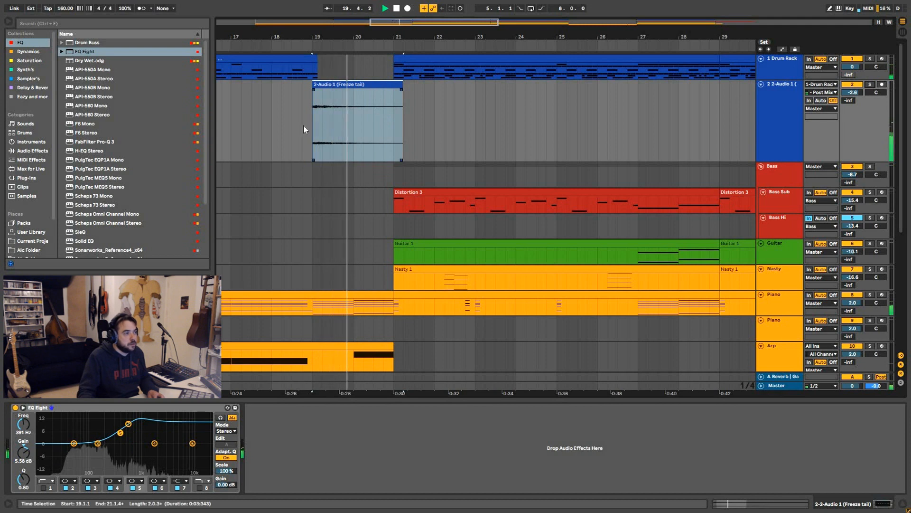
left_click(286, 125)
key("space")
key("space")
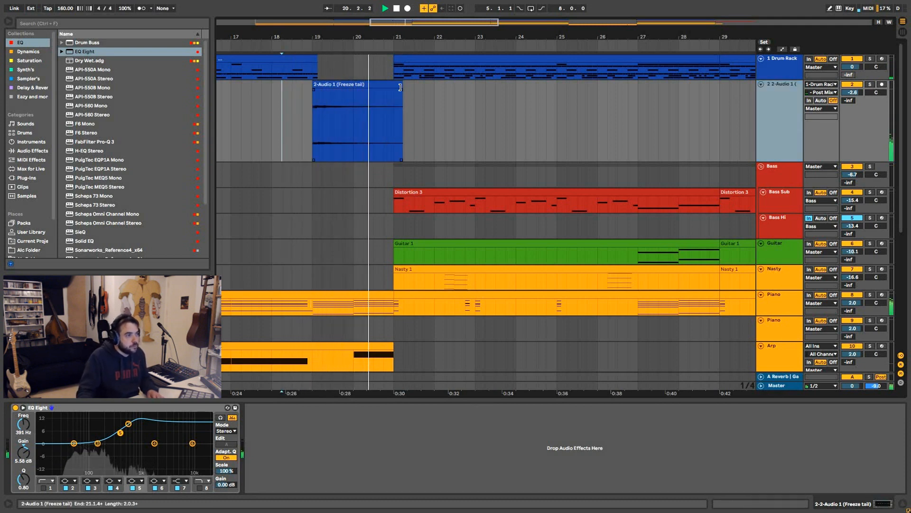
Shorten the freeze tail clip at bar 19 to end at bar 21, where the bass and guitar enter
left_click_drag(400, 87, 394, 87)
key("space")
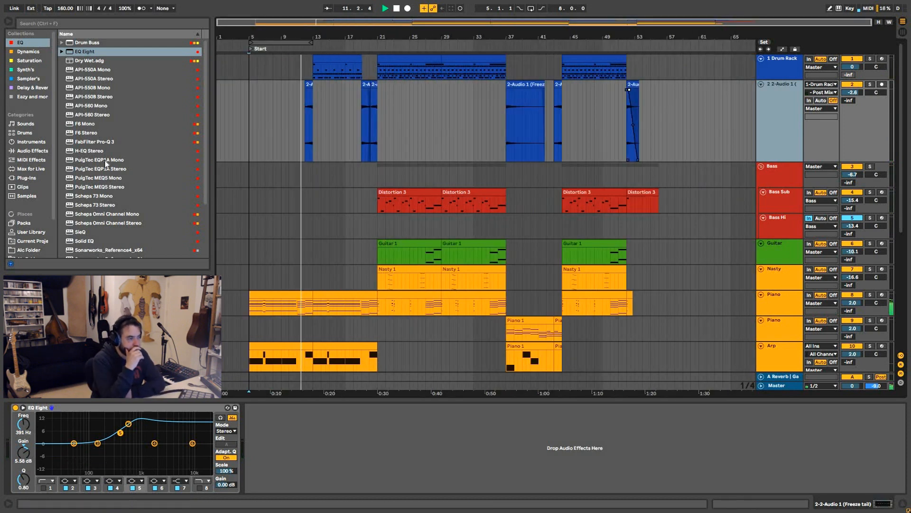